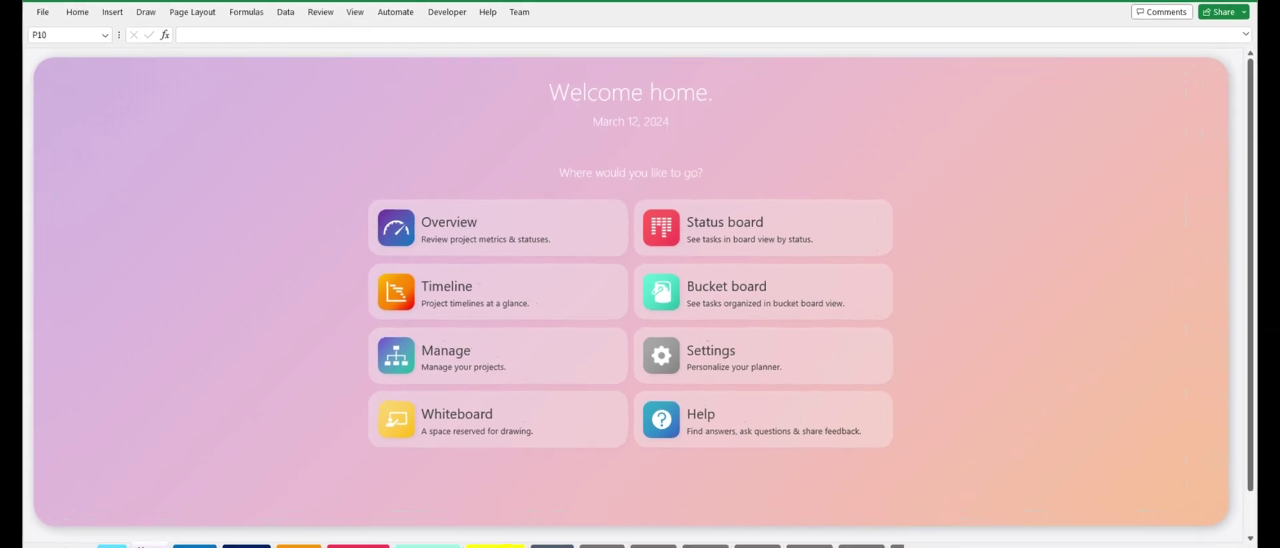
key(ctrl+Page_Down)
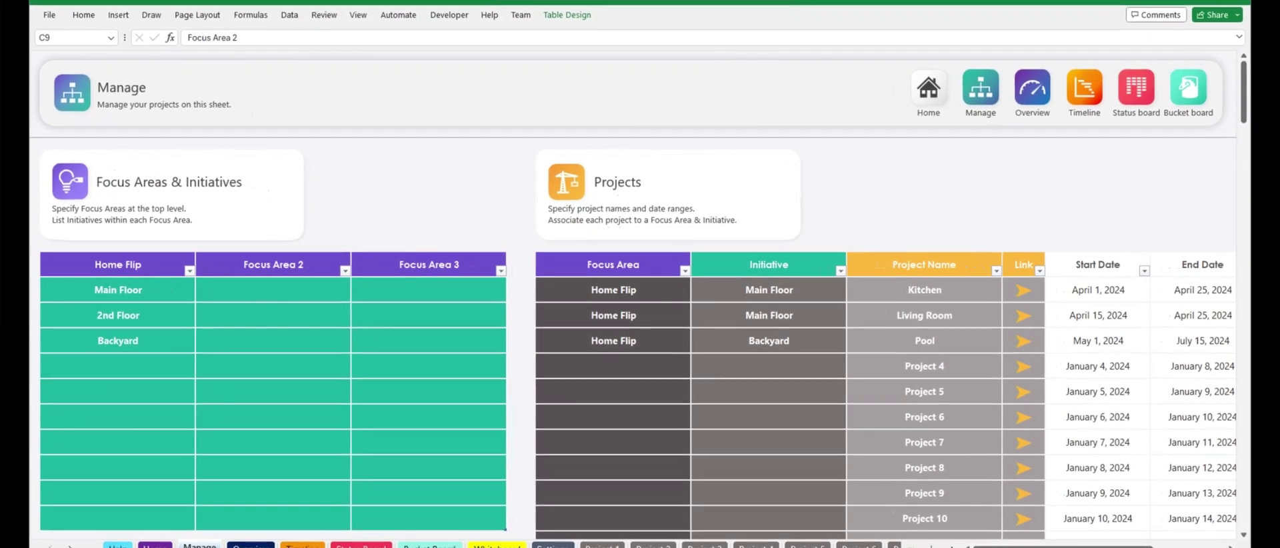
key(ctrl+Page_Down)
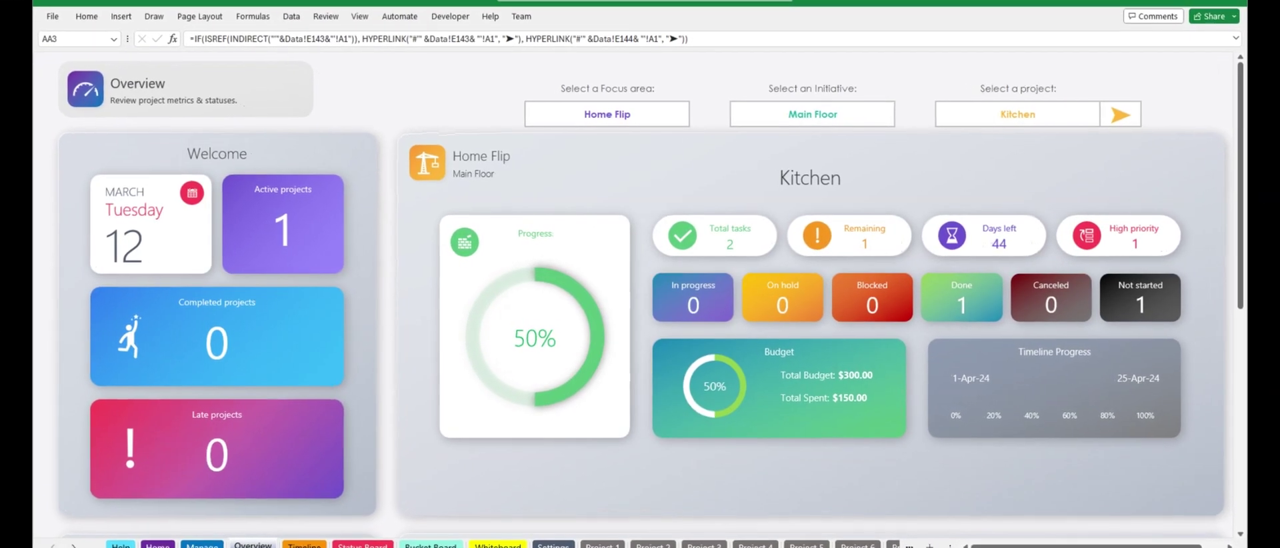
key(ctrl+Page_Down)
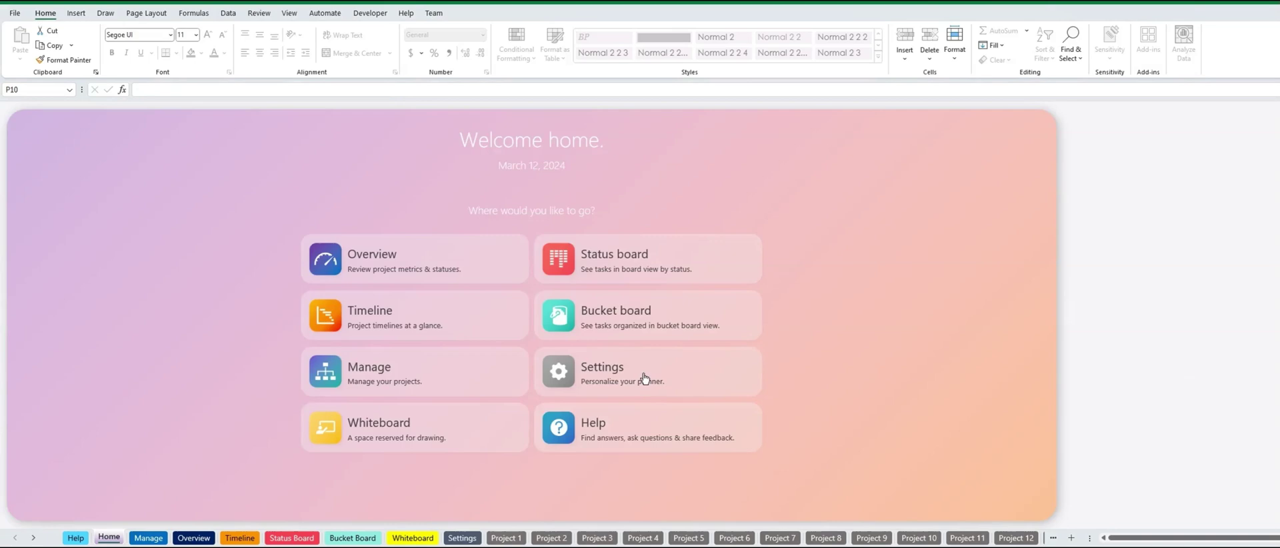
- Open the Manage sheet and rename the first focus area heading as Home Flip
click(460, 372)
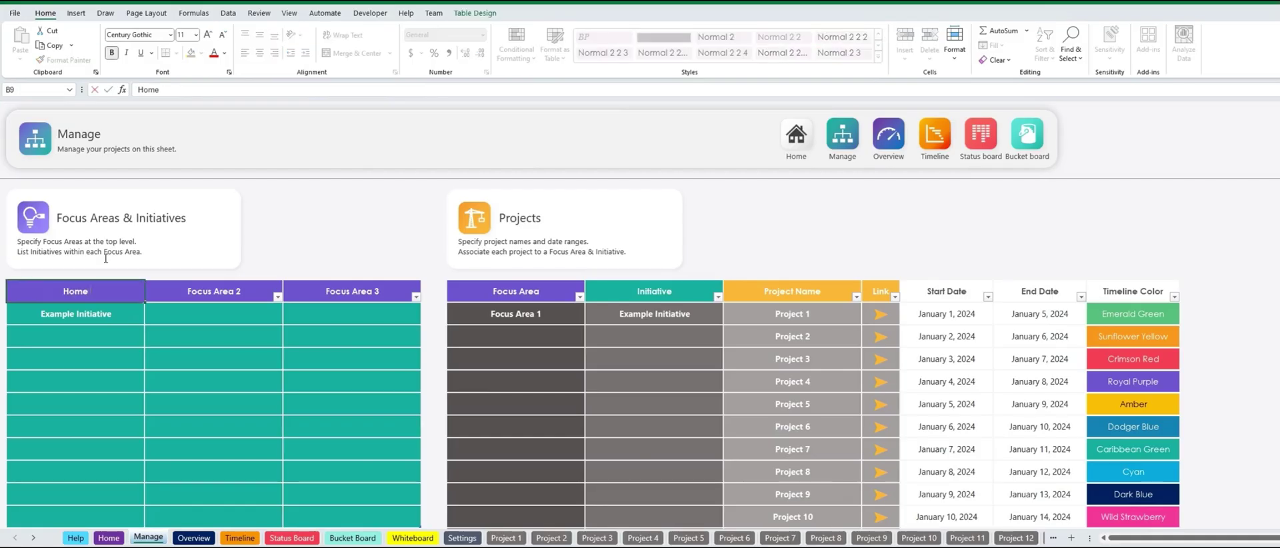
text( Flip)
key(Return)
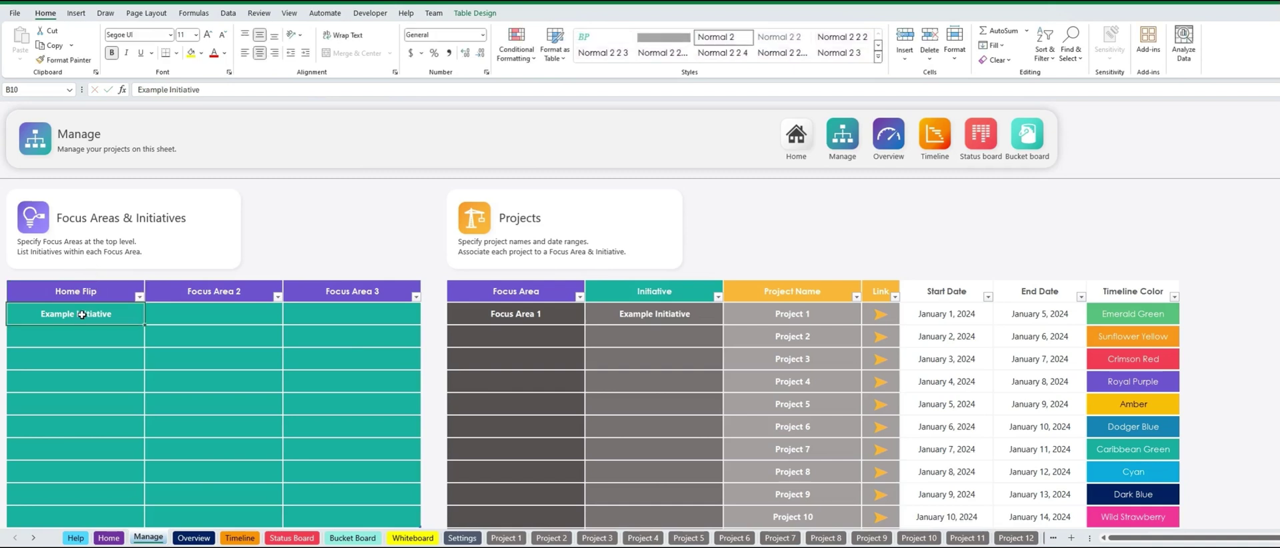
- List Main Floor, 2nd Floor and Backyard as the initiatives under the Home Flip focus area
text(Main Floor)
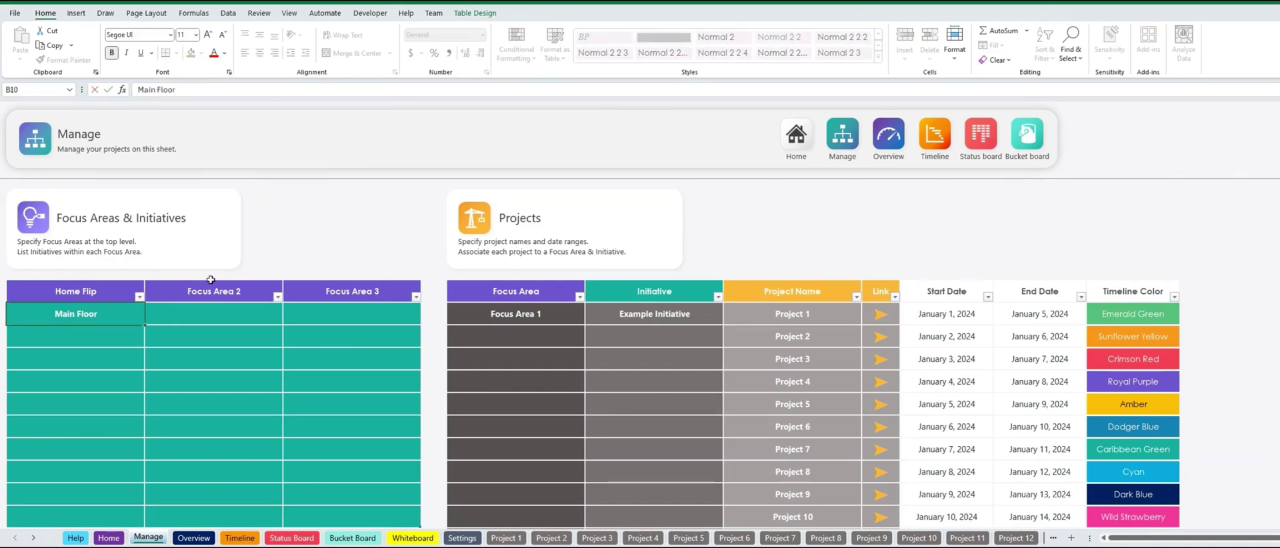
key(Return)
text(2nd Floor)
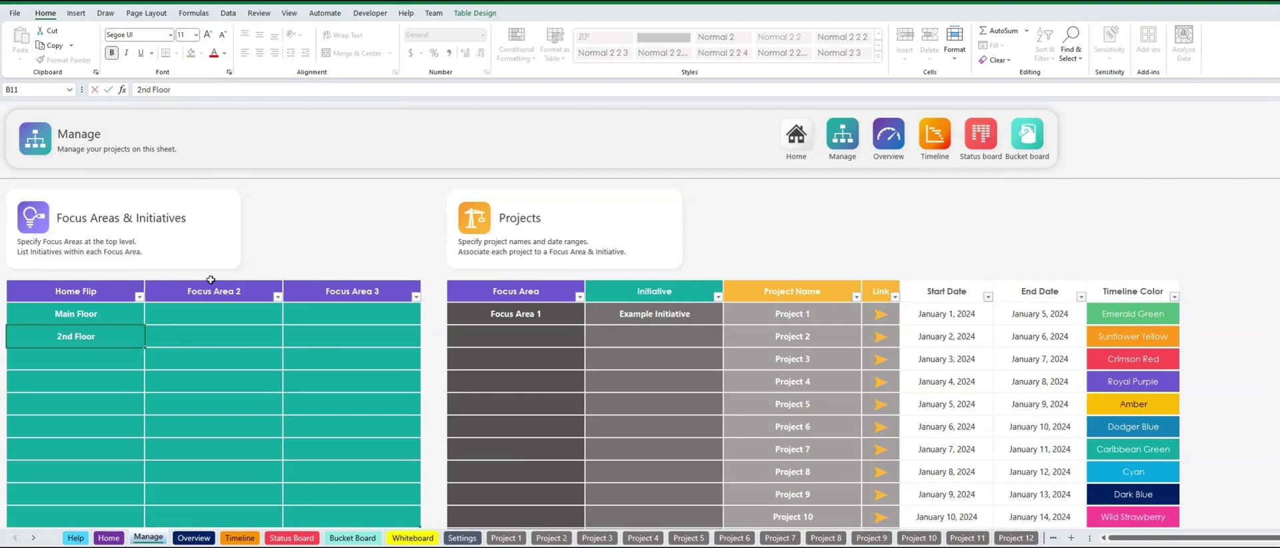
key(Return)
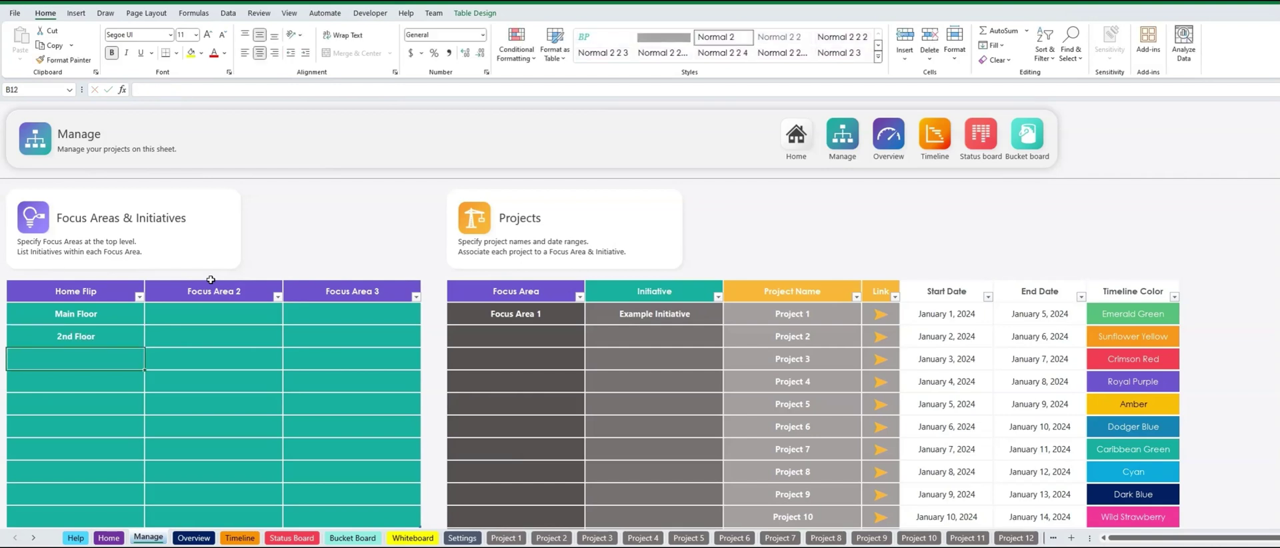
text(Backyard)
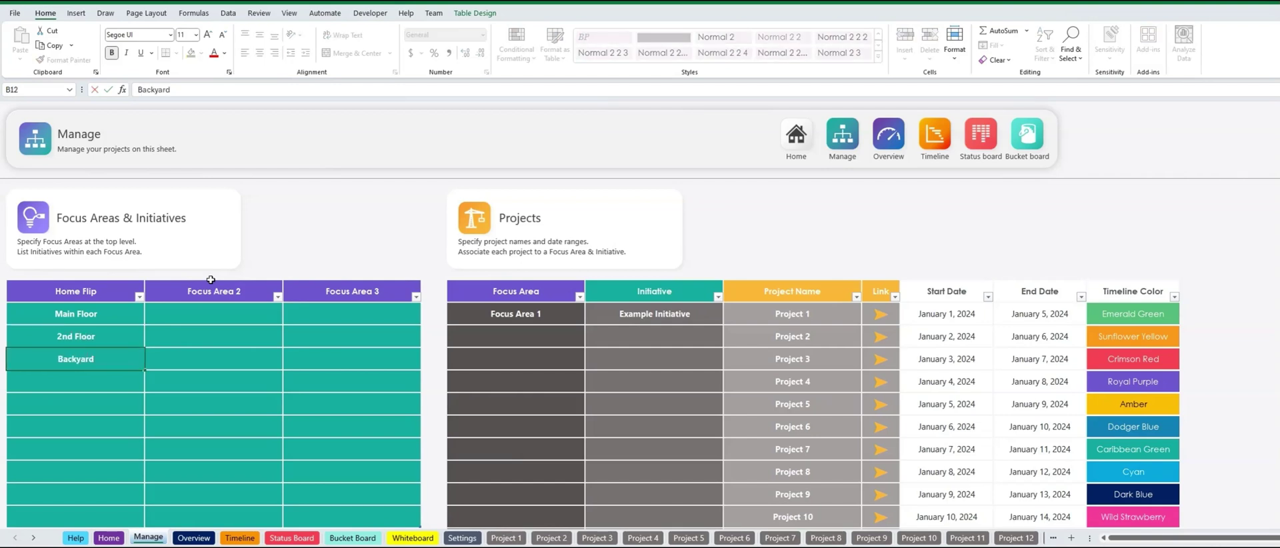
key(Return)
- Fill in the first project row with focus area Home Flip, initiative Main Floor and project name Kitchen
click(570, 312)
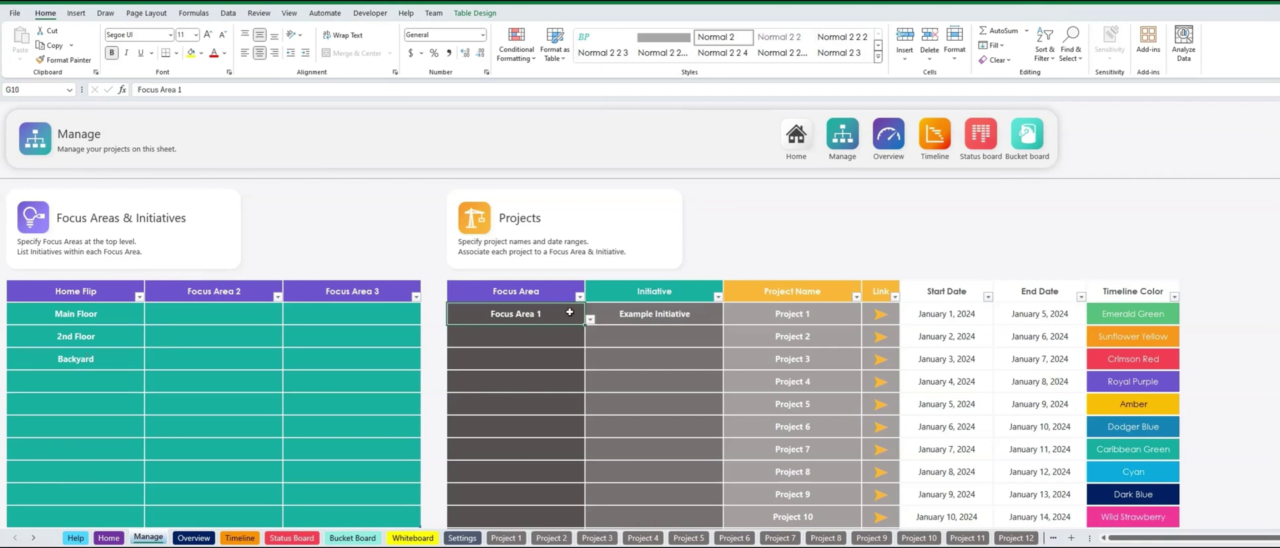
click(590, 319)
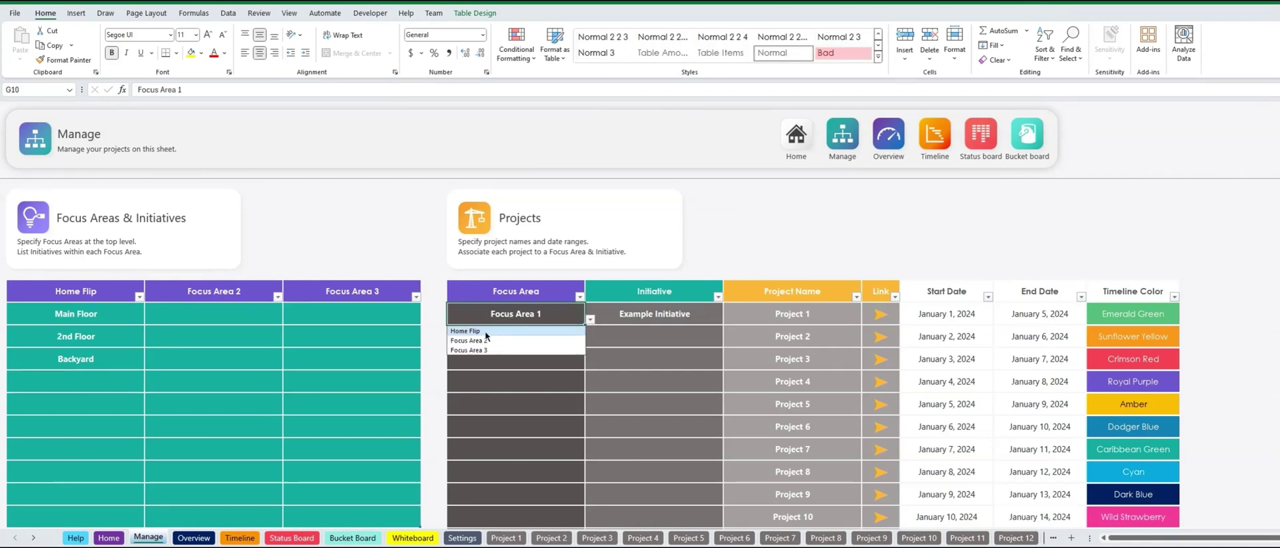
click(485, 331)
click(677, 315)
click(728, 320)
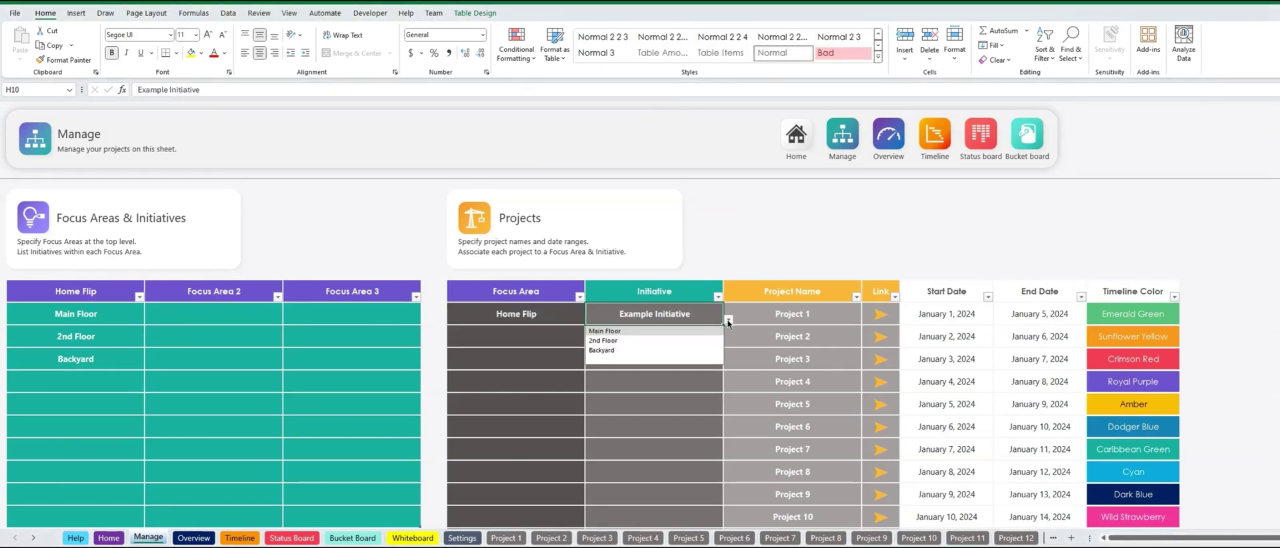
click(605, 332)
click(777, 315)
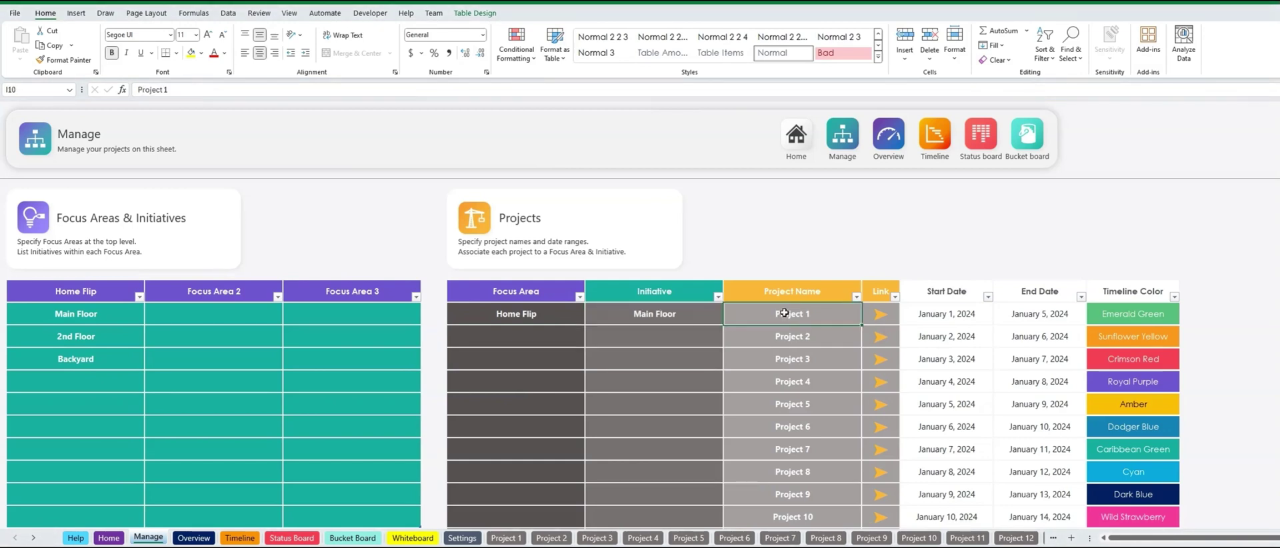
text(Kitchen)
key(Return)
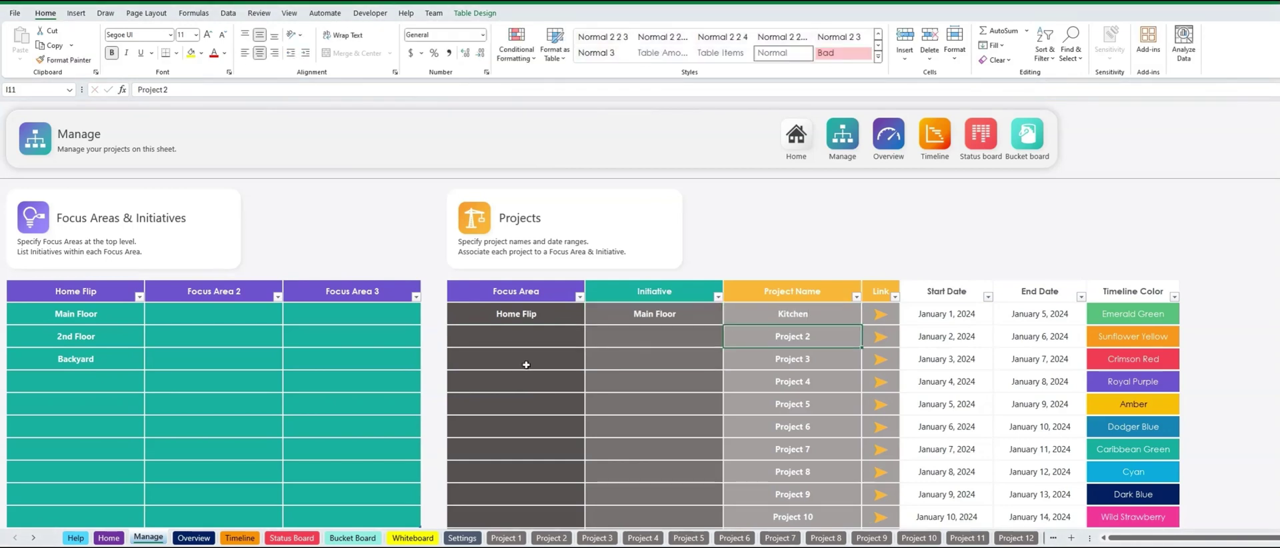
- Fill in the second project row with focus area Home Flip, initiative Main Floor and project name Living Room
click(574, 340)
click(590, 341)
click(477, 353)
click(719, 339)
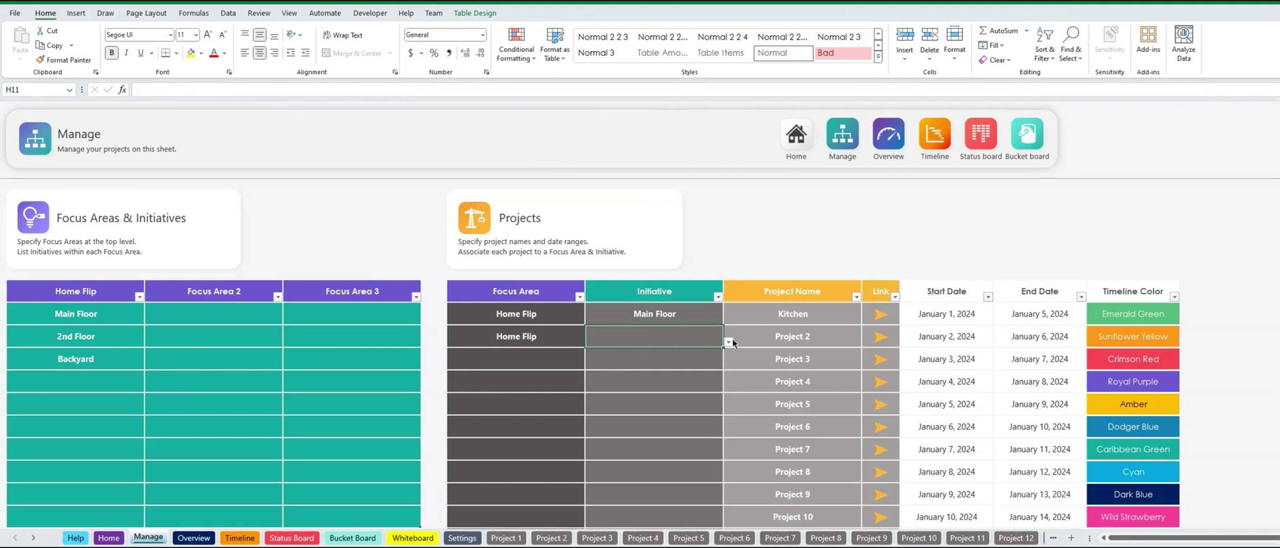
click(728, 342)
click(654, 349)
click(789, 338)
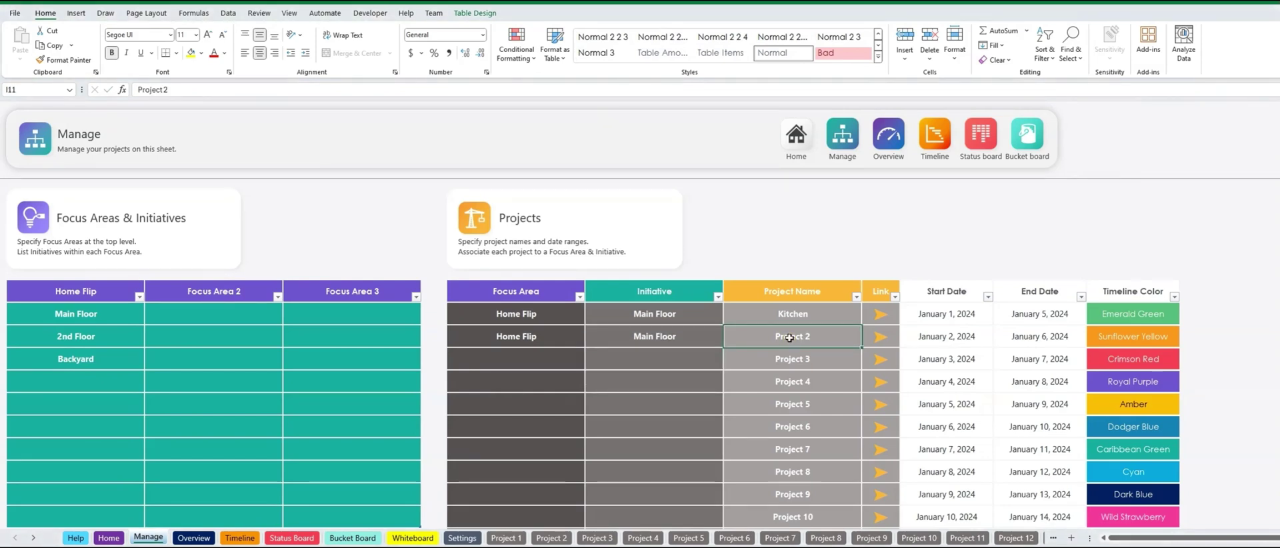
text(Living Room)
key(Return)
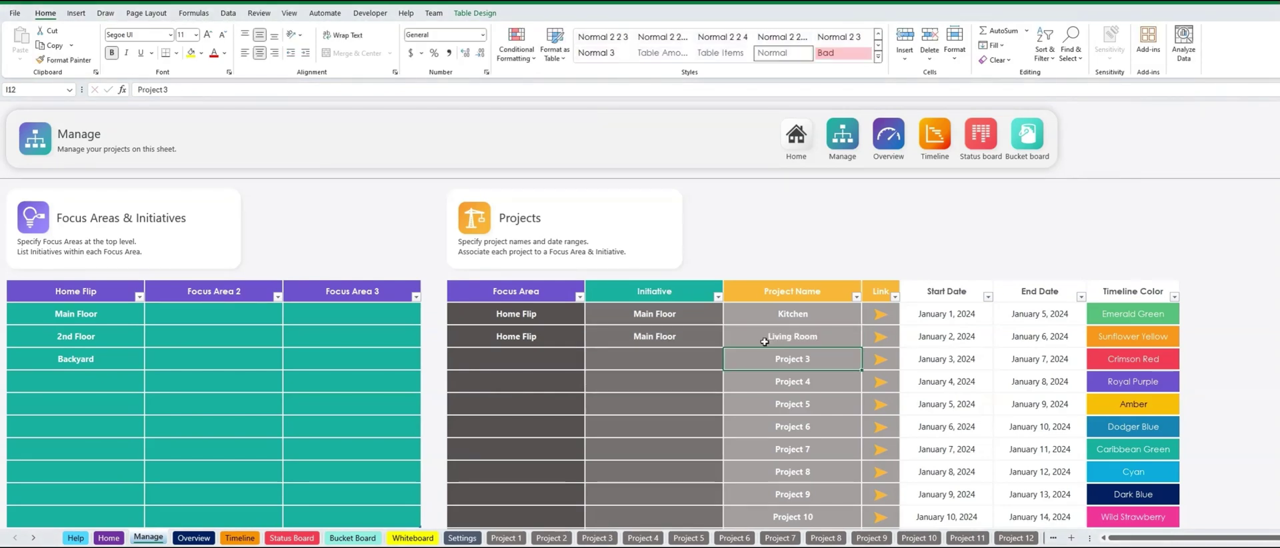
- Fill in the third project row with focus area Home Flip, initiative Backyard and project name Pool
click(569, 359)
click(590, 365)
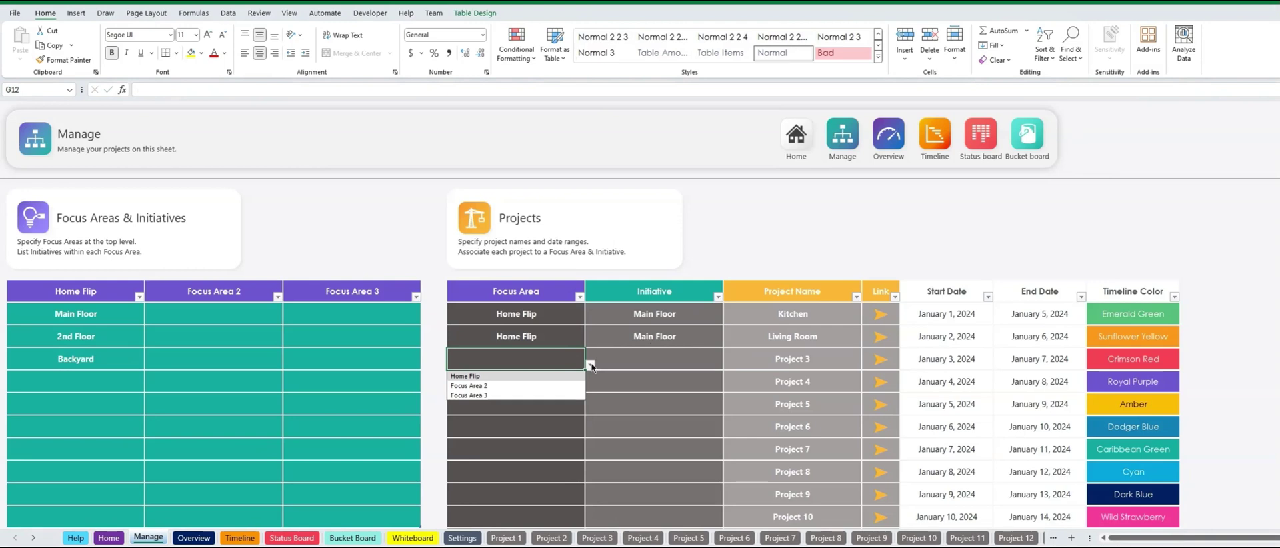
click(543, 376)
click(709, 359)
click(729, 365)
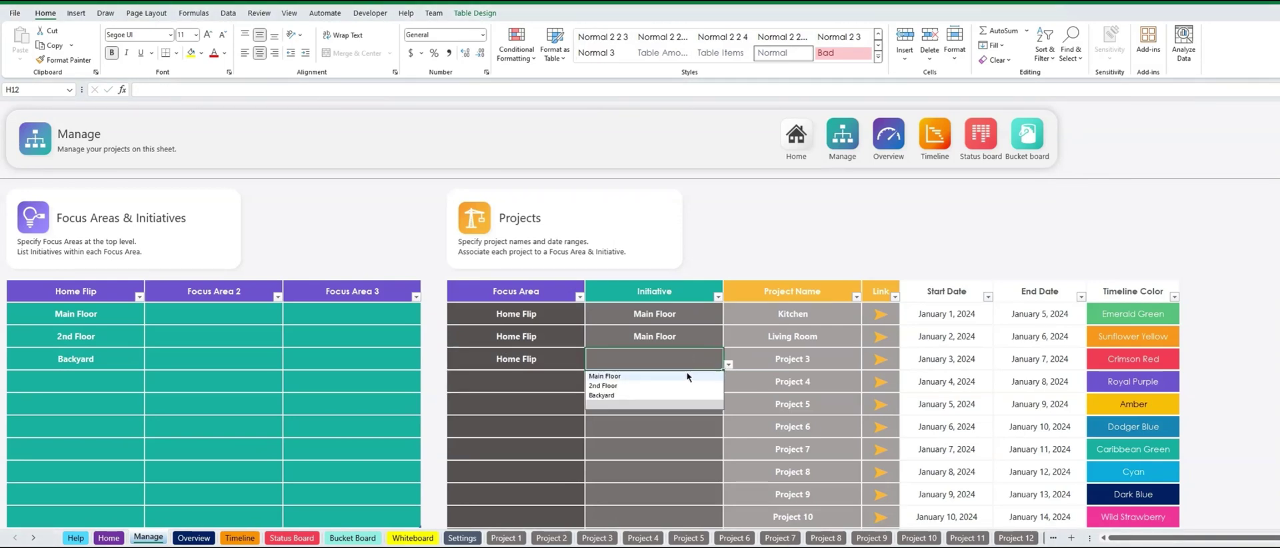
click(617, 395)
click(801, 359)
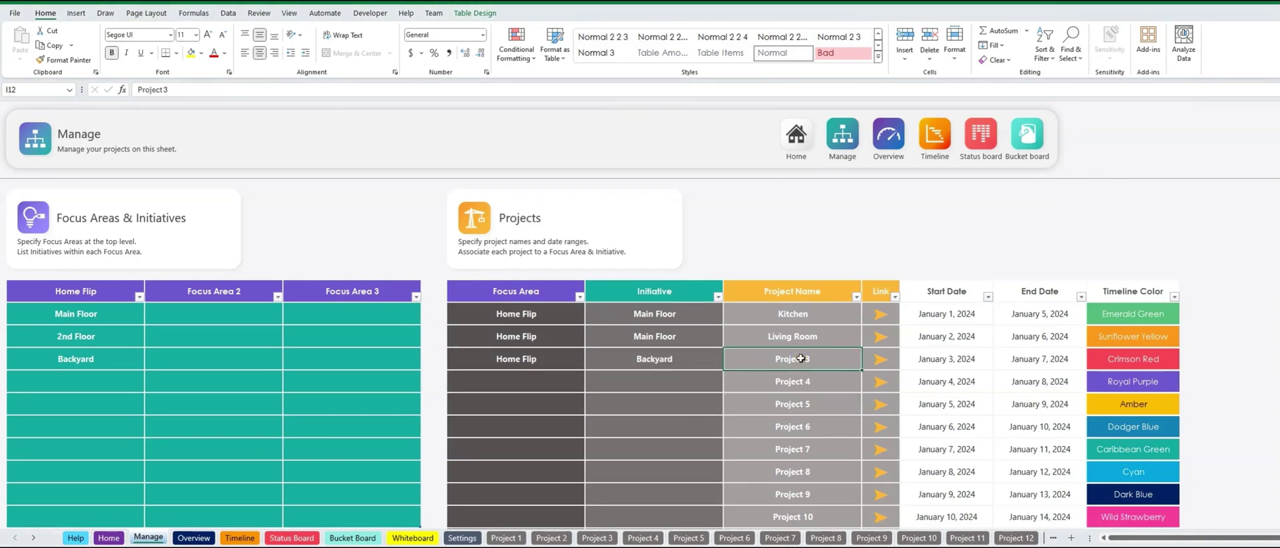
text(Pool)
key(Return)
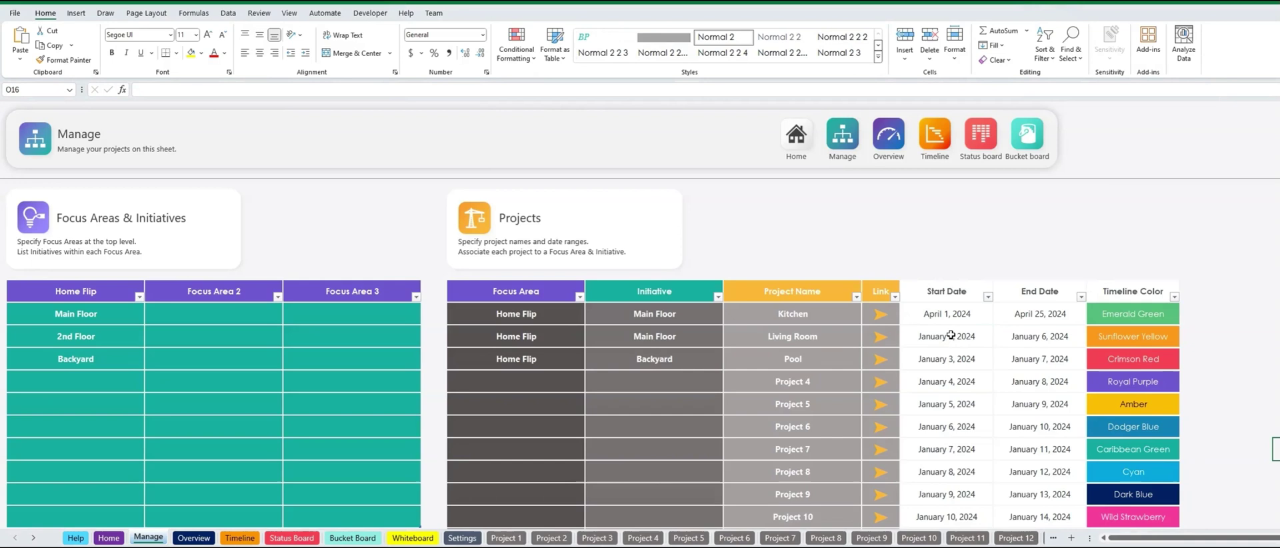
- Set the Living Room project's start date to April 15 and its end date to April 25
click(950, 336)
text(April 15)
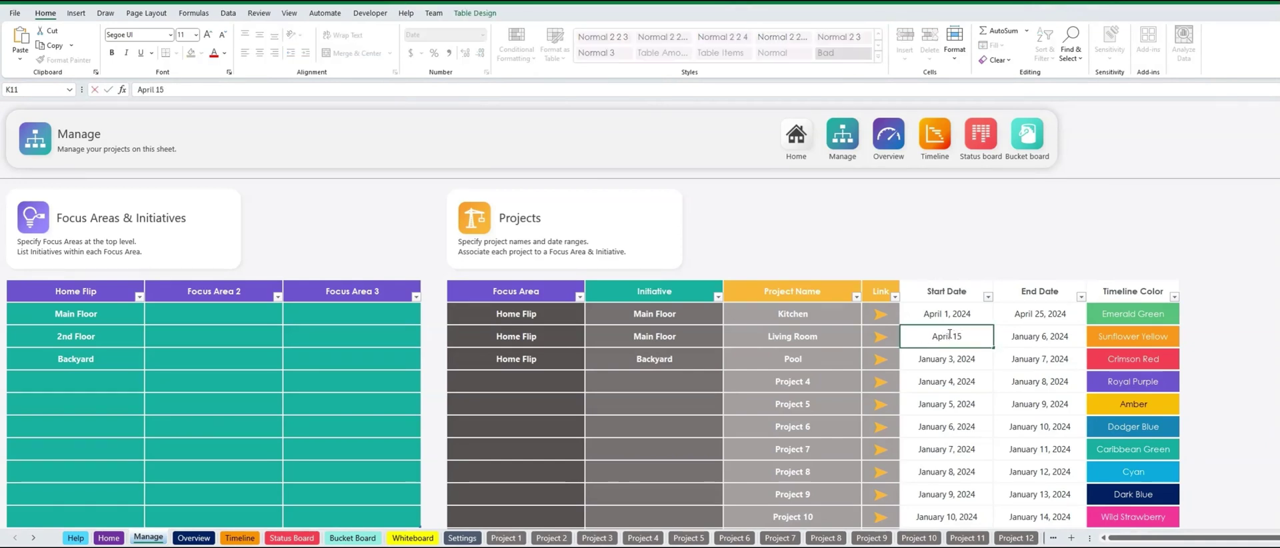
key(Return)
click(1033, 340)
text(April 25)
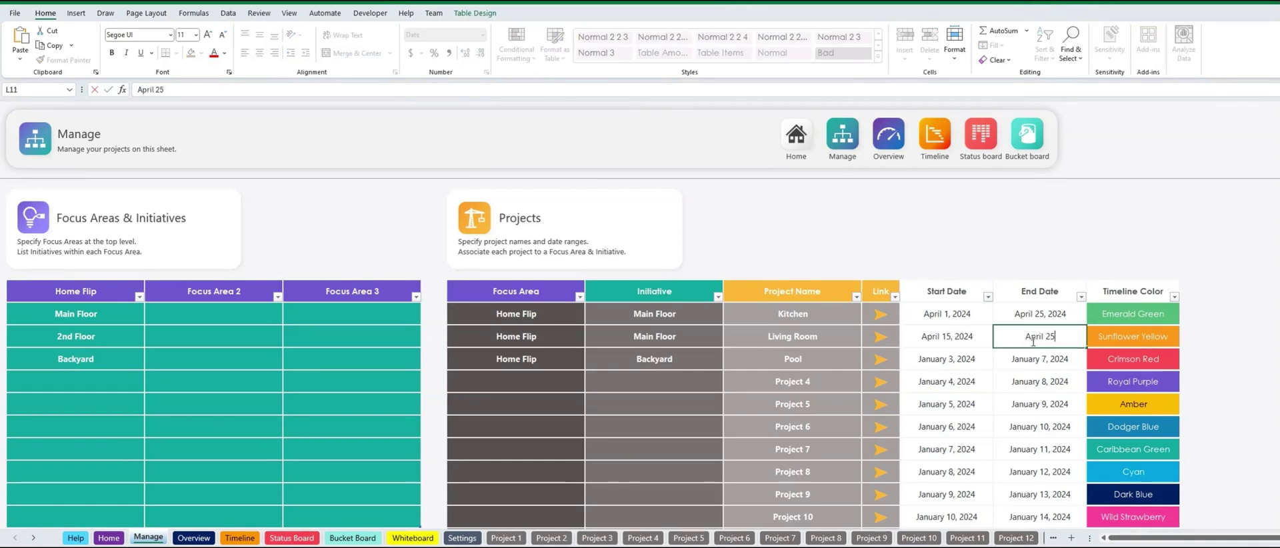
key(Return)
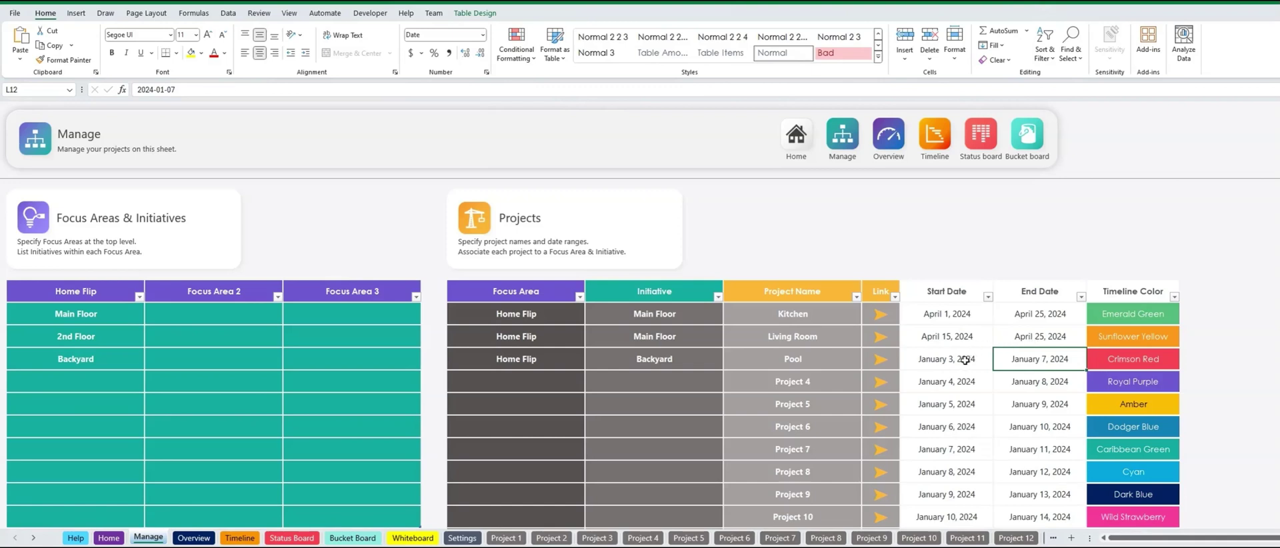
- Set the Pool project's start date to May 1 and its end date to July 15
click(945, 359)
text(May 1)
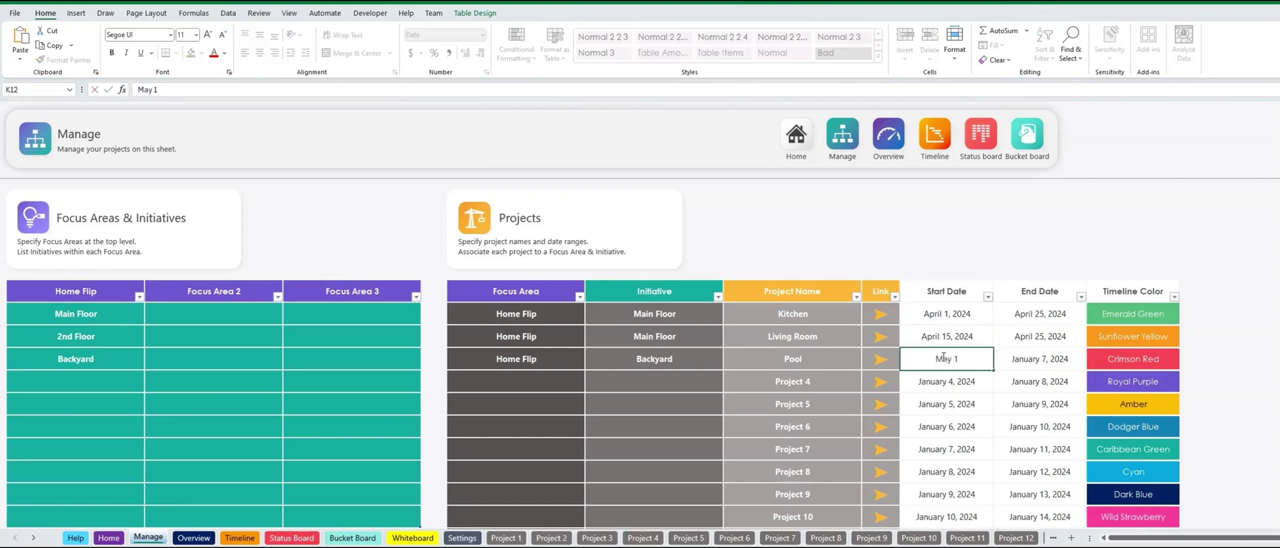
key(Return)
click(1031, 359)
text(J)
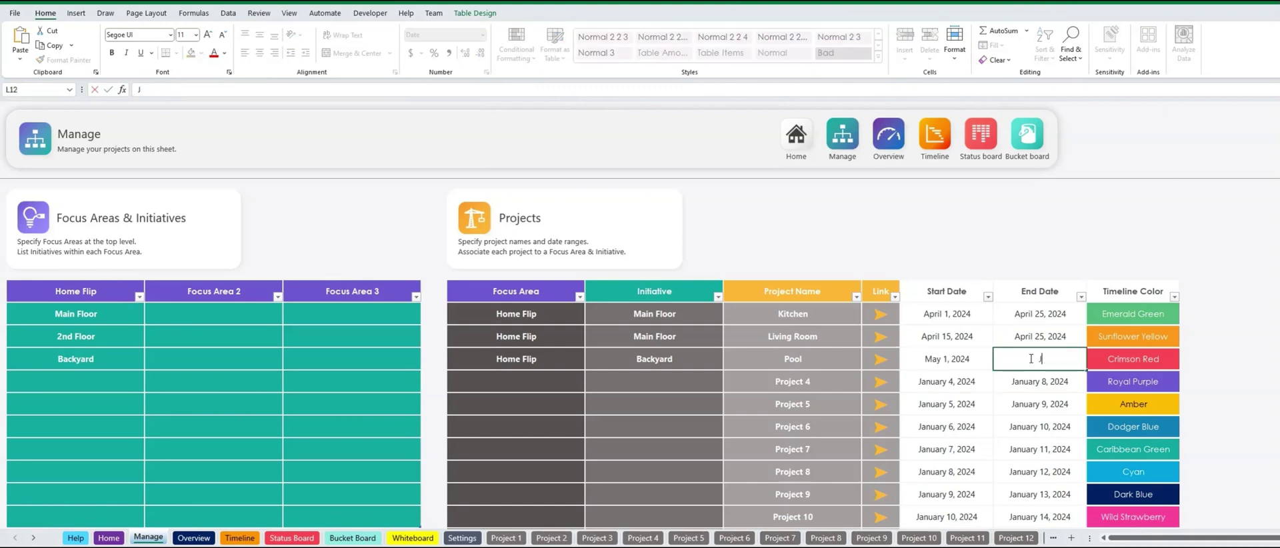
text(uly 15)
key(Return)
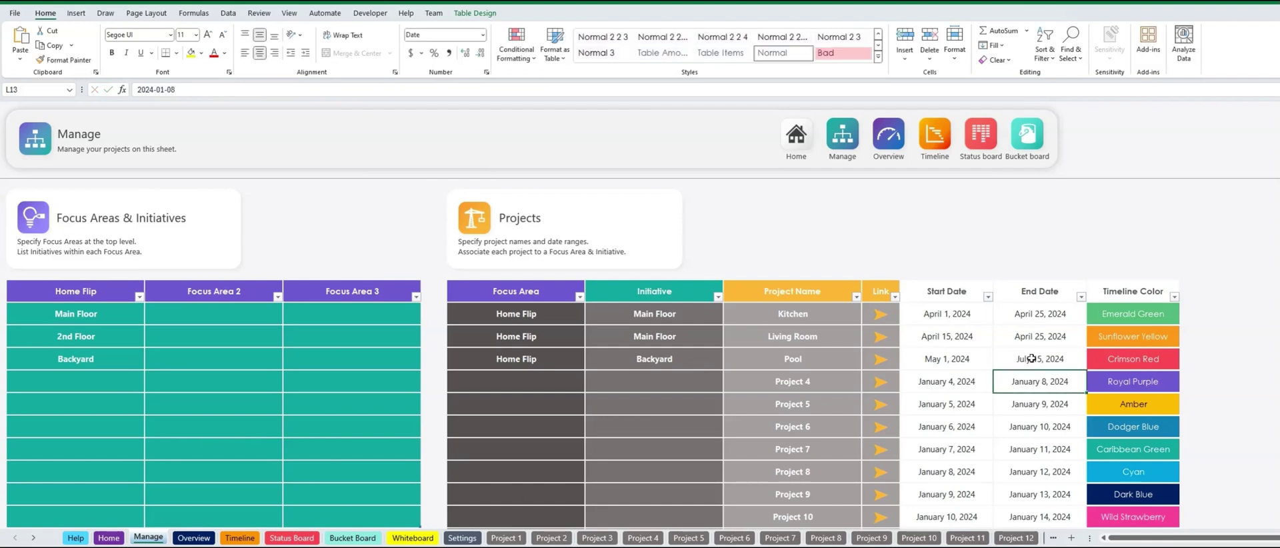
- Open the Timeline sheet and jump to April to examine the project bars
click(1055, 175)
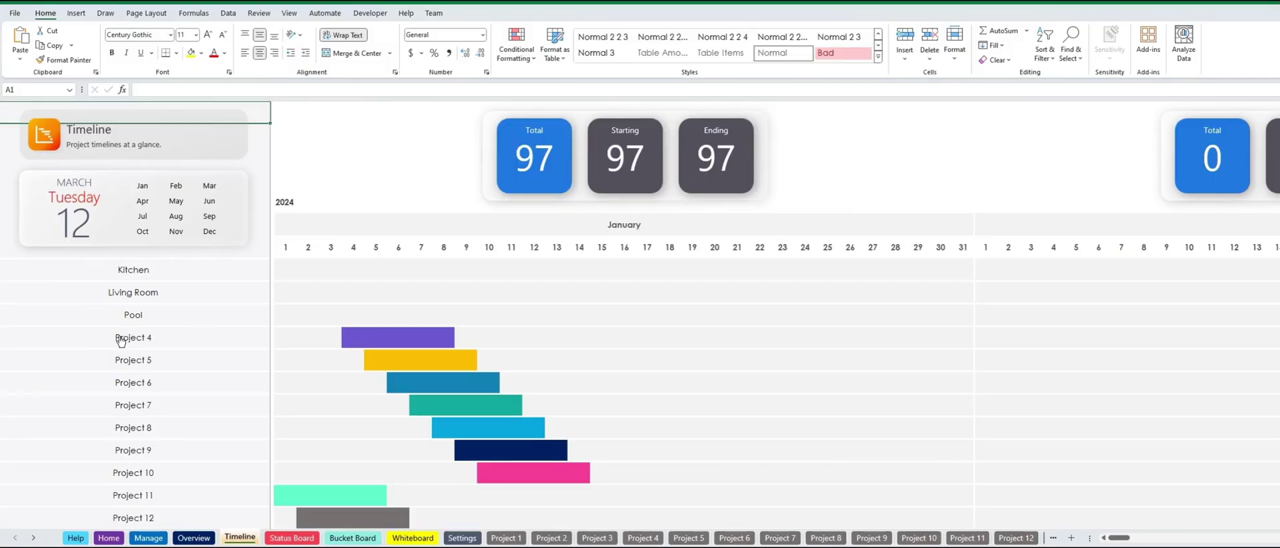
click(142, 202)
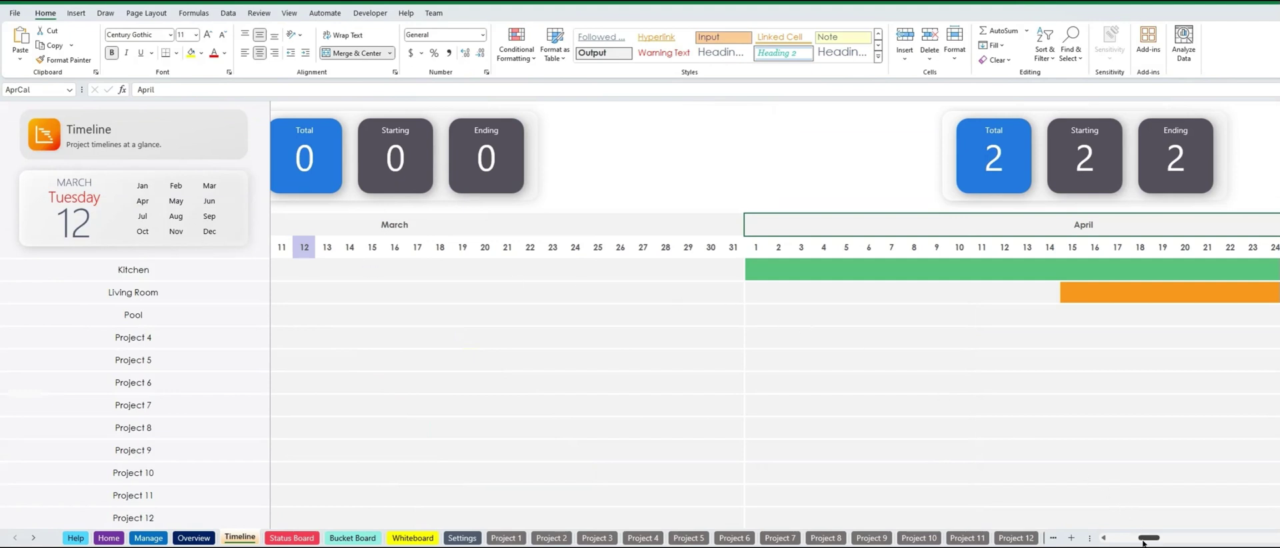
mouse_move(1143, 542)
mouse_down()
mouse_move(1164, 544)
mouse_move(1150, 543)
mouse_up()
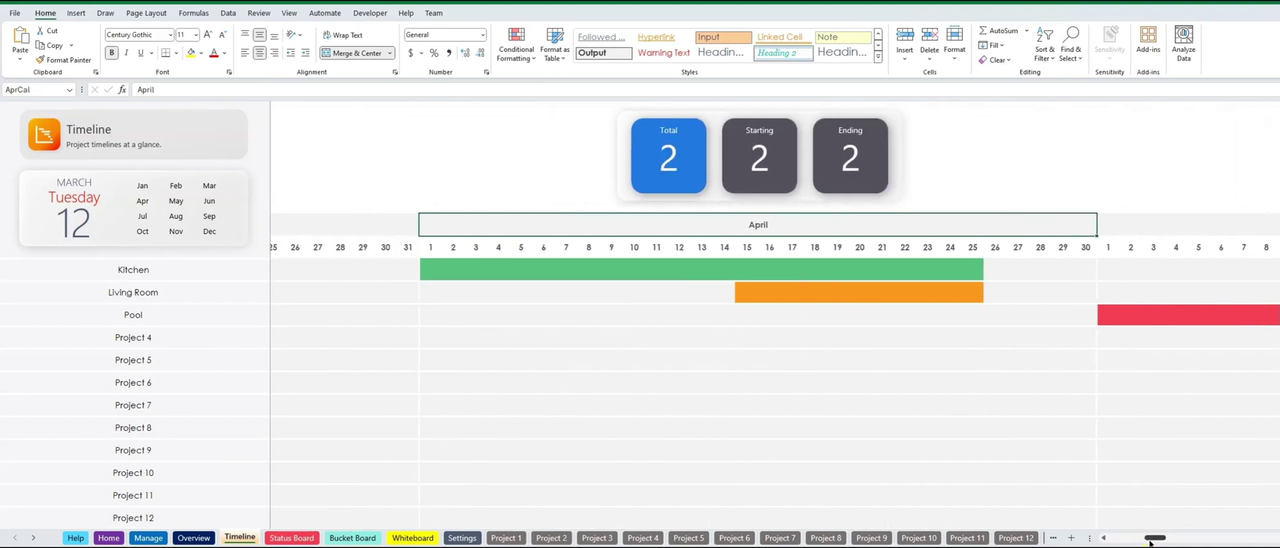
click(634, 294)
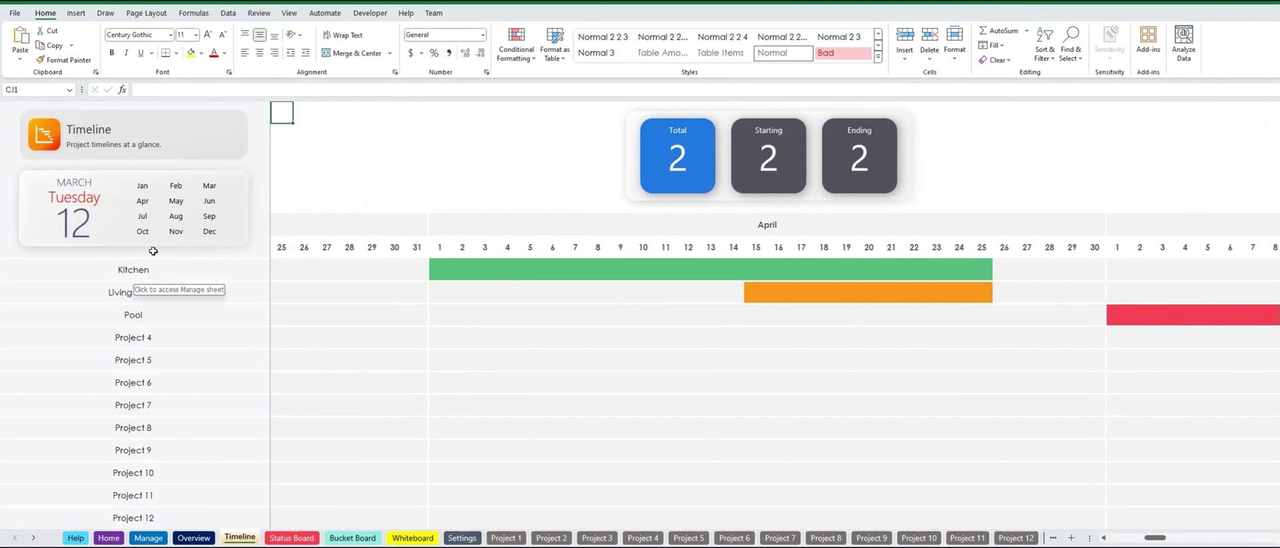
- Go from Kitchen on the timeline to the Manage sheet, set its timeline color to Wild Strawberry, and return to the timeline
click(134, 271)
click(1160, 313)
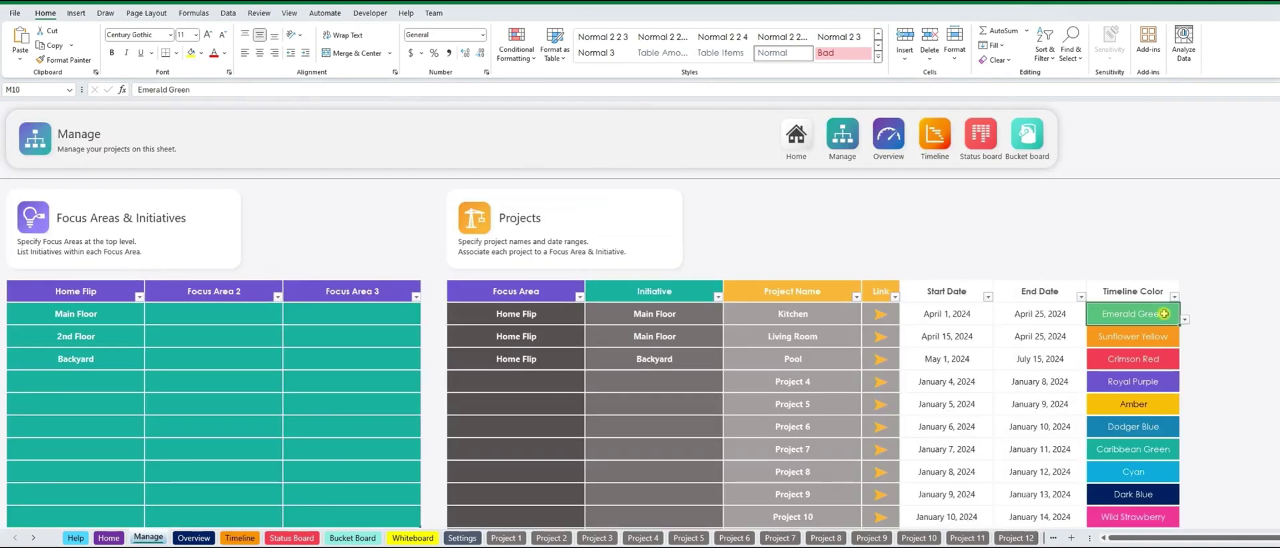
click(1184, 319)
click(1119, 417)
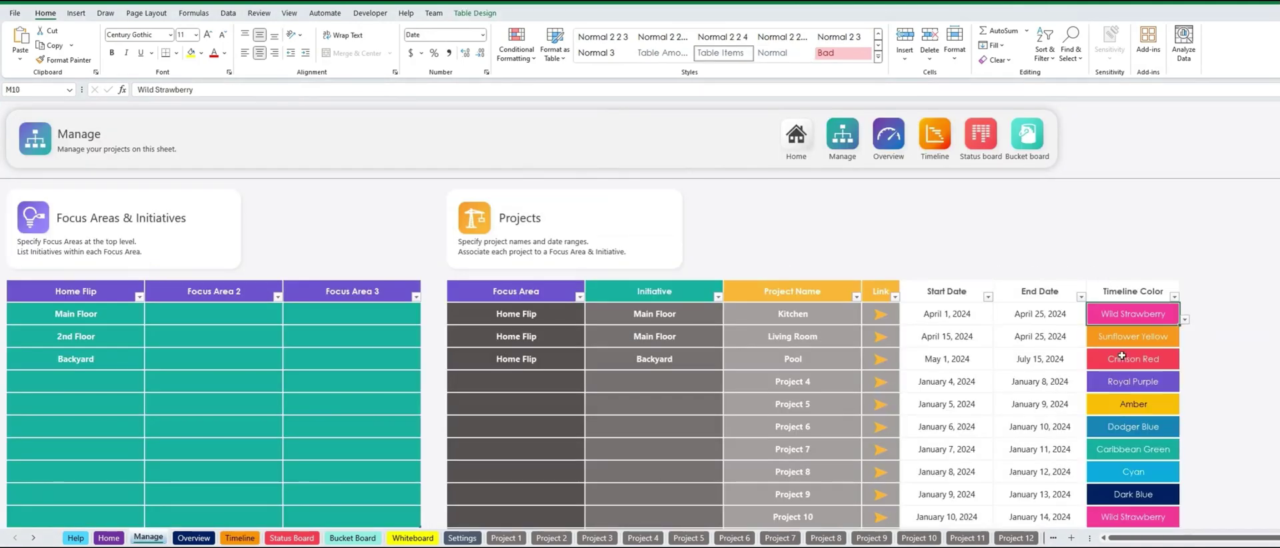
click(947, 148)
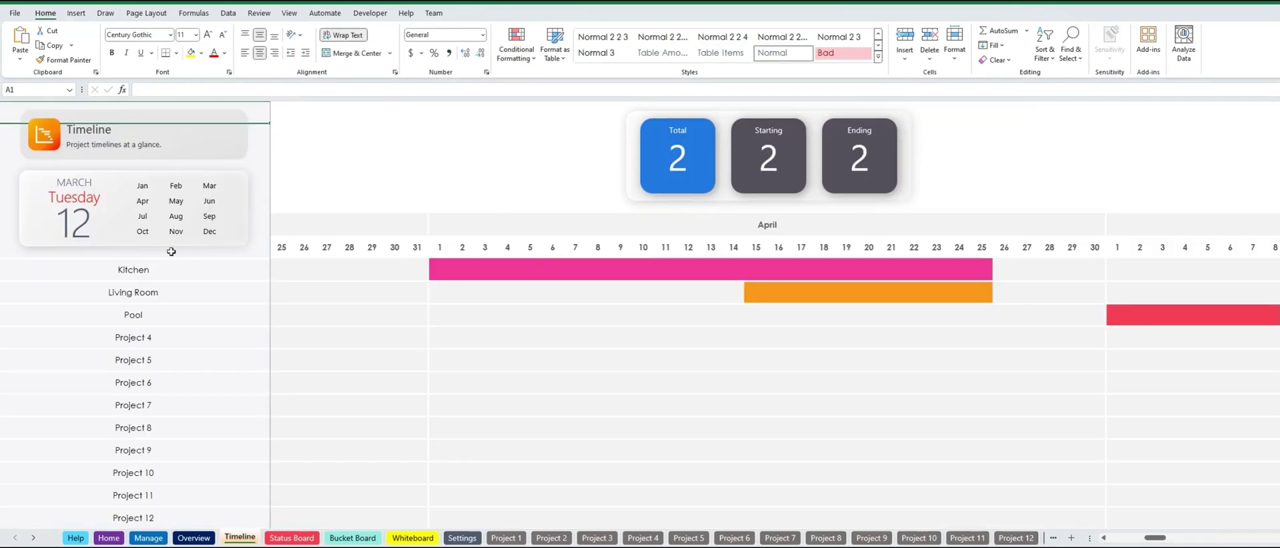
- Go back to the Kitchen project on the Manage sheet and set its timeline color to Emerald Green
click(137, 269)
click(1176, 317)
click(1184, 319)
click(1121, 333)
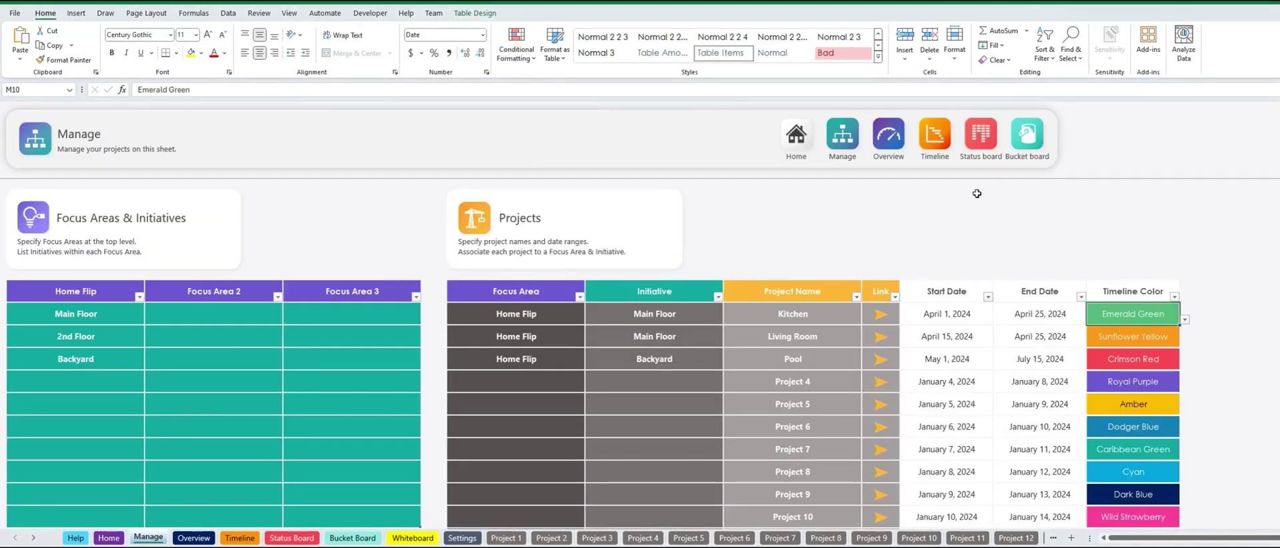
- Go through the Timeline sheet to the Kitchen project's task sheet and rename its first task as Demo
click(935, 136)
click(153, 270)
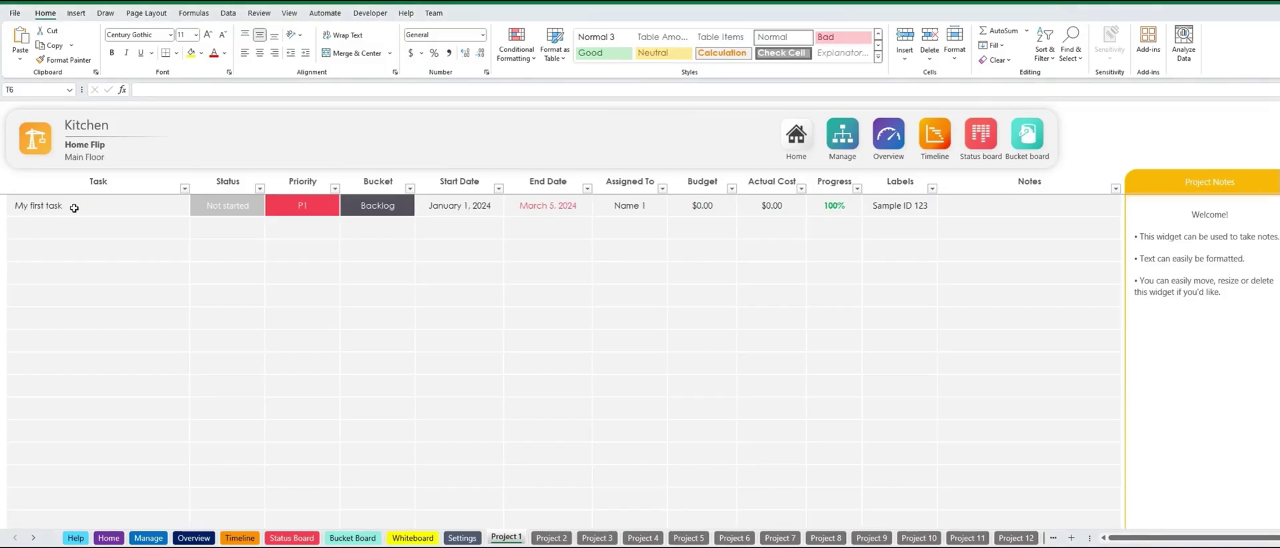
click(77, 207)
text(Demo)
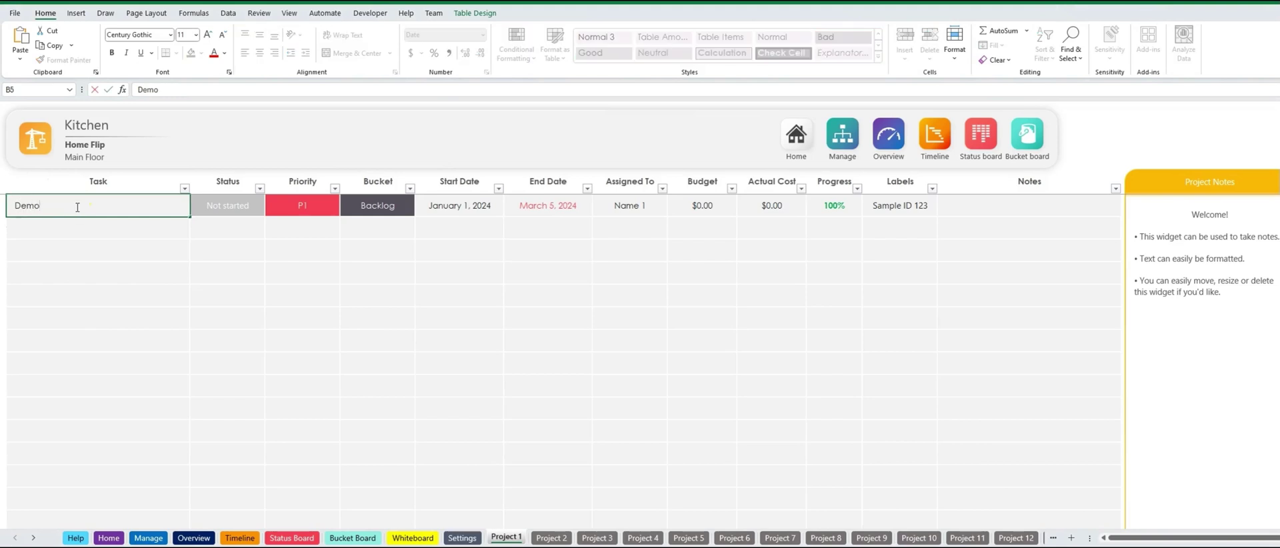
key(Return)
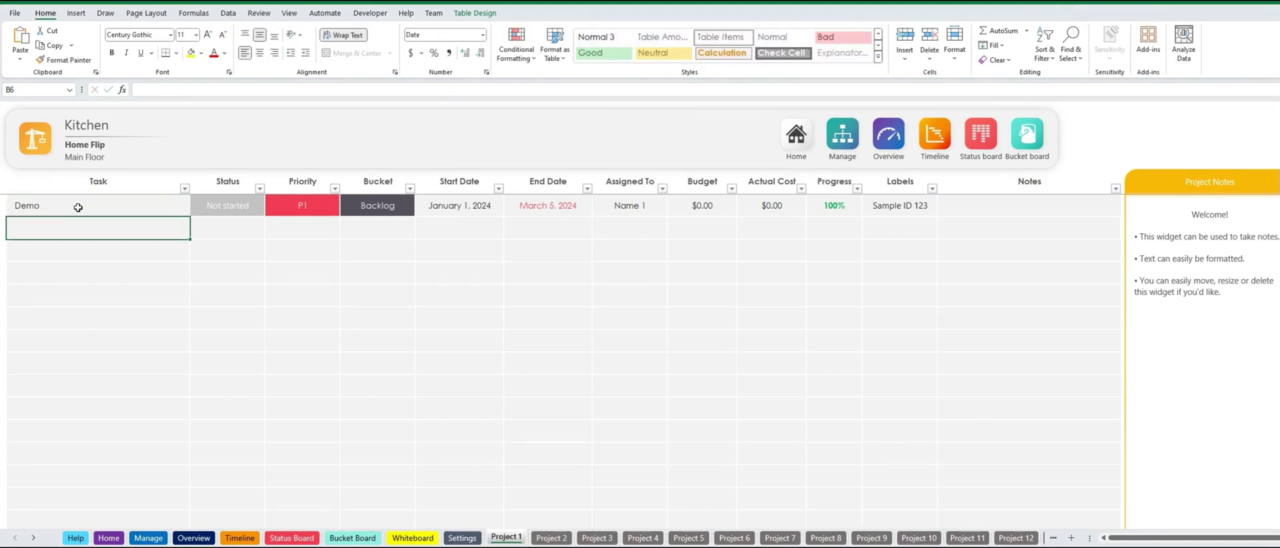
- Set the Demo task's status to In progress
click(228, 210)
click(270, 212)
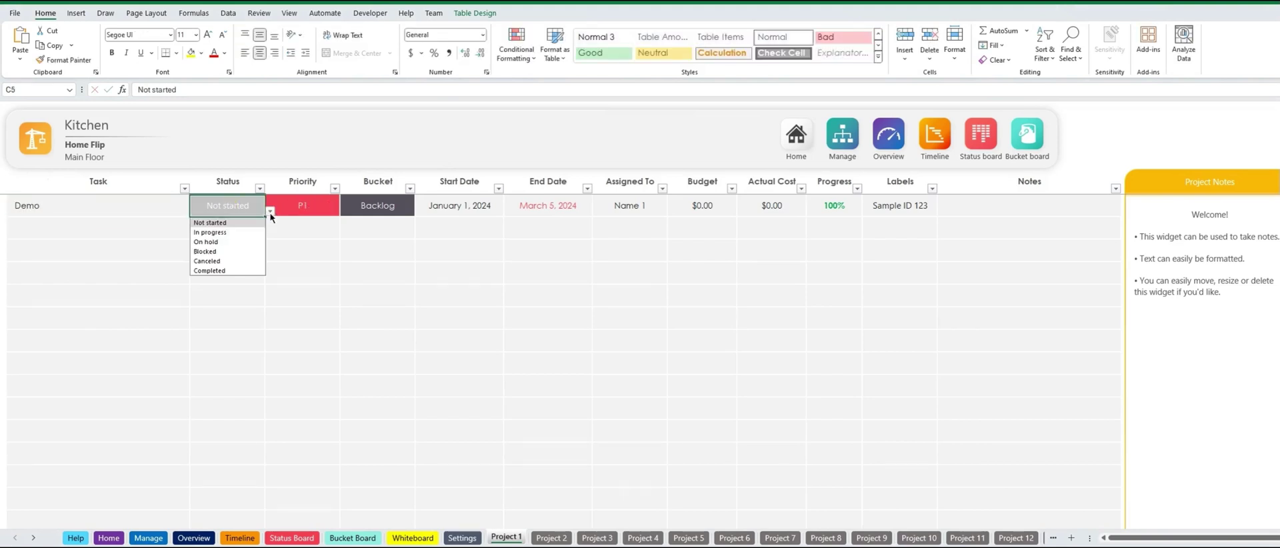
click(210, 233)
- Try other priority levels for the Demo task, including P3 and P4, and return it to P1
click(308, 208)
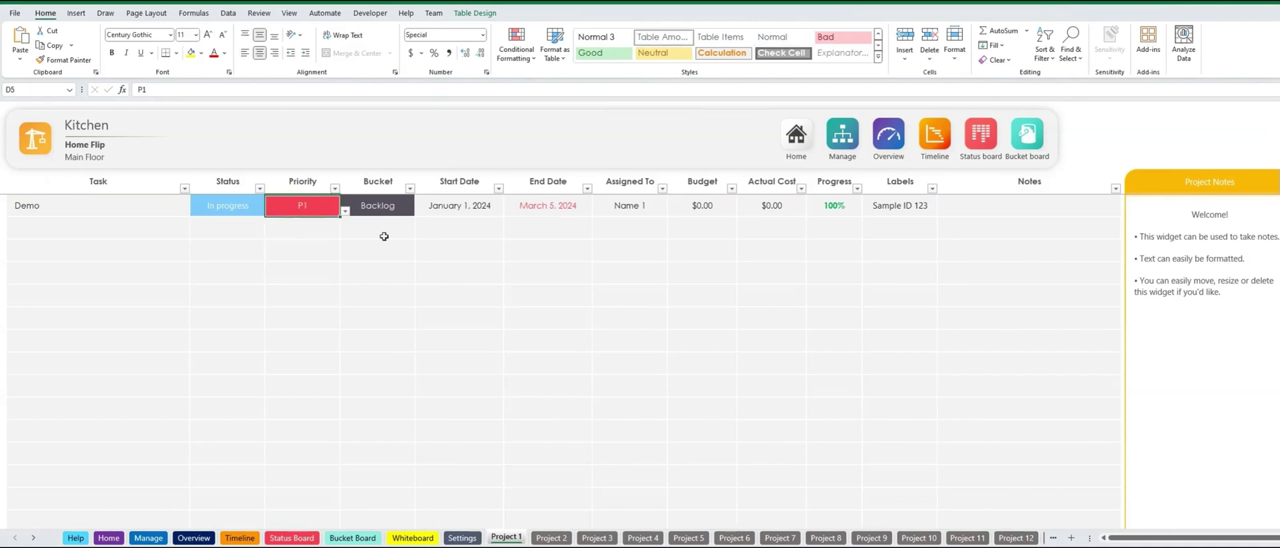
click(346, 211)
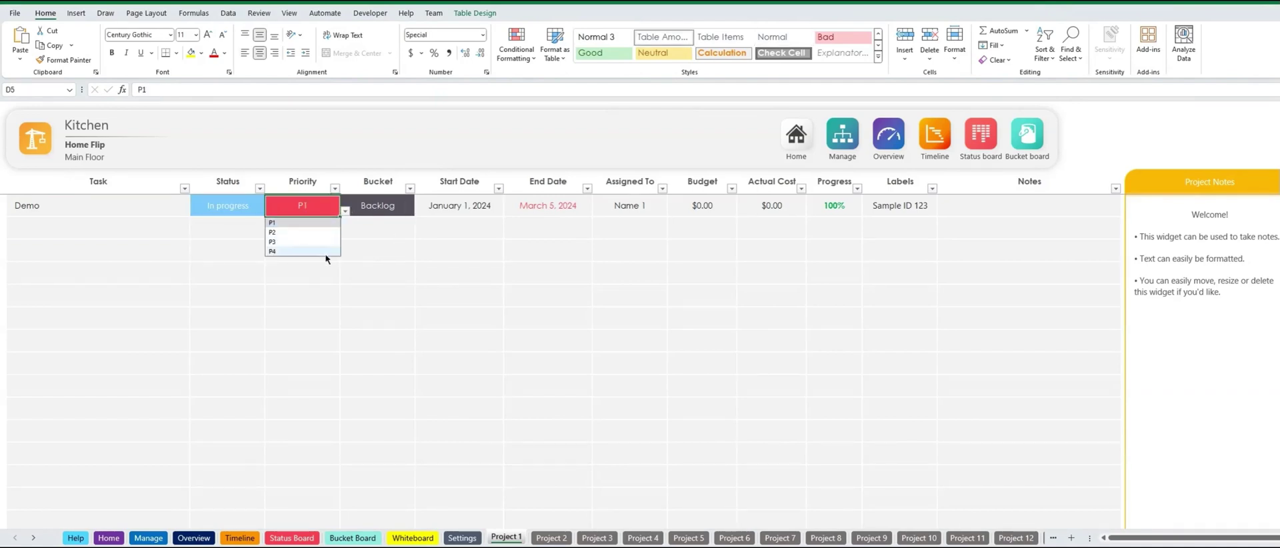
click(331, 232)
click(345, 212)
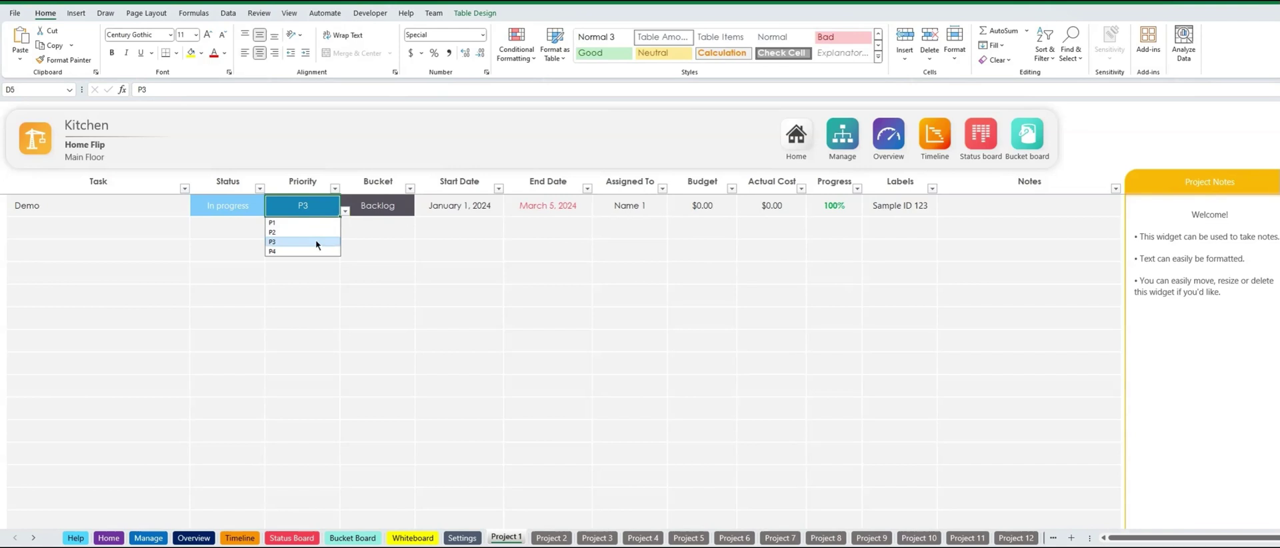
click(313, 251)
click(345, 212)
click(273, 223)
- Choose the Backlog bucket for the Demo task and set its dates to April 1 through April 5, 2024
click(369, 212)
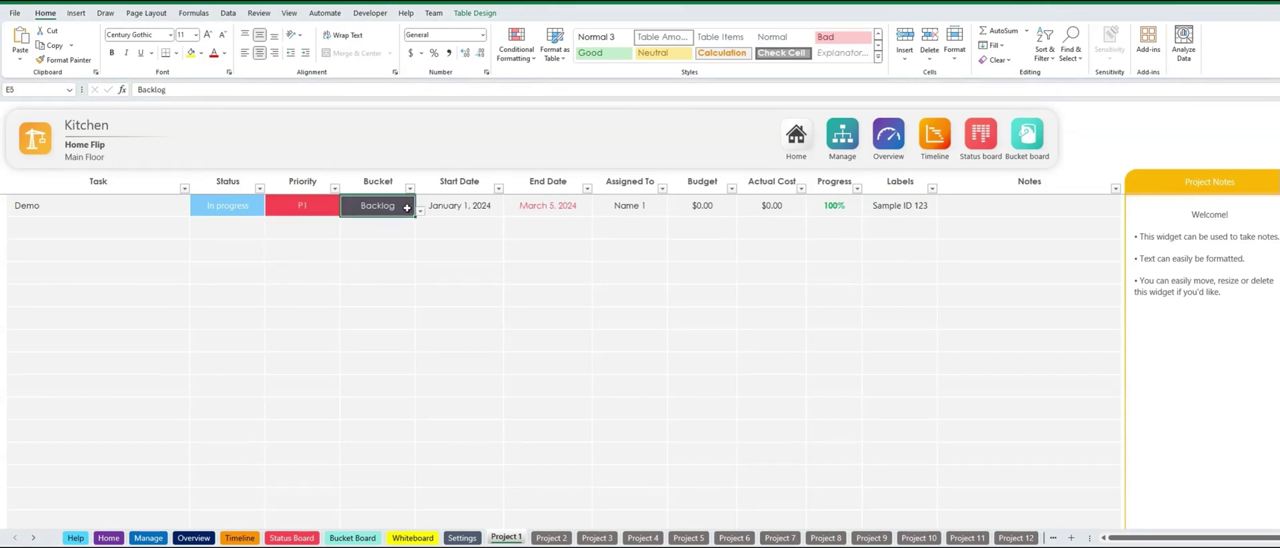
click(419, 210)
click(394, 223)
click(494, 211)
text(4/1/2024)
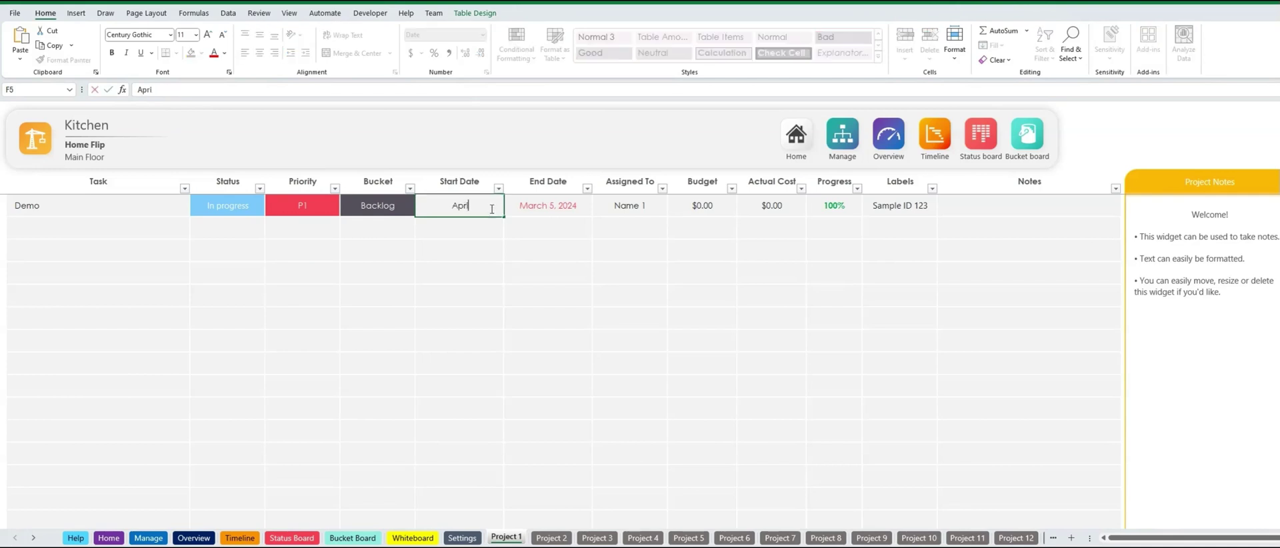
key(Return)
click(568, 209)
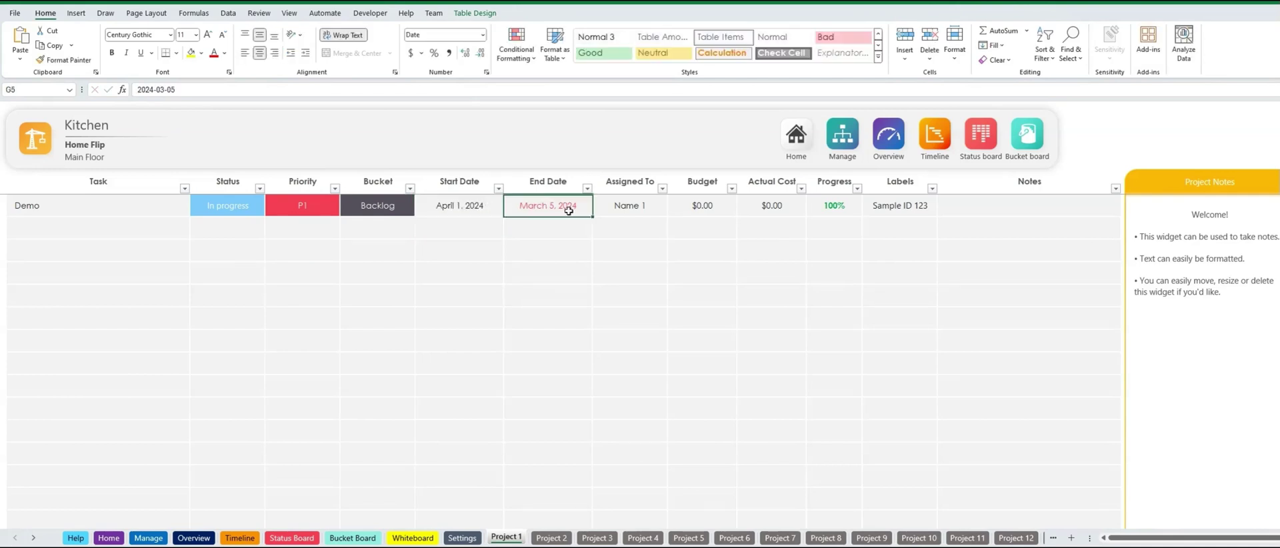
text(April 5)
key(Return)
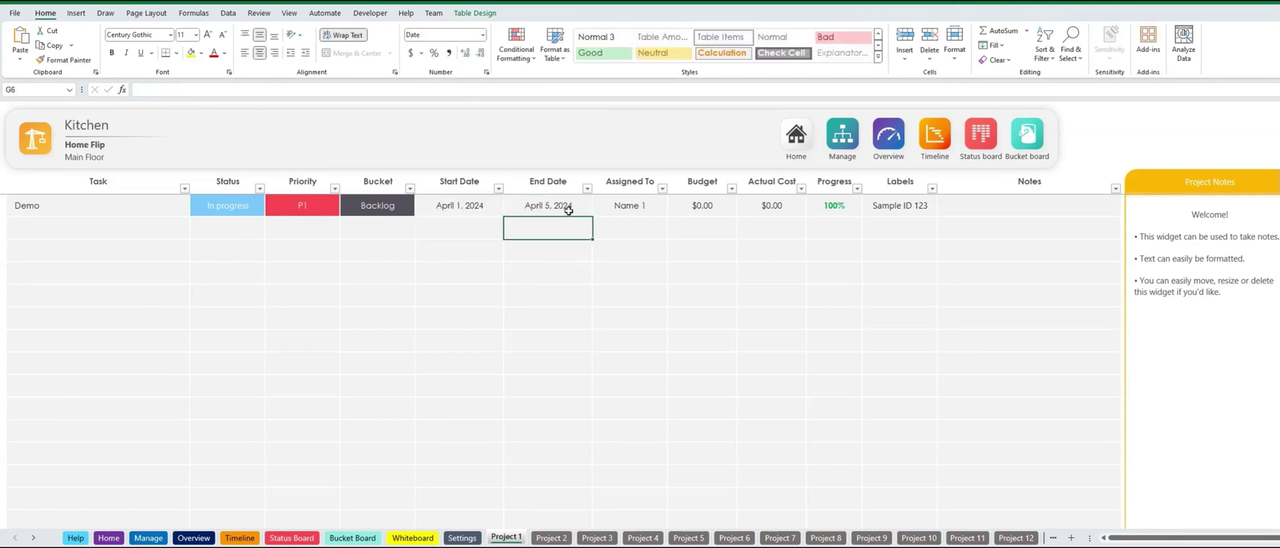
- Look through the assignee choices for the Demo task and pick Name 1
click(644, 210)
click(673, 212)
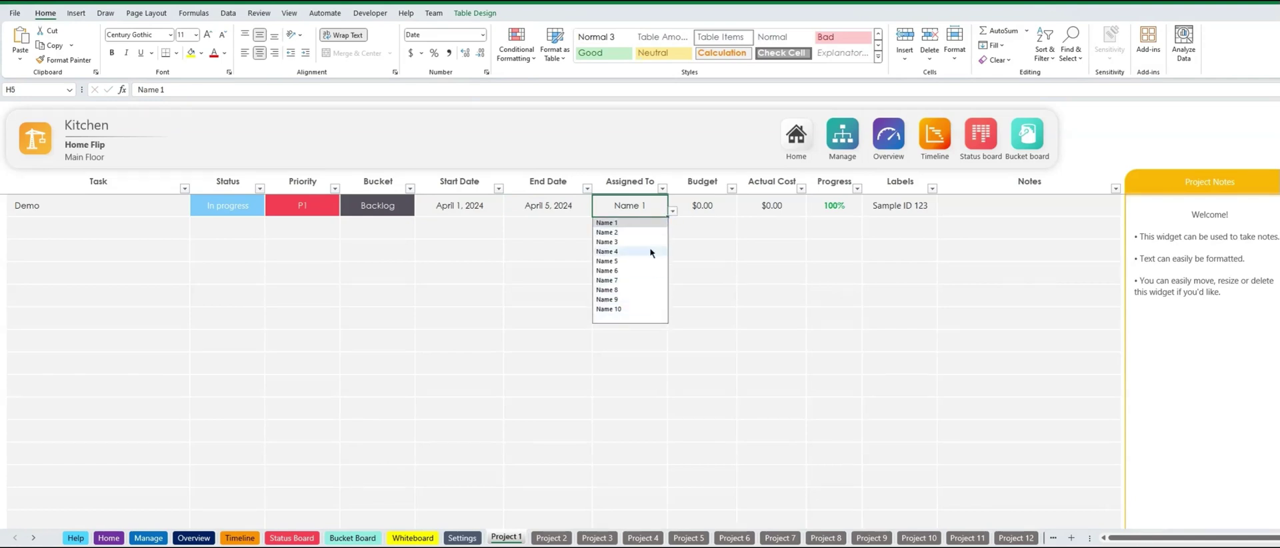
click(651, 223)
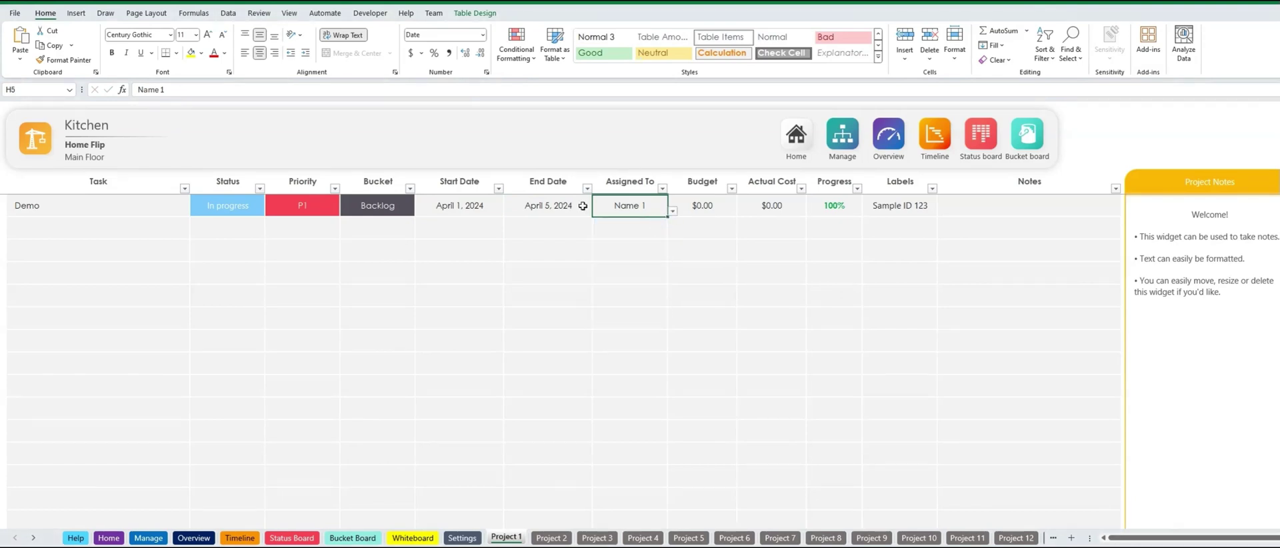
- Replace Name 1 in the Settings sheet's Team list with the team member's first name and assign the Demo task to that member
click(462, 537)
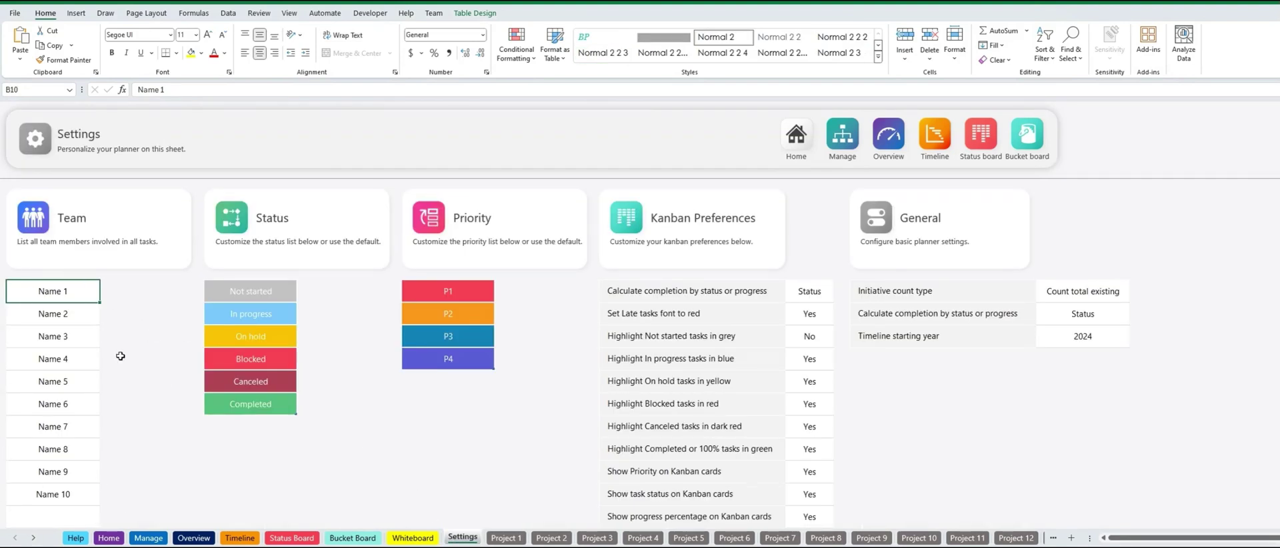
text(Cindy)
key(Return)
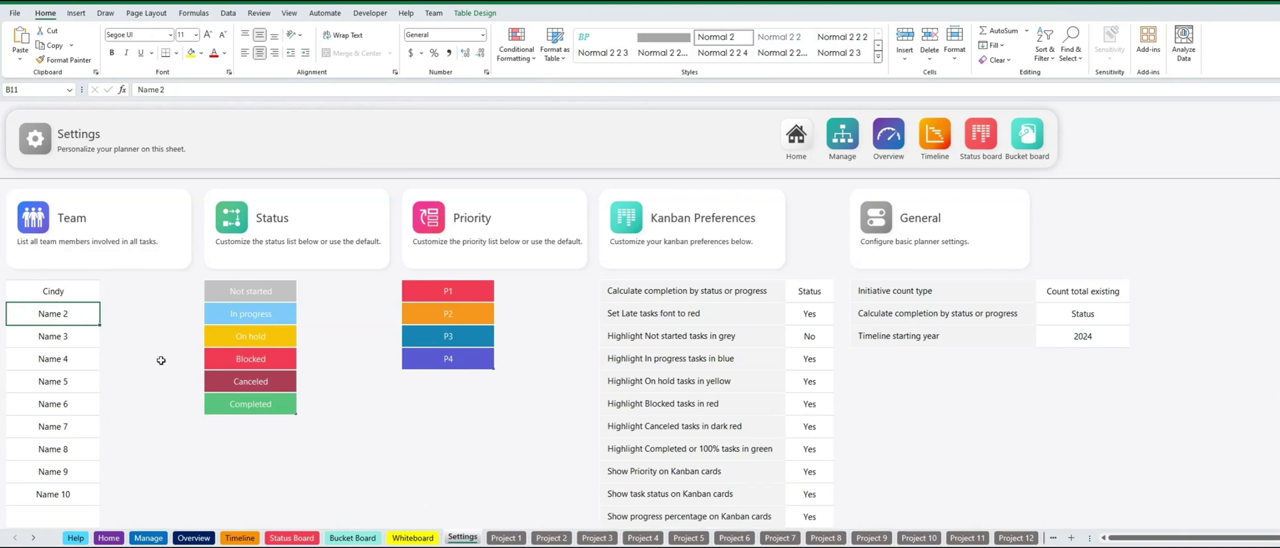
click(506, 538)
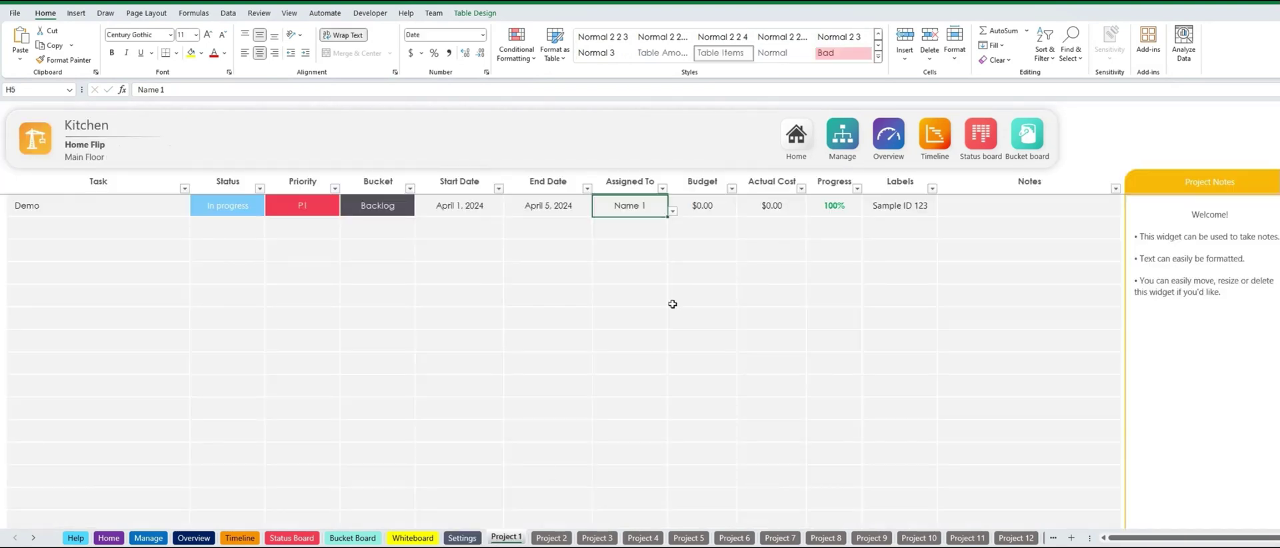
click(674, 210)
click(614, 225)
- Set the Demo task's budget to $100 and its actual cost to $50
click(703, 204)
text(100)
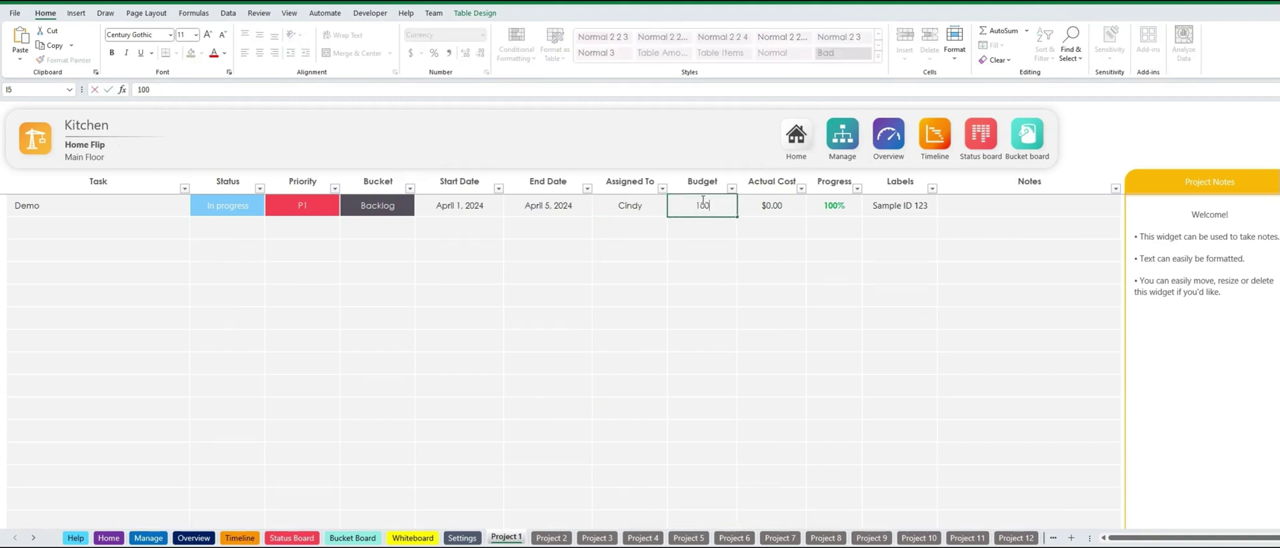
key(Return)
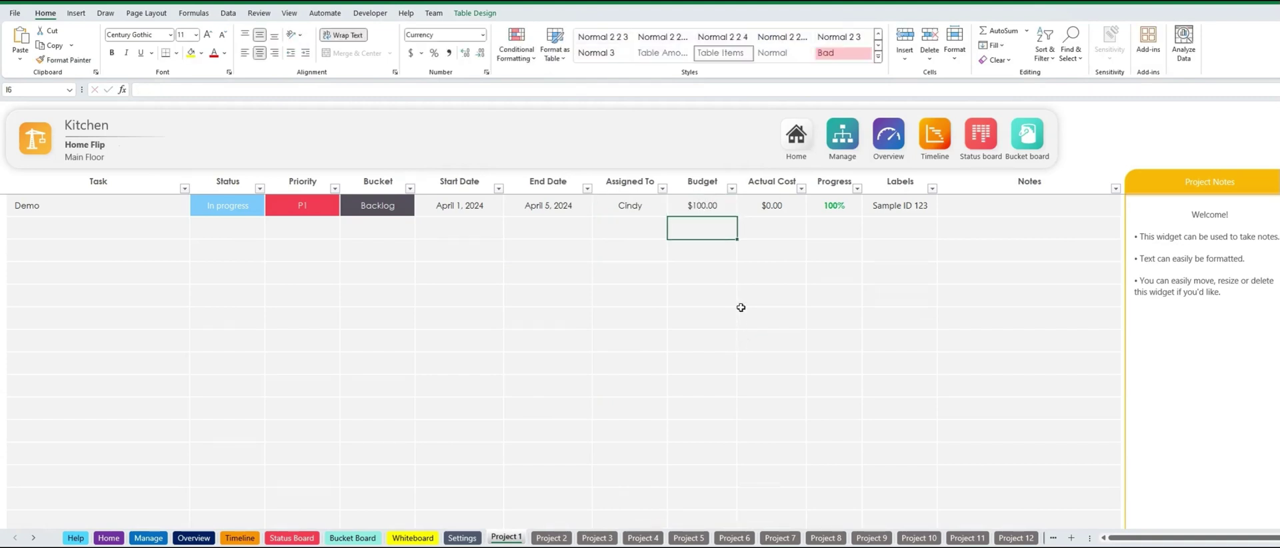
click(779, 204)
text(50)
key(Return)
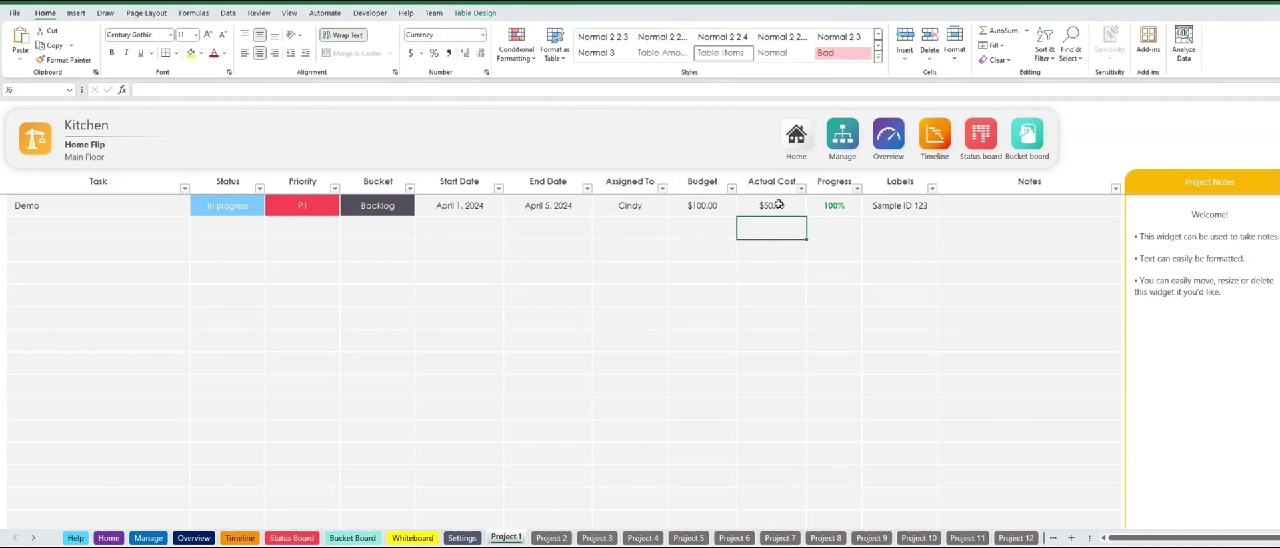
- Set the Demo task's progress to 50% and its label to Example
click(849, 205)
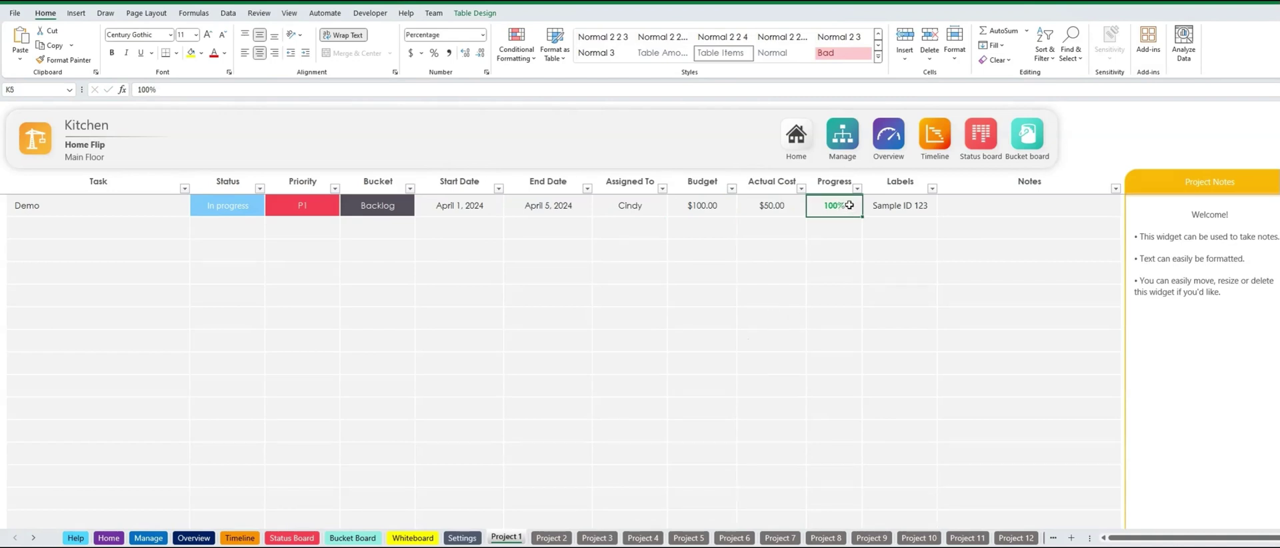
text(50)
key(Return)
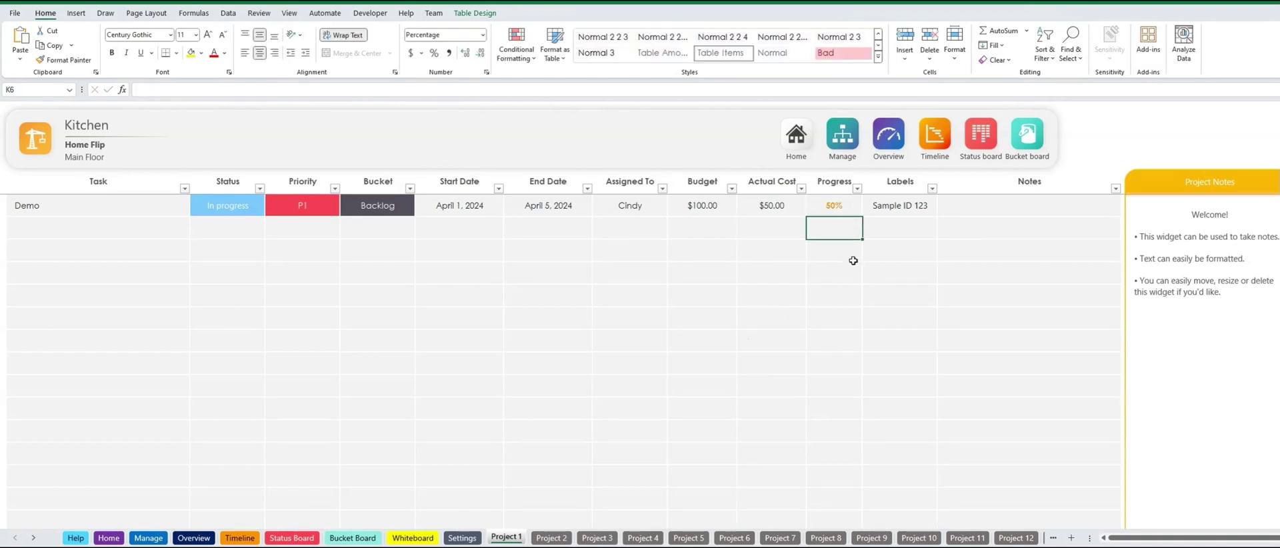
click(902, 206)
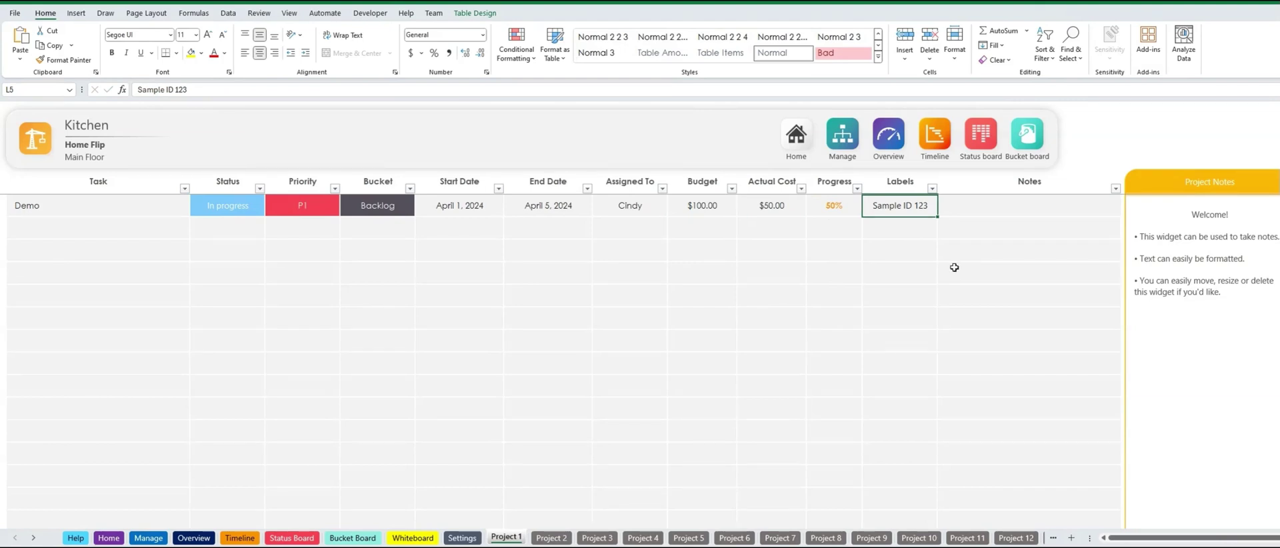
text(Example)
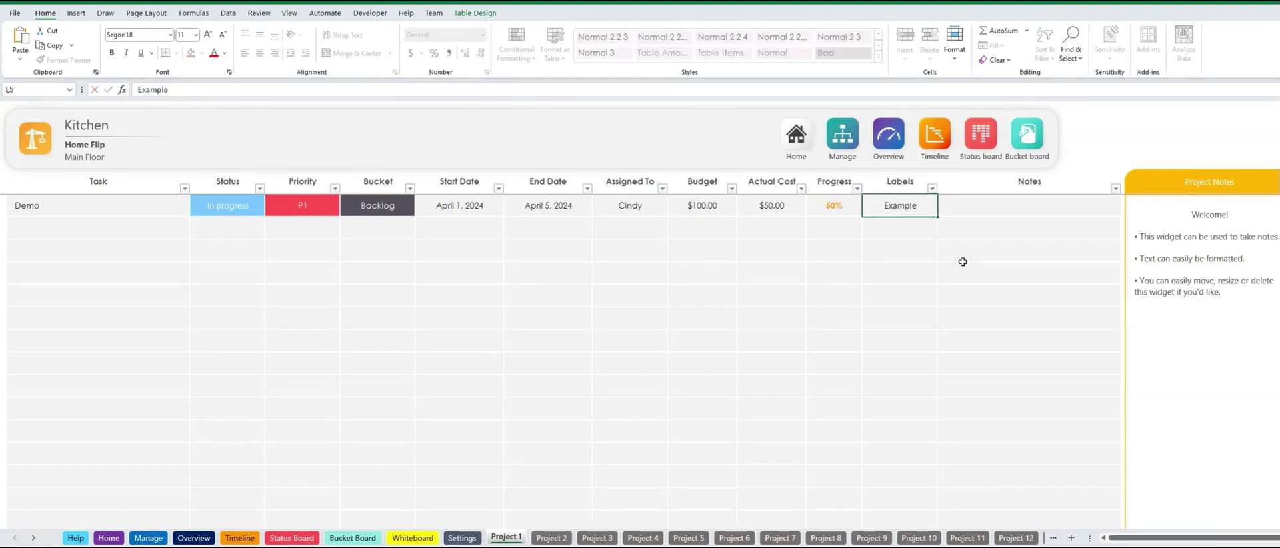
key(Return)
- Add the note "Don't make too much of a mess." to the Demo task
click(971, 208)
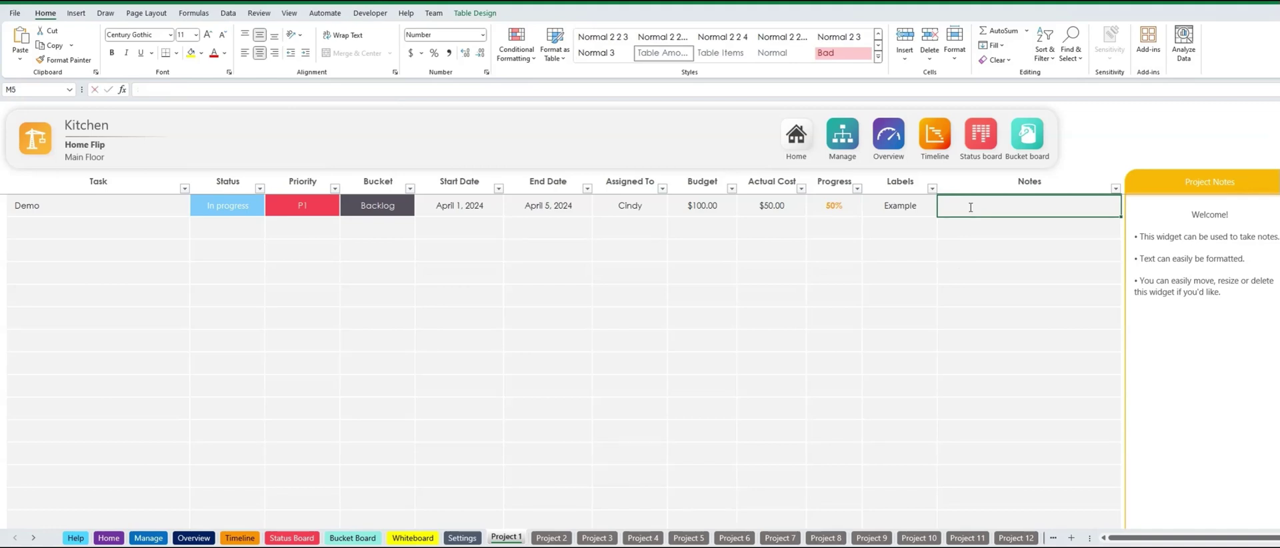
text(Don't make too m)
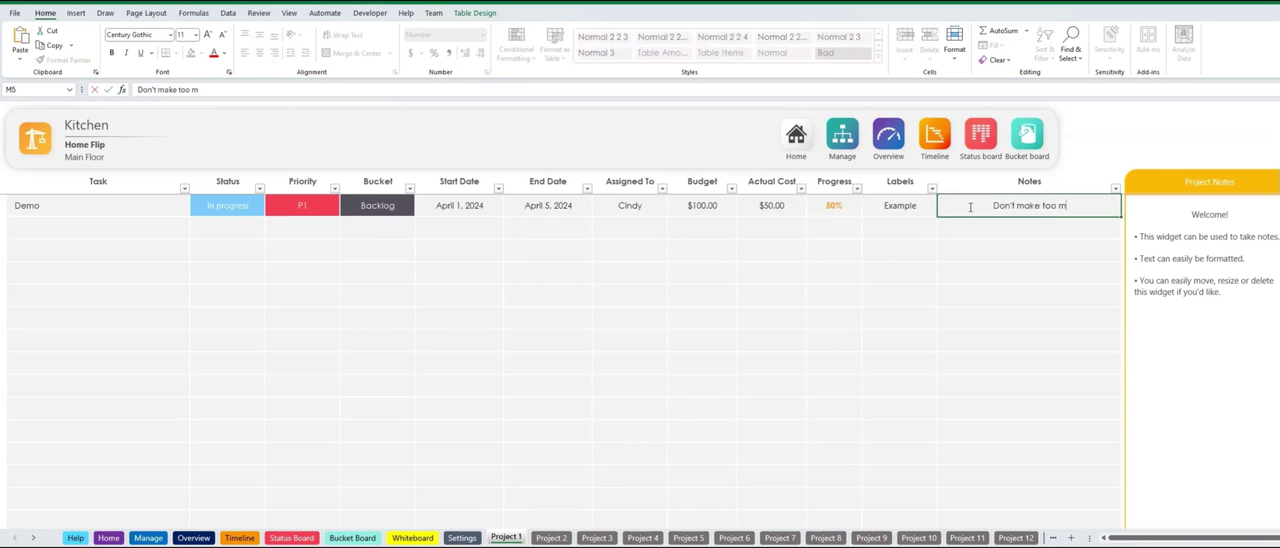
text(uch of a mess)
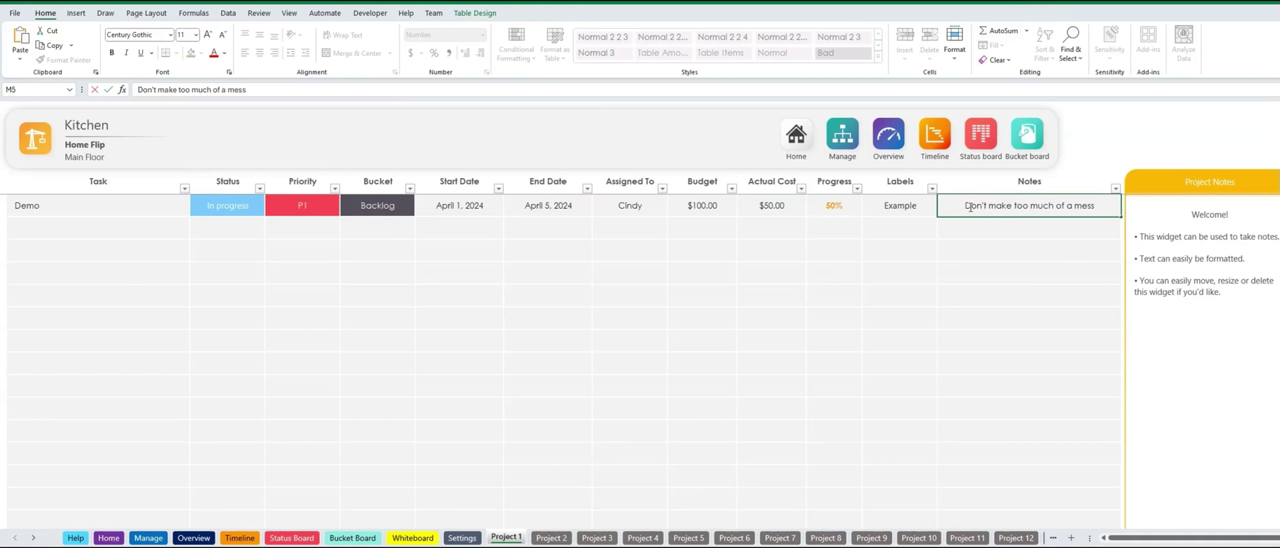
text(.)
key(Return)
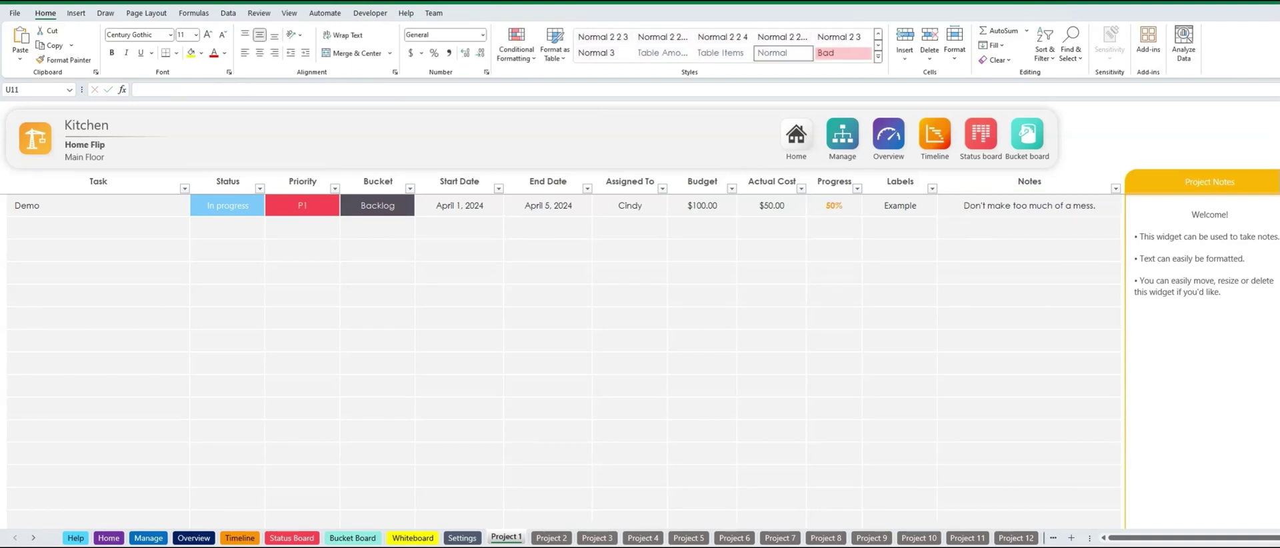
- Add a second Kitchen task named New Lighting with the status Not started
click(58, 223)
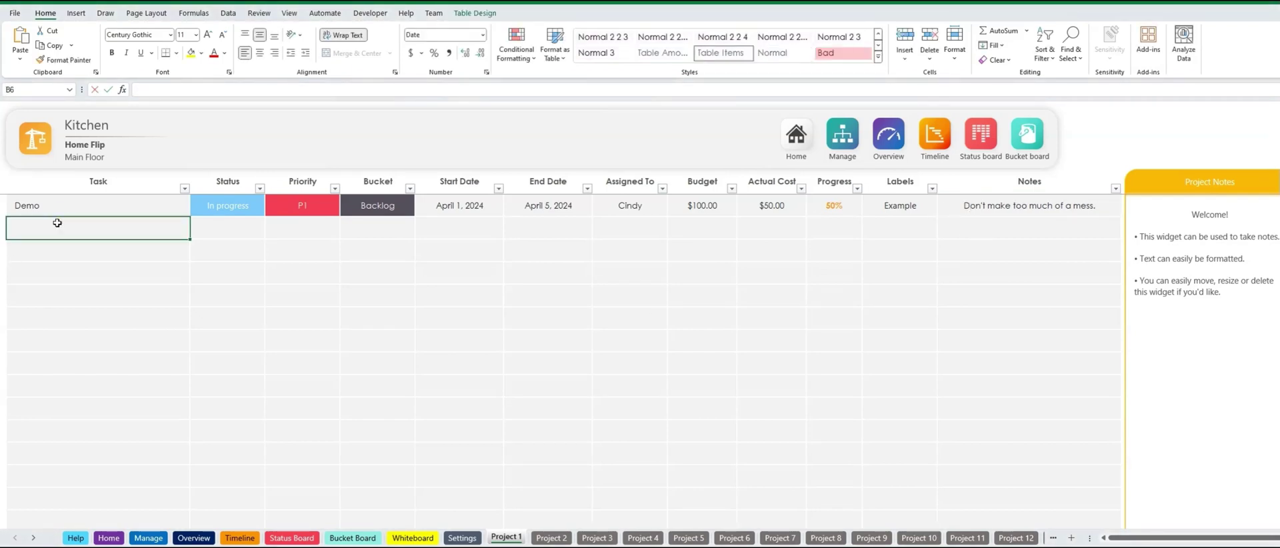
text(New Ligh)
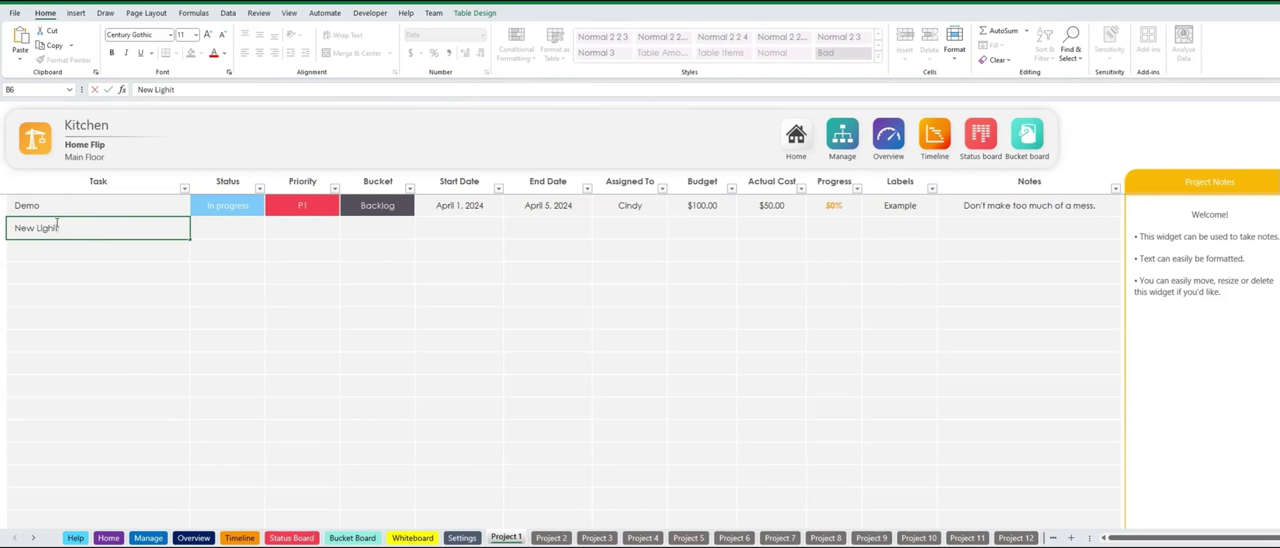
text(ting)
click(221, 225)
click(270, 234)
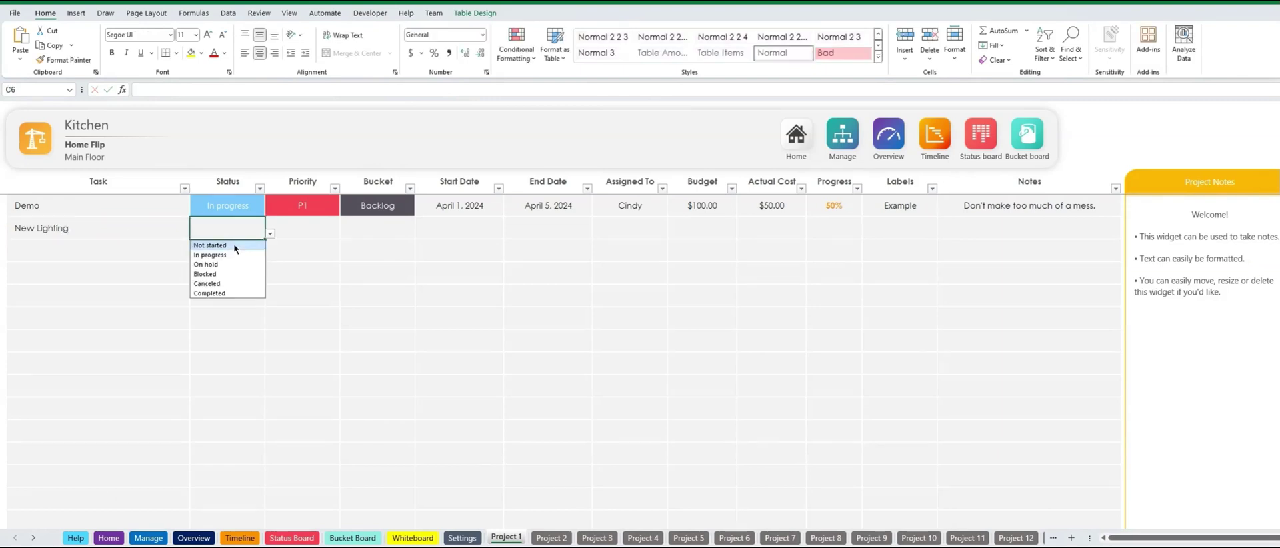
click(210, 246)
- Give the New Lighting task priority P2 and place it in the Backlog bucket
click(302, 227)
click(344, 234)
click(283, 255)
click(387, 227)
click(420, 233)
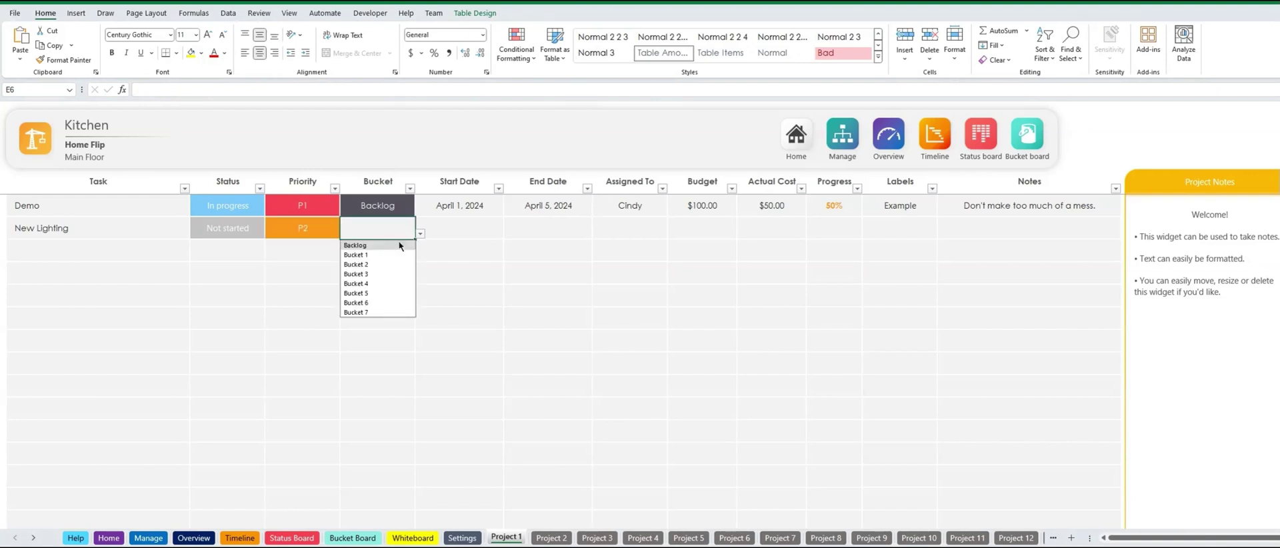
click(400, 245)
- Set the New Lighting task's start date to April 6, 2024 and its end date to April 7
click(460, 230)
text(April)
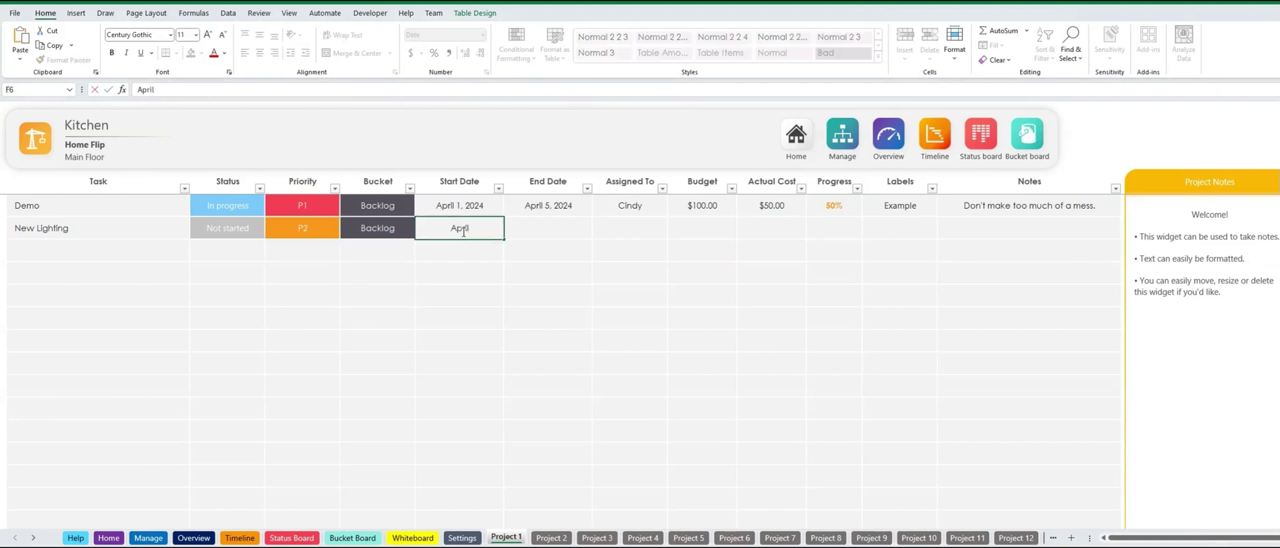
text( 6, 2024)
click(526, 235)
text(April 7)
key(Return)
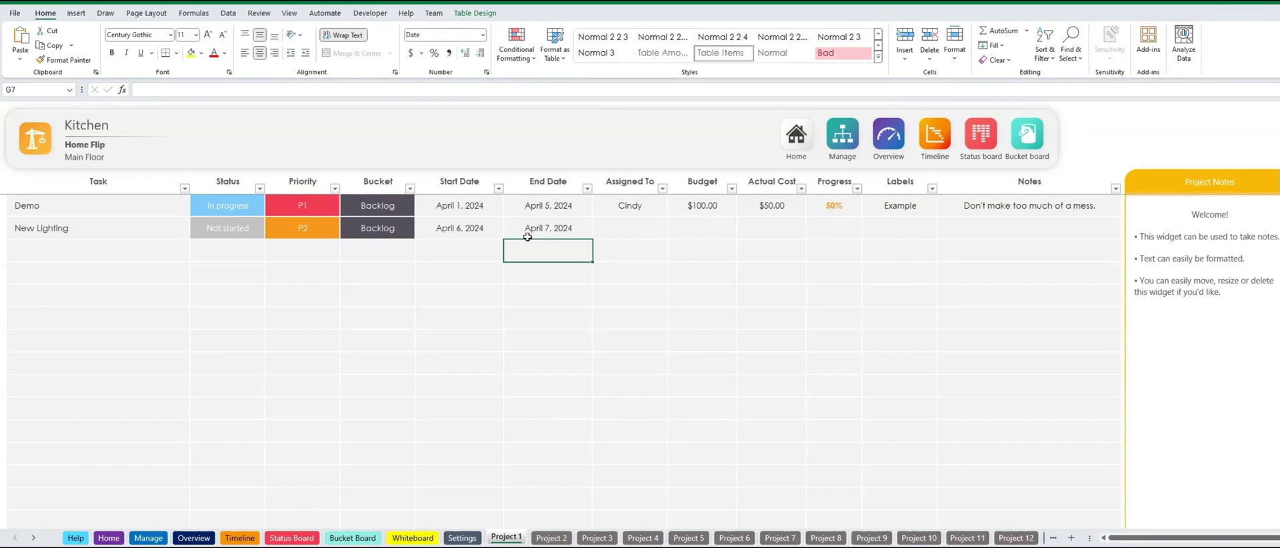
- Assign the New Lighting task to the same team member as the Demo task
click(658, 225)
click(673, 233)
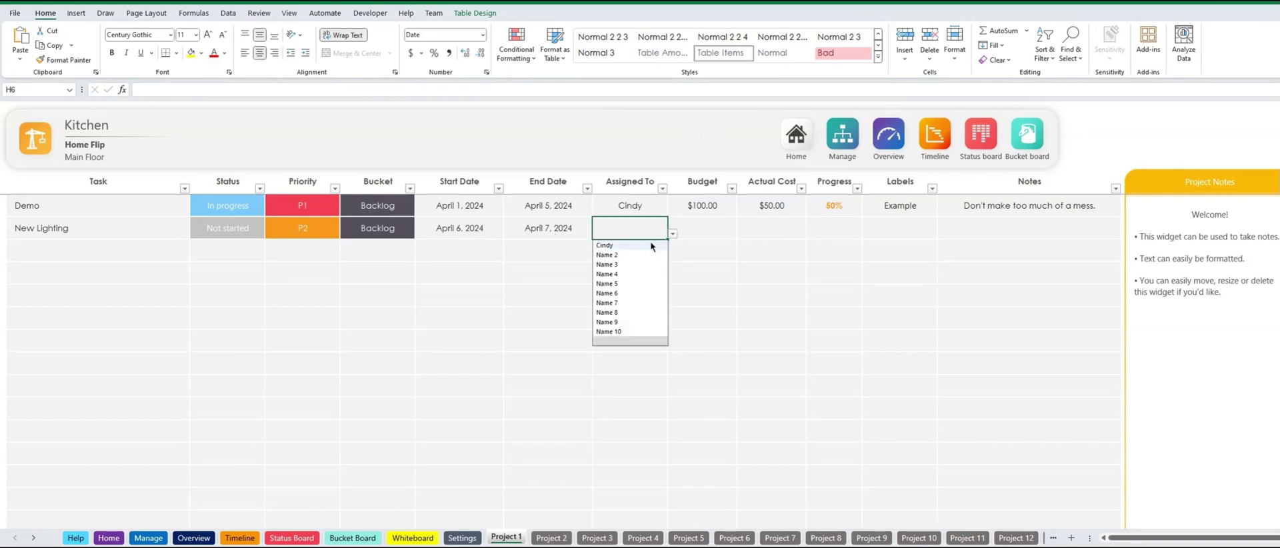
click(645, 245)
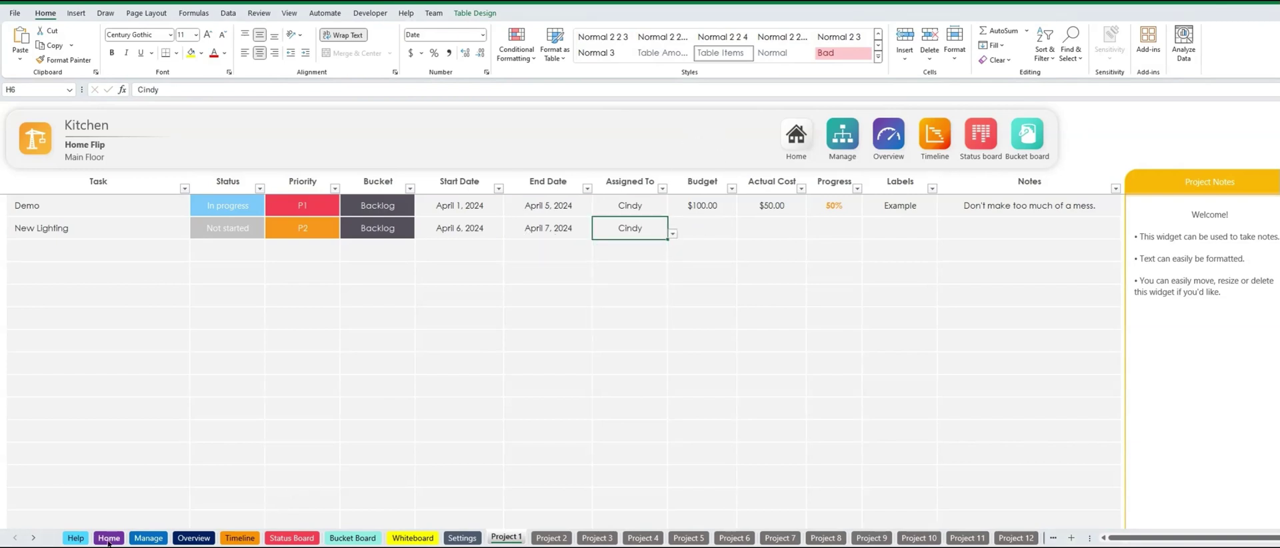
- Replace the Name 2 placeholder in the Settings sheet's team list with the second team member's name
click(460, 537)
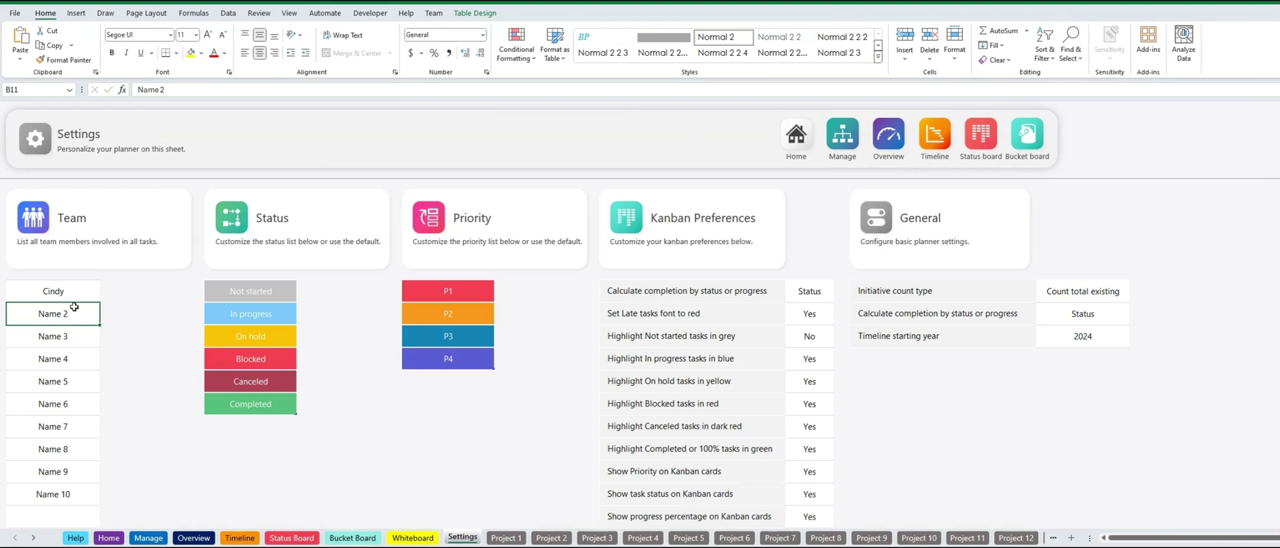
text(John)
key(Return)
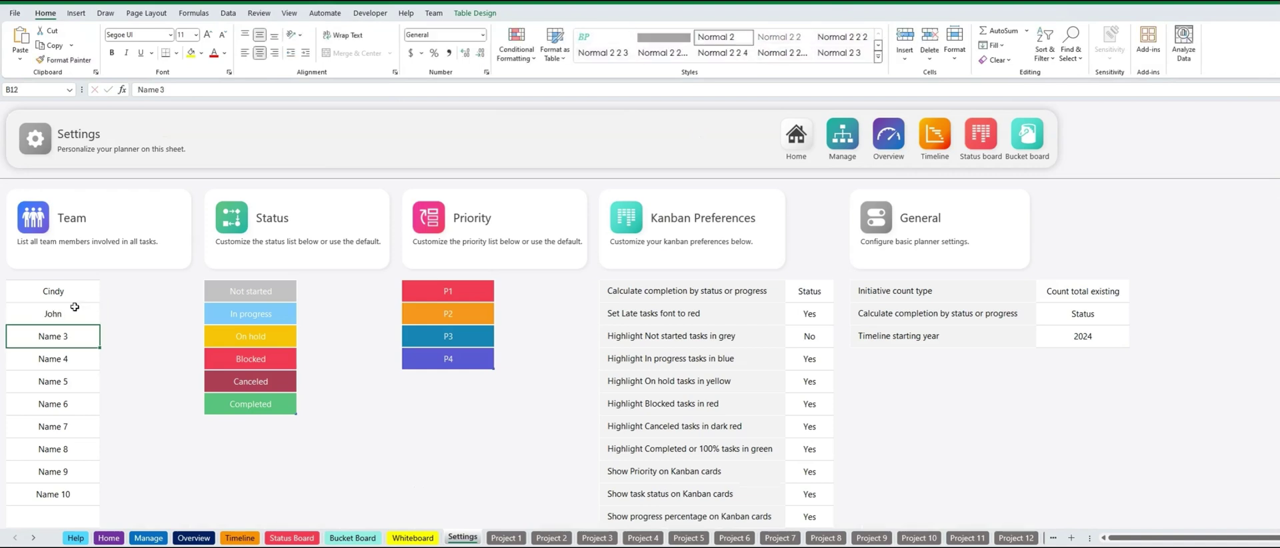
- Reassign the New Lighting task in the Kitchen project to the newly added team member
click(507, 537)
click(673, 234)
click(620, 257)
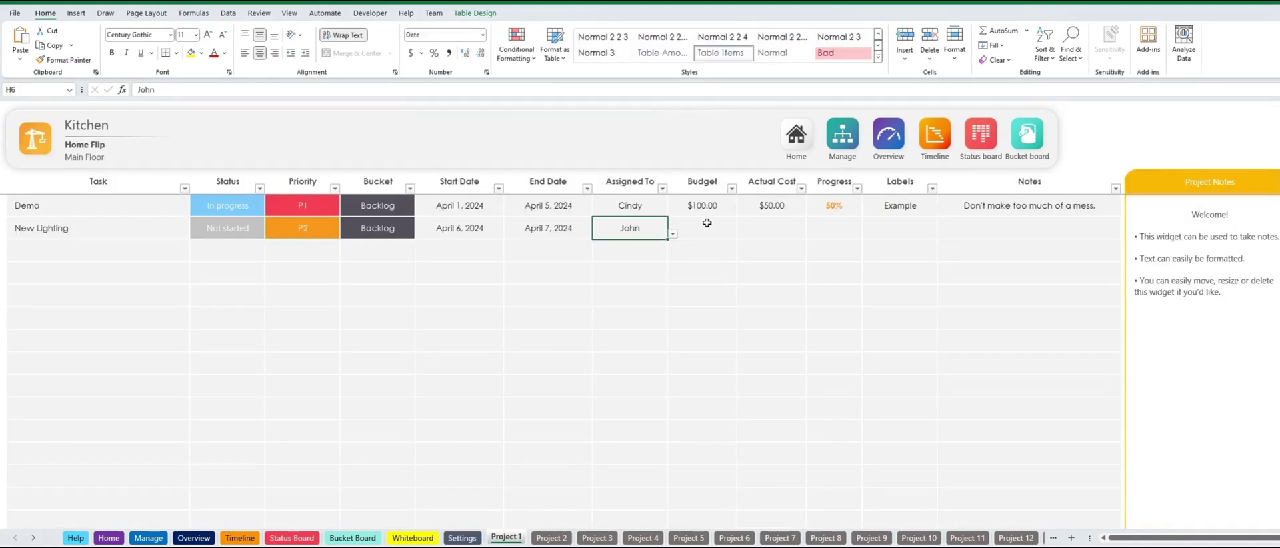
- Give the New Lighting task a budget of $200 and an actual cost of $100
click(706, 224)
text(200)
key(Return)
click(769, 227)
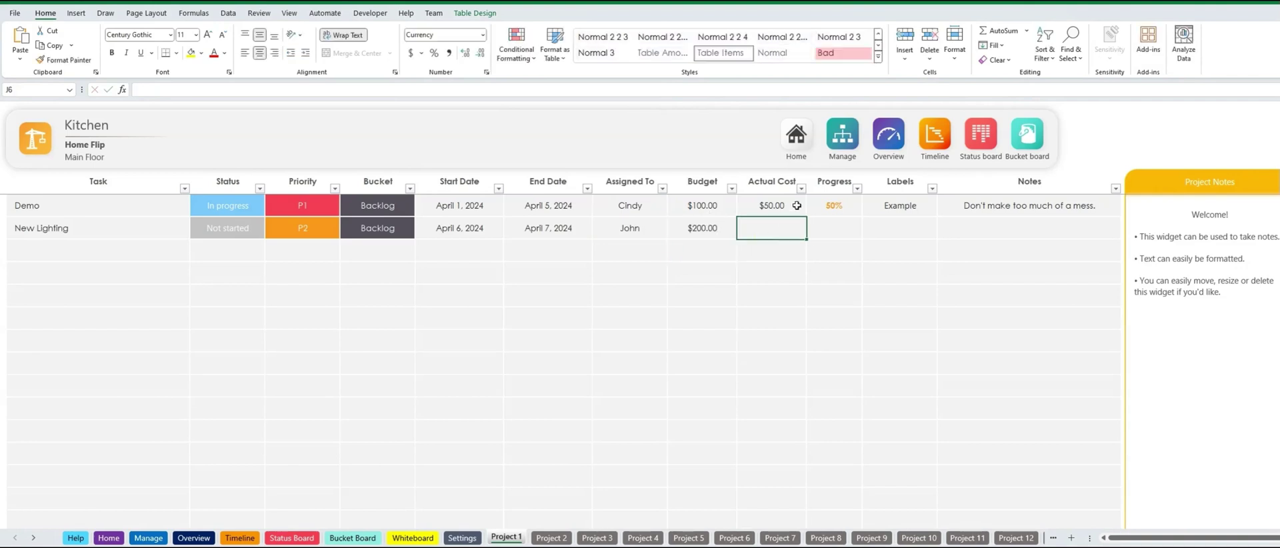
text(100)
key(Return)
- Set the New Lighting task's progress to 0% and its label to Example ID
click(834, 228)
text(0)
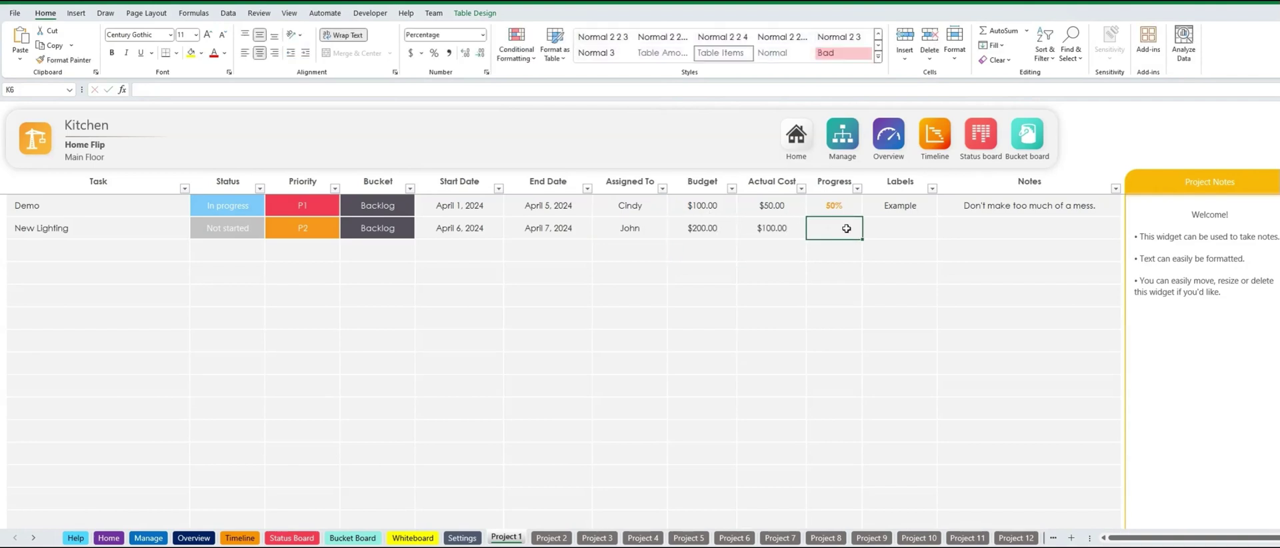
key(Return)
click(908, 226)
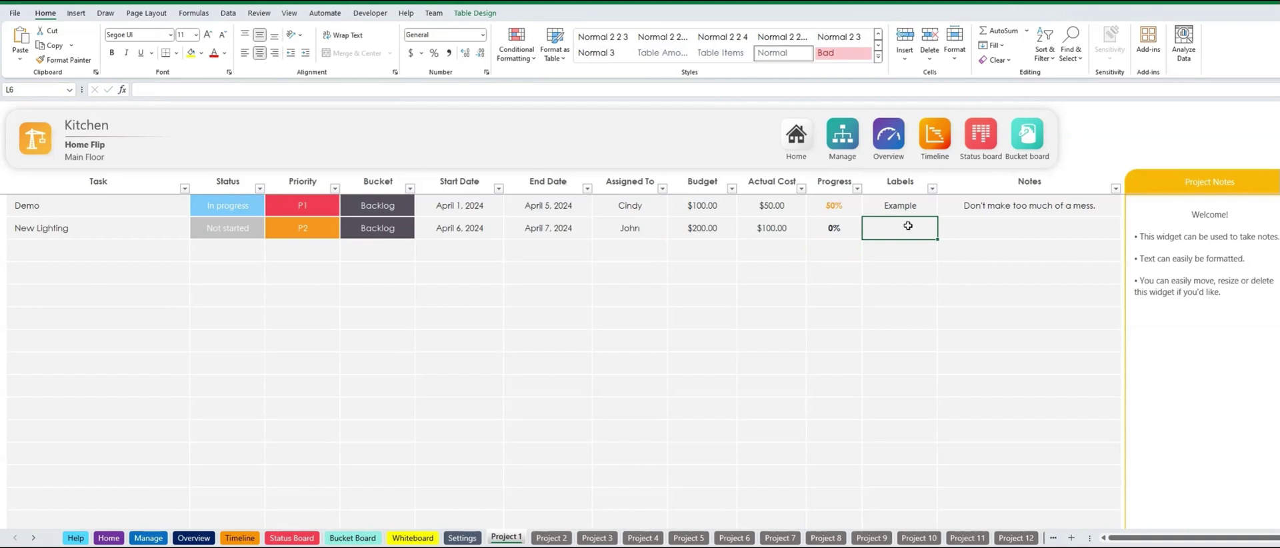
text(Example ID)
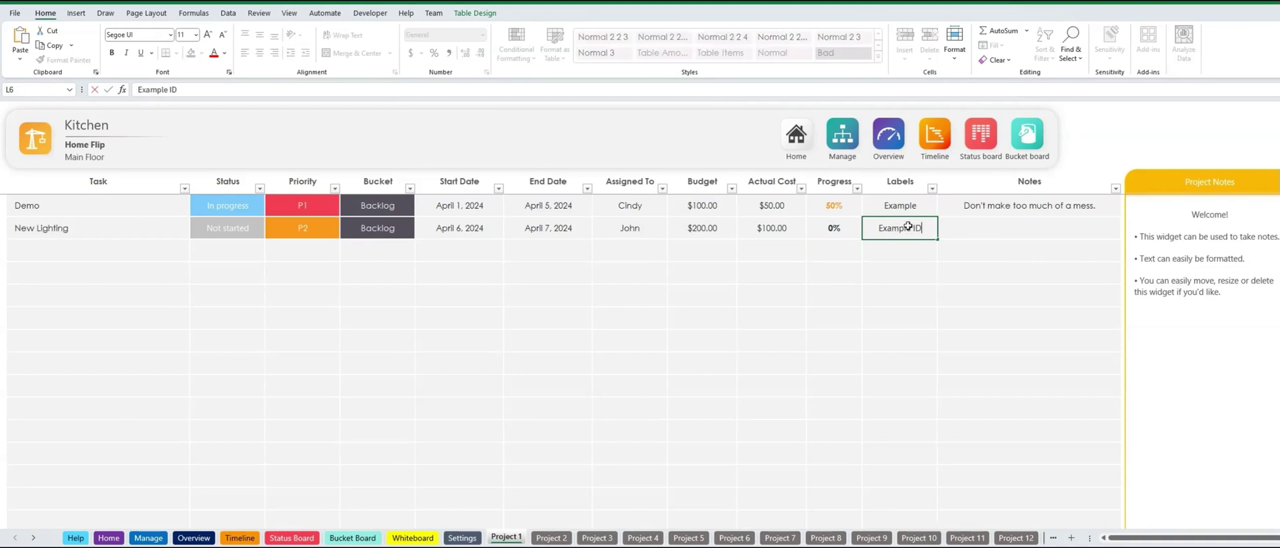
key(Return)
- Add the note "5 spot lights." to the New Lighting task
click(992, 230)
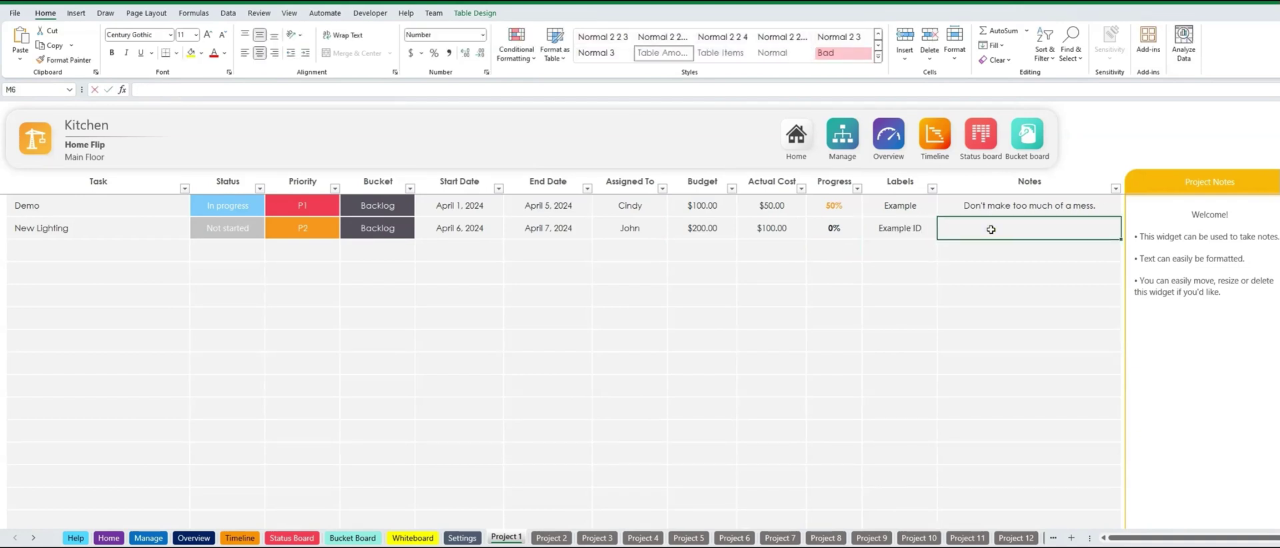
text(5 spot lights.)
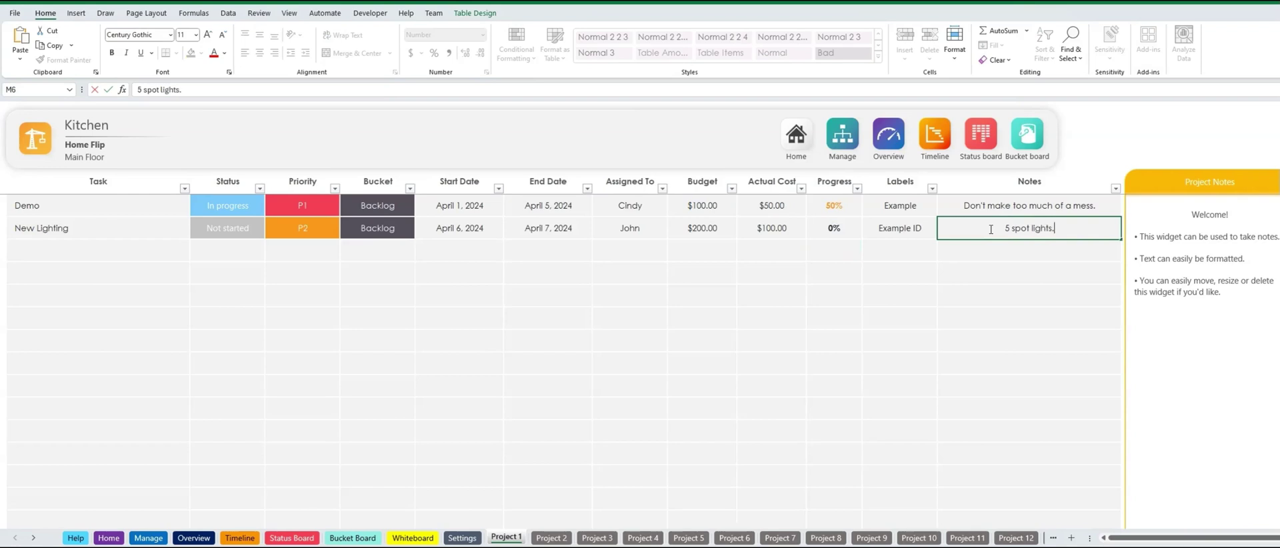
click(1200, 294)
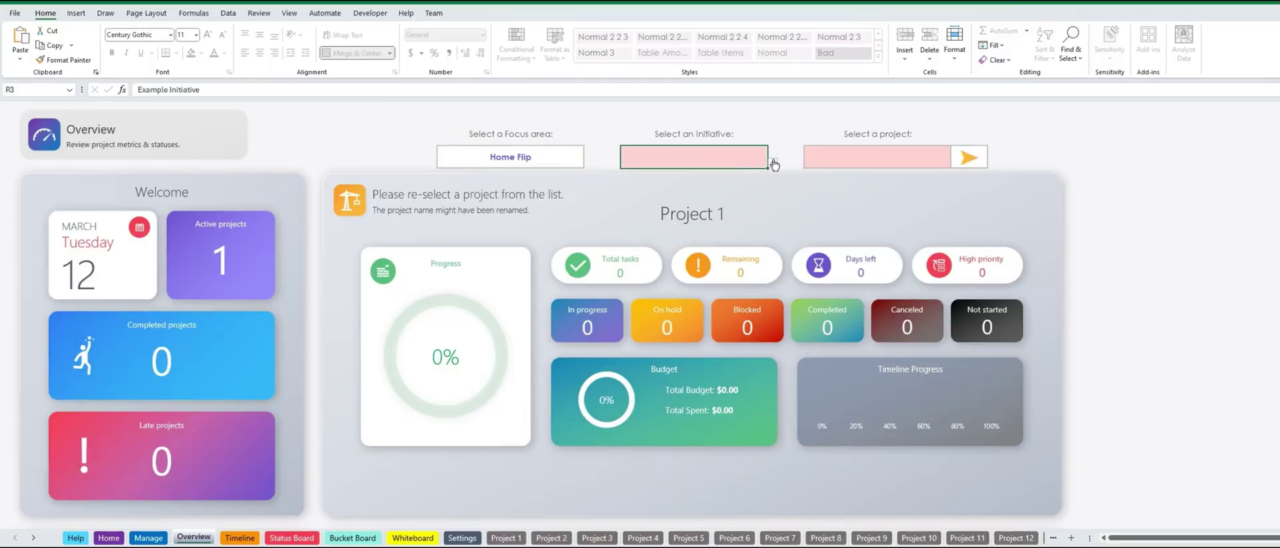
- Set the Overview to the Main Floor initiative and the Kitchen project, and review the project and focus area metrics
click(774, 163)
click(648, 176)
click(889, 157)
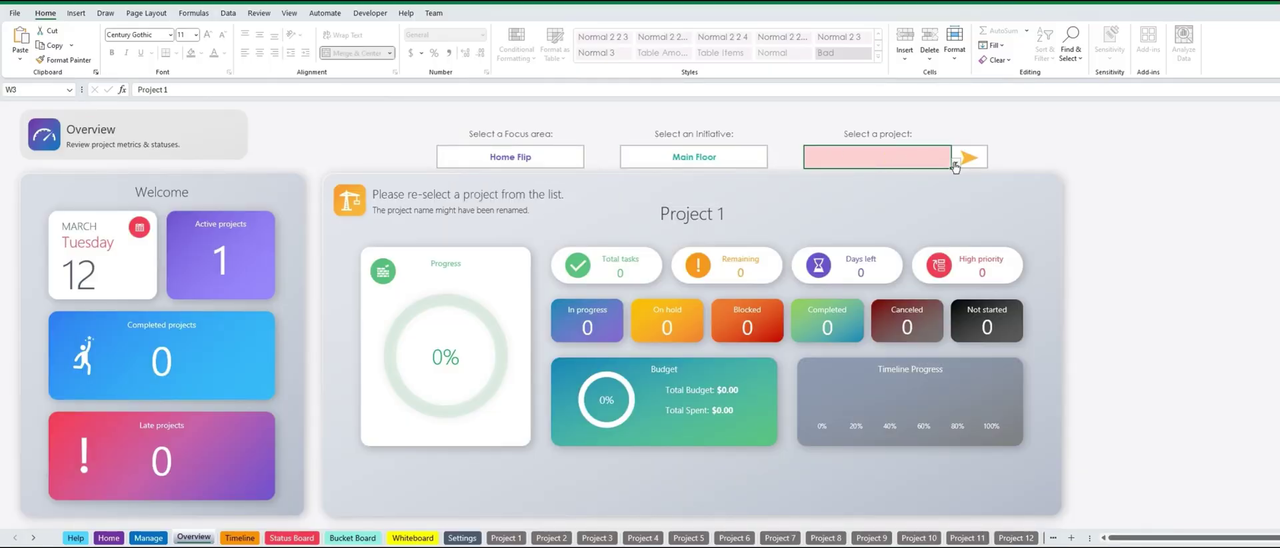
click(956, 163)
click(820, 174)
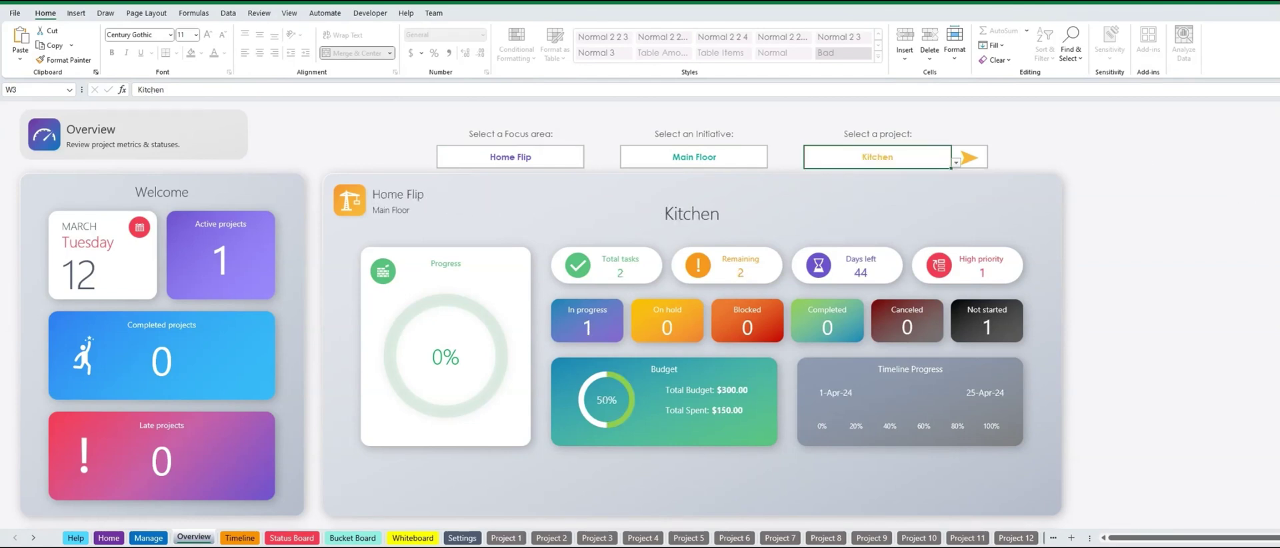
scroll(640, 307, down, 1)
scroll(542, 317, down, 8)
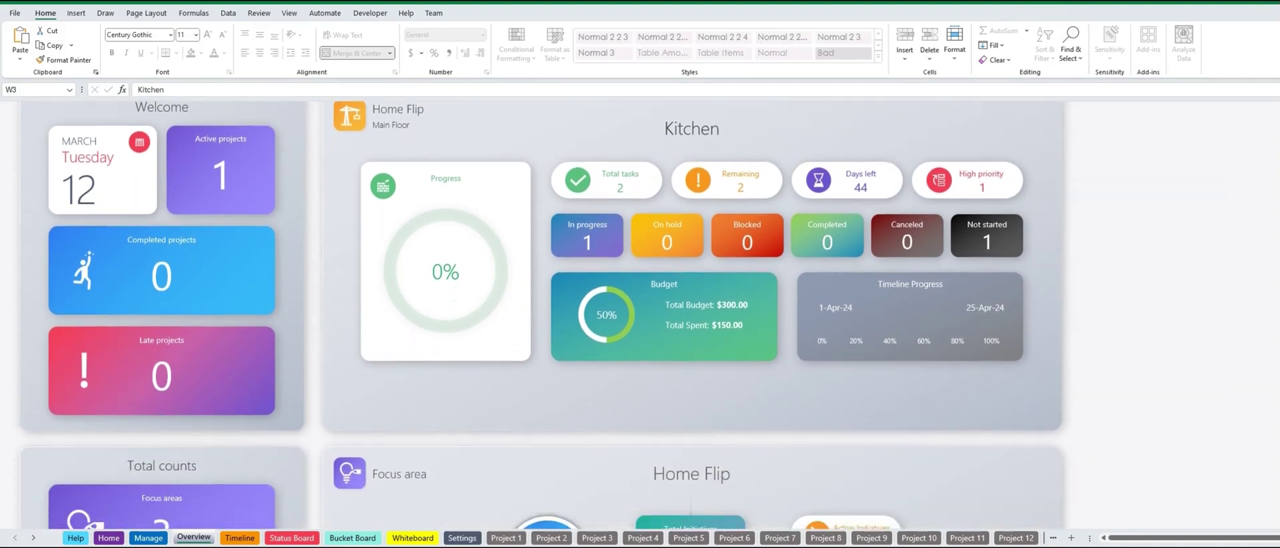
scroll(542, 316, down, 2)
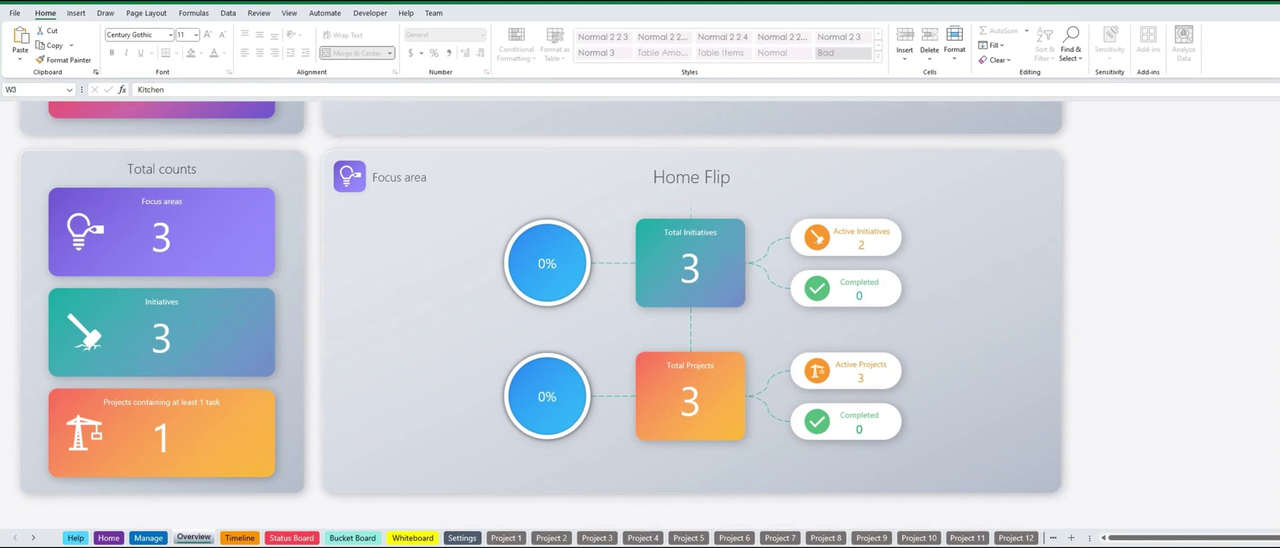
scroll(694, 314, up, 10)
- Go from the Overview to the Kitchen task list, set the Demo task's status to Completed, and return to the Overview
click(965, 160)
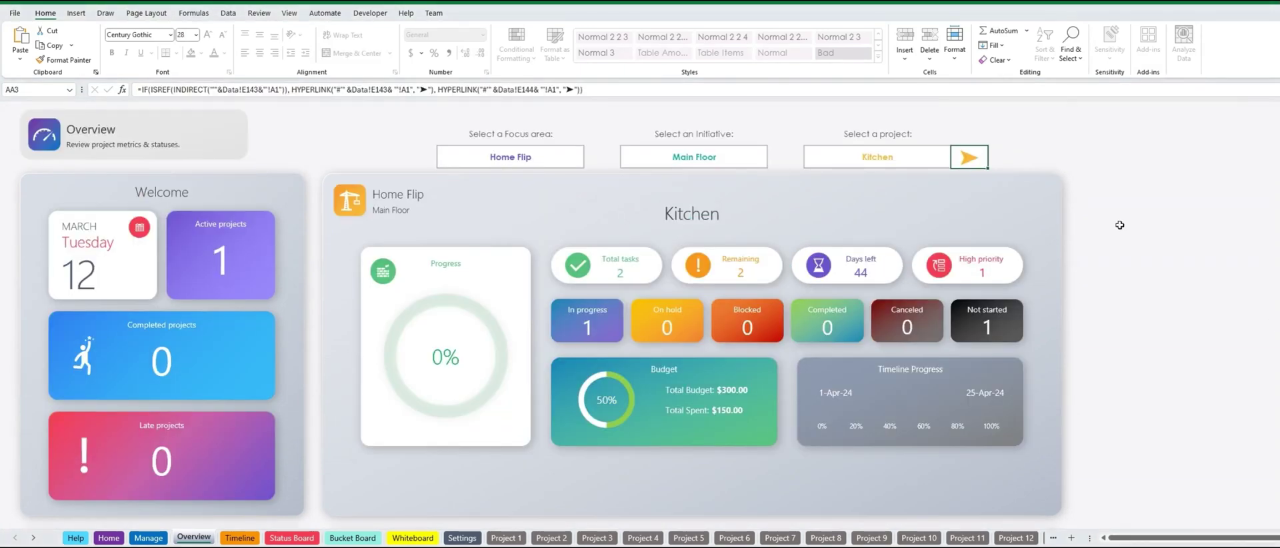
click(965, 160)
click(254, 210)
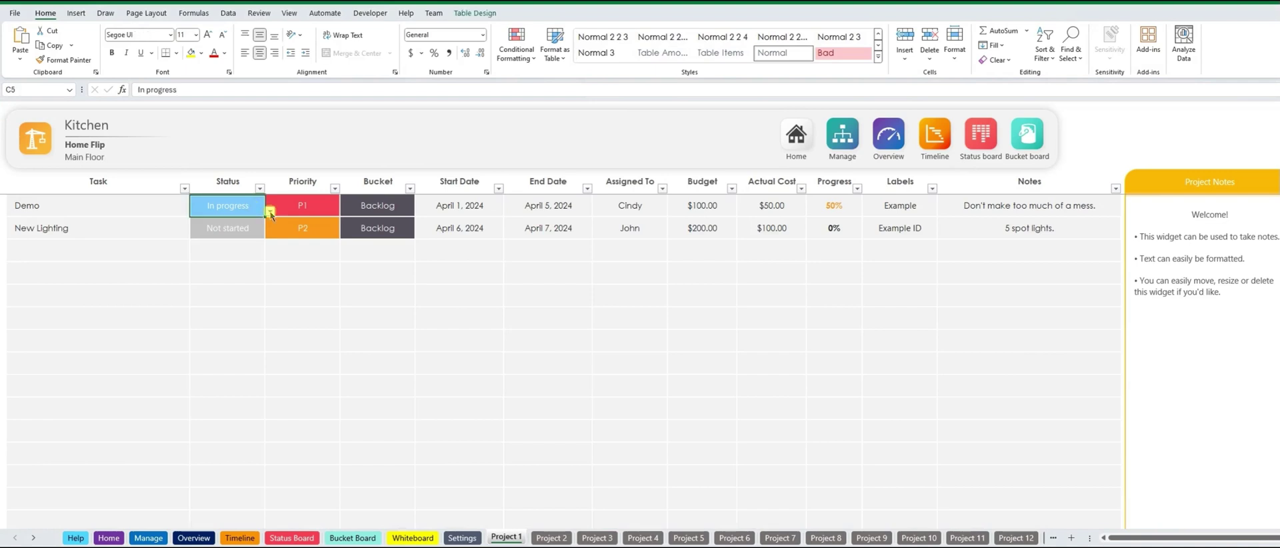
click(271, 211)
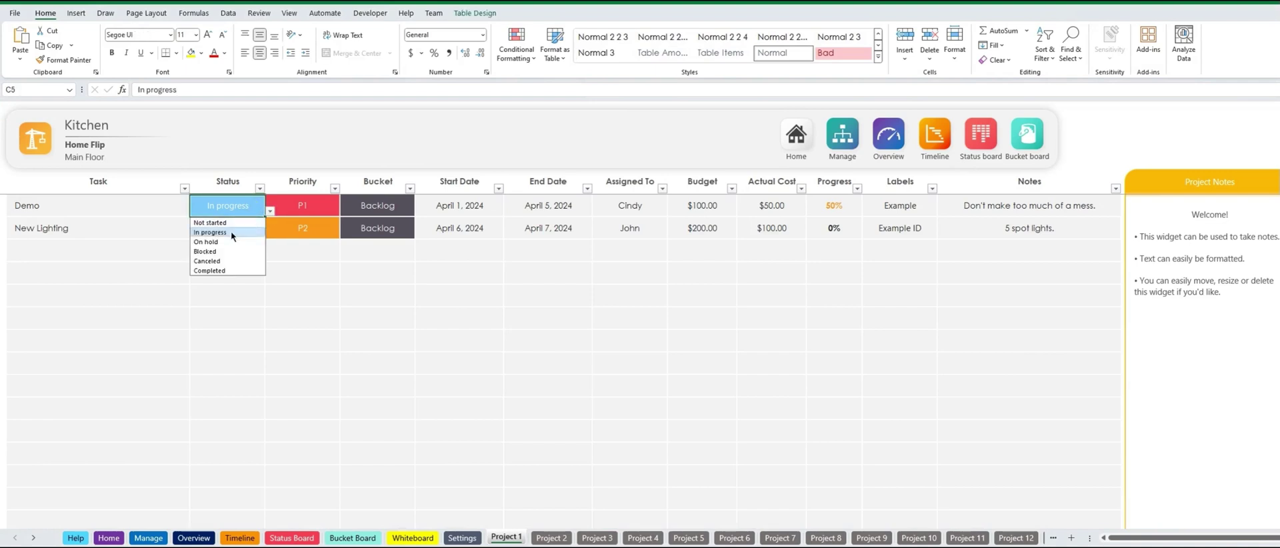
click(215, 271)
click(893, 138)
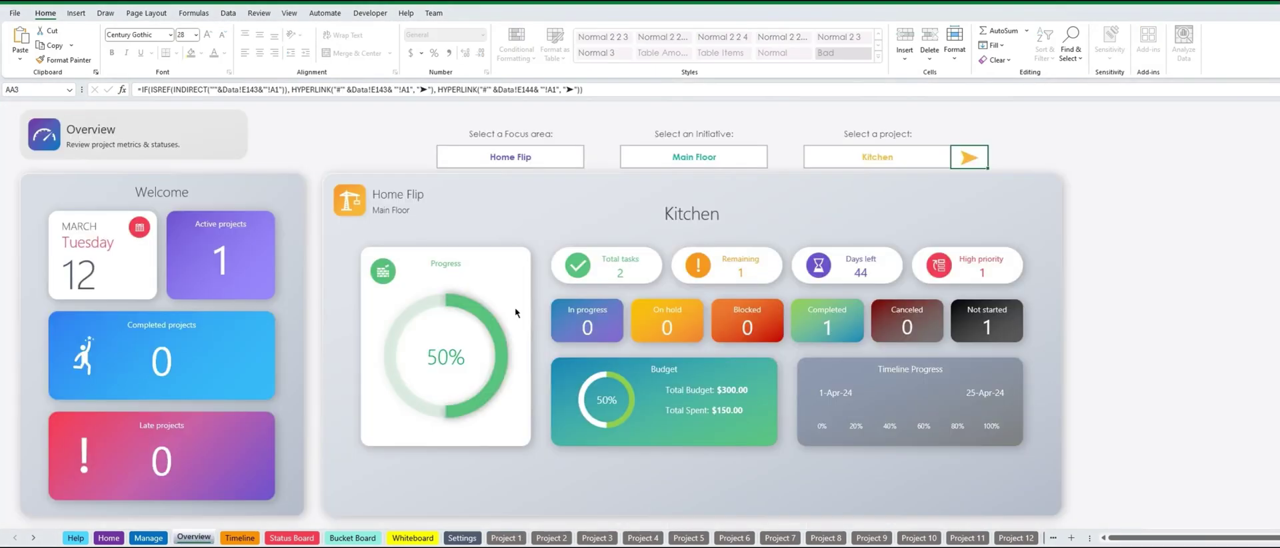
- Set the New Lighting task's status to Completed in the Kitchen task list and return to the Overview
click(969, 156)
click(239, 230)
click(270, 234)
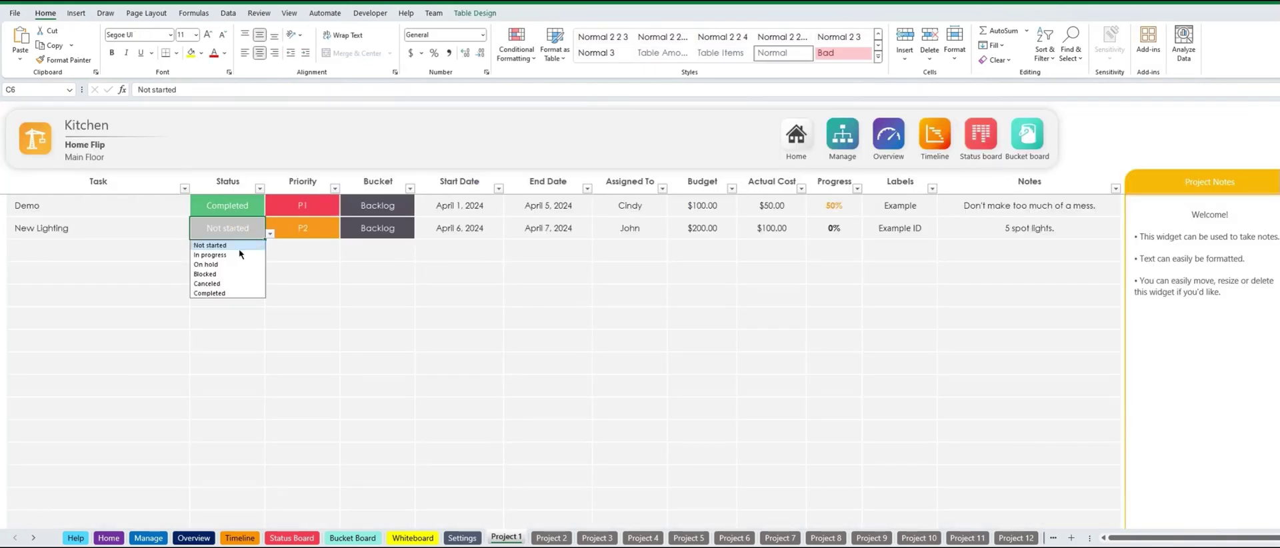
click(209, 293)
click(883, 137)
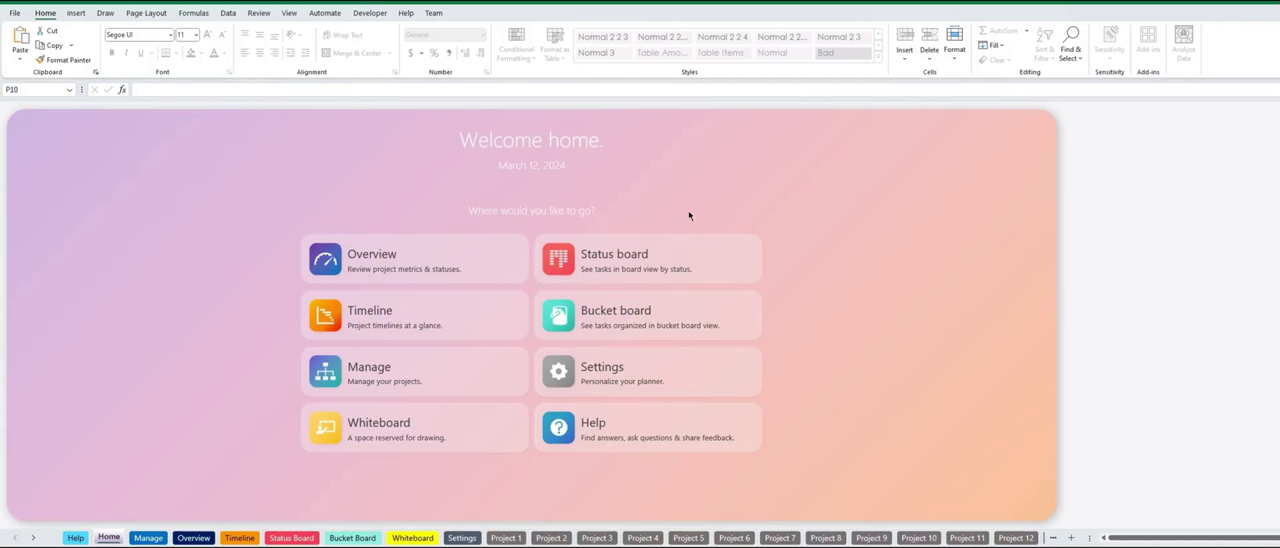
- Open the Status board from the Home sheet and show the Kitchen project on it
click(705, 260)
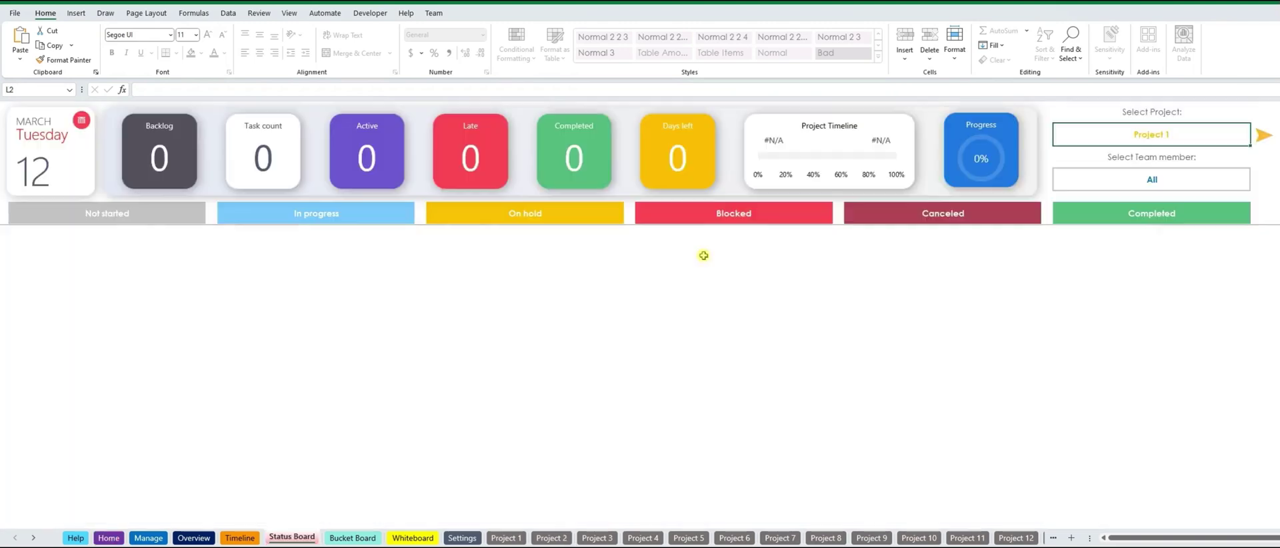
click(1254, 141)
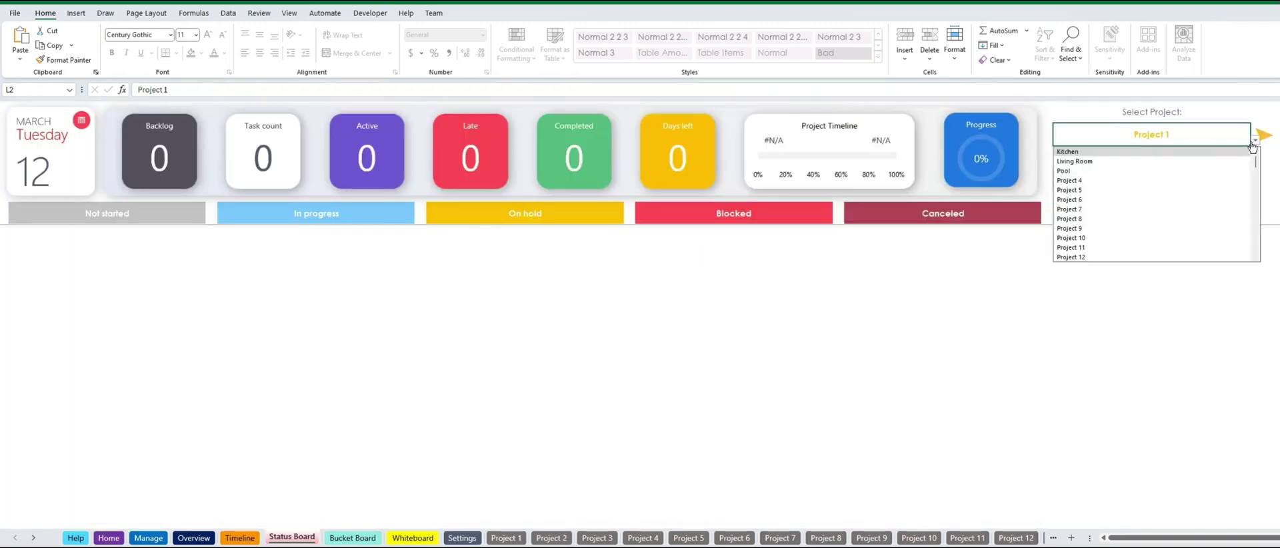
click(1103, 152)
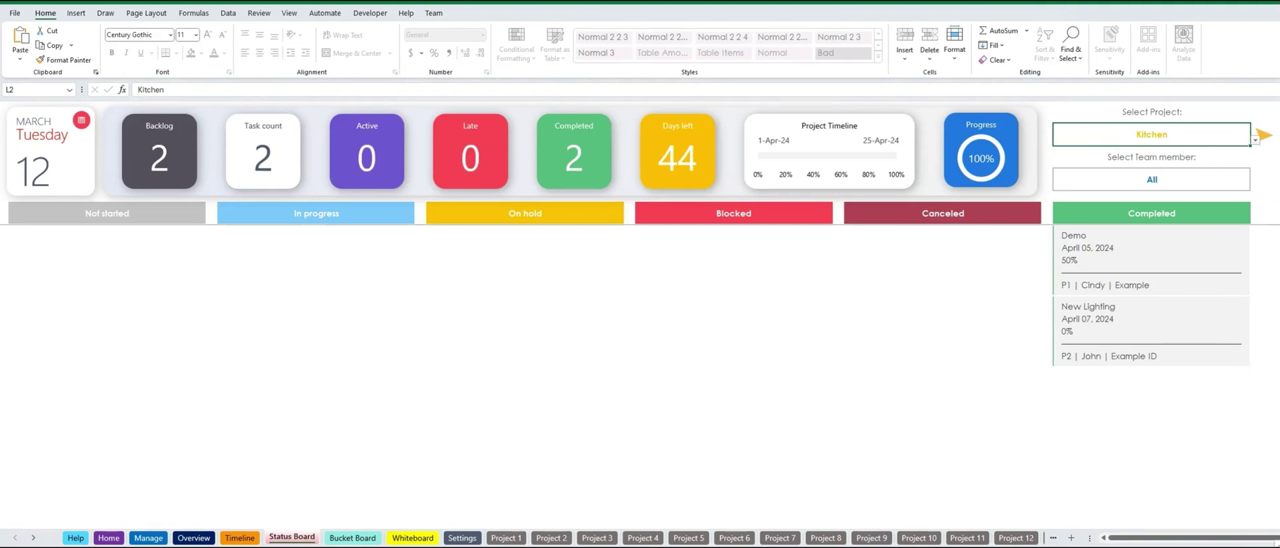
- Change the Demo task's status to In progress in the Kitchen task list and check it on the Status board
click(1264, 138)
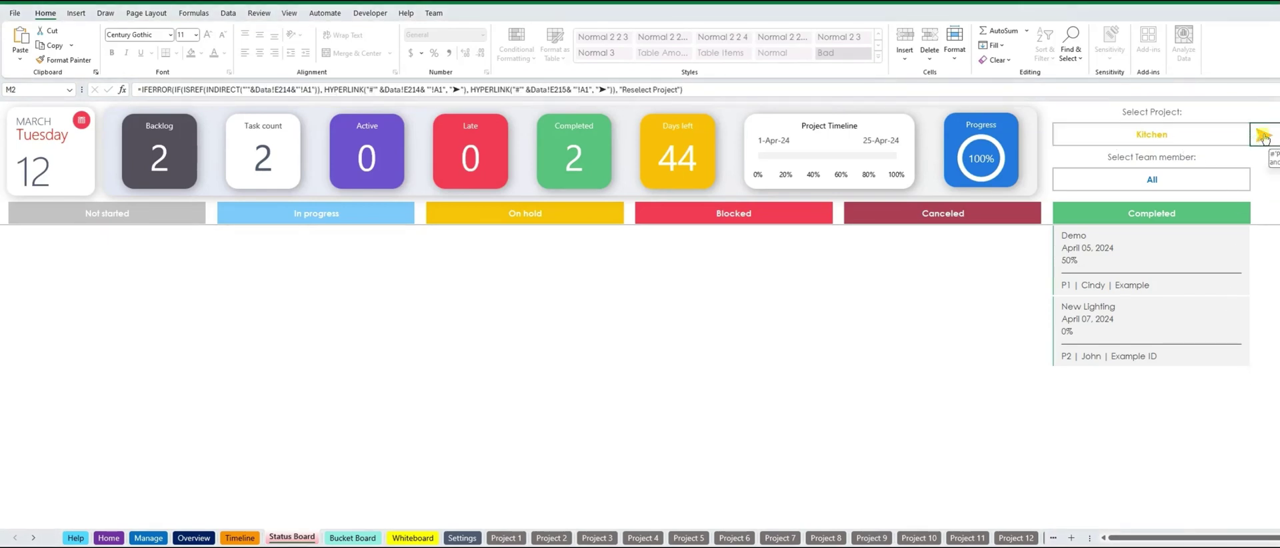
click(1264, 138)
click(259, 203)
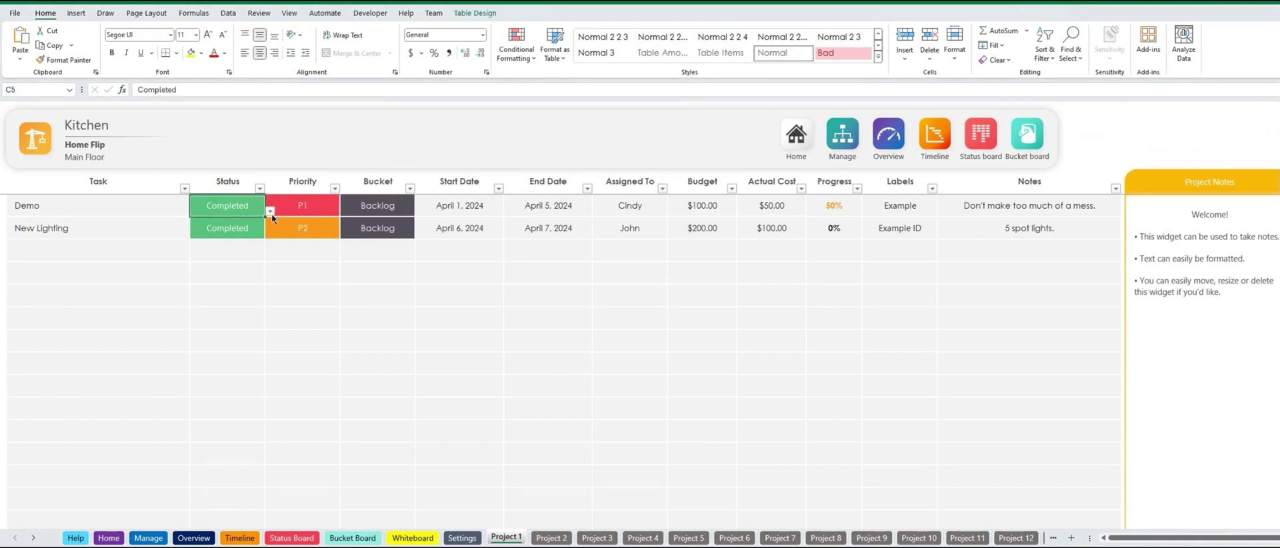
click(270, 211)
click(230, 232)
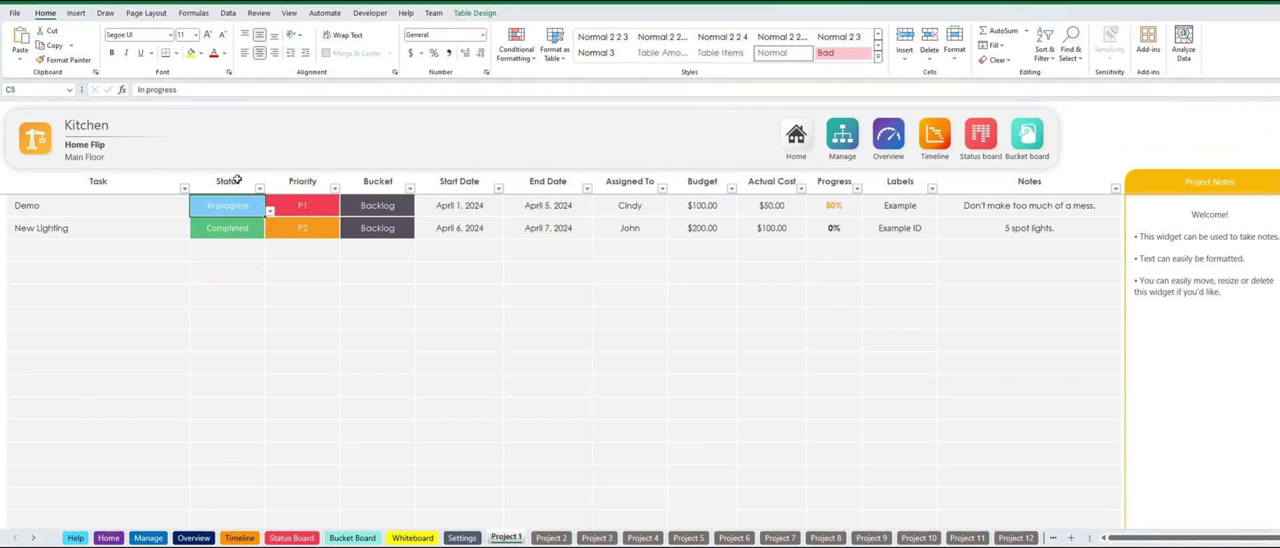
click(982, 131)
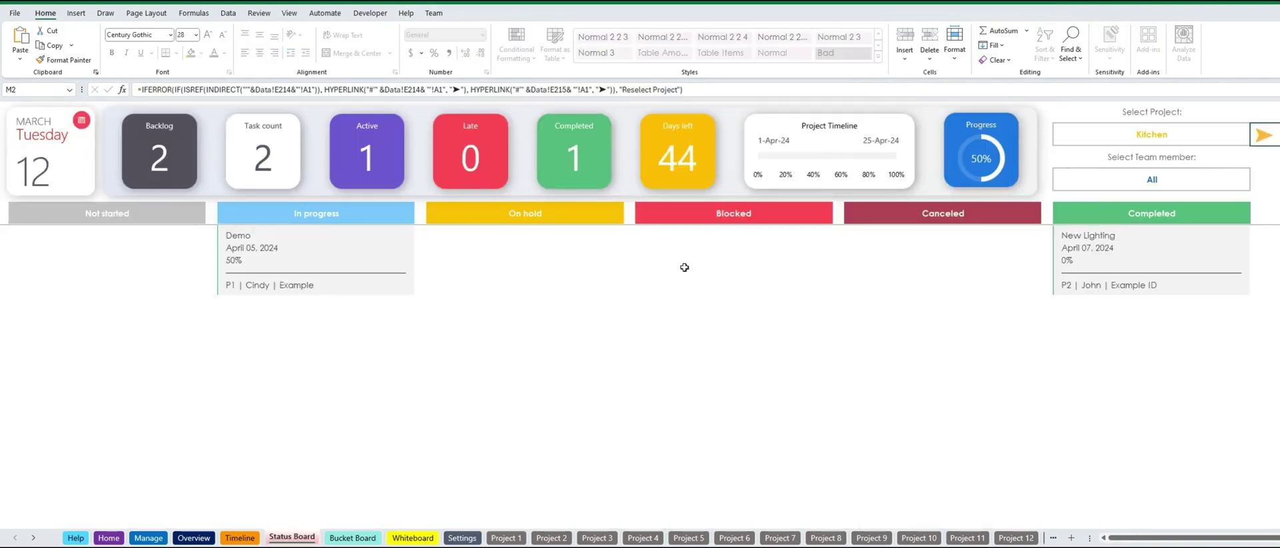
- Change the Demo task's status to Not started in the Kitchen task list and return to the Status board
click(1260, 140)
click(228, 211)
click(270, 212)
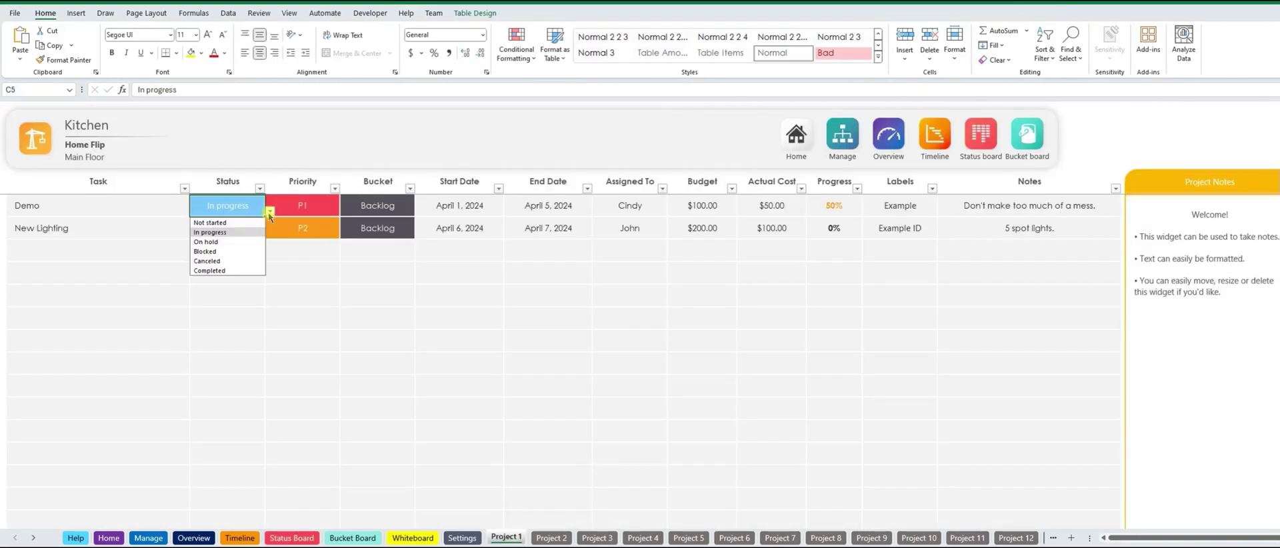
click(220, 223)
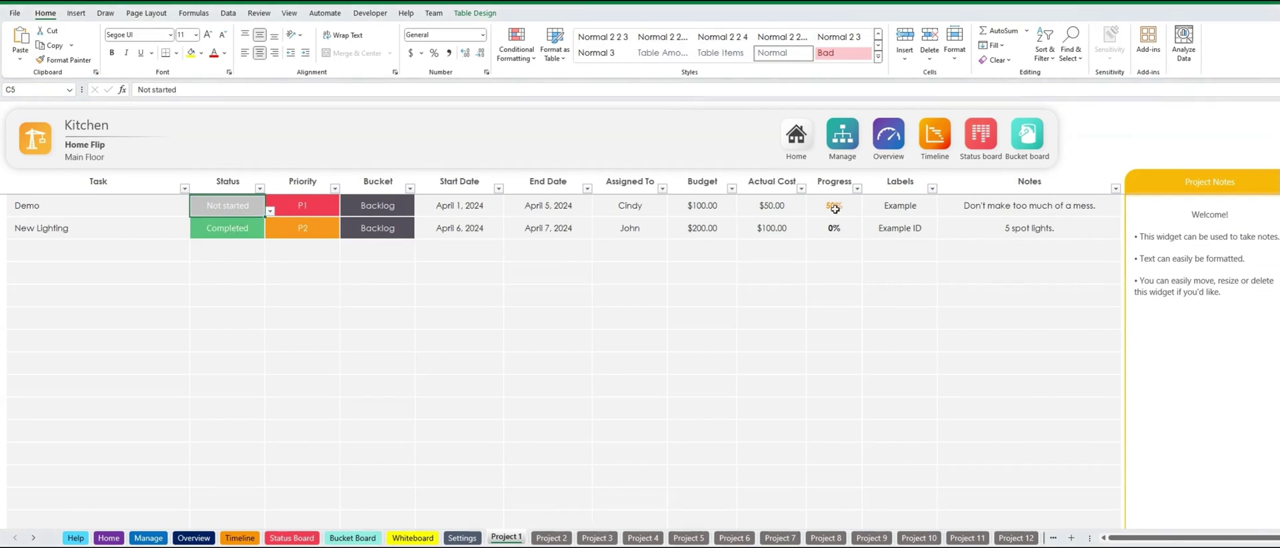
click(980, 140)
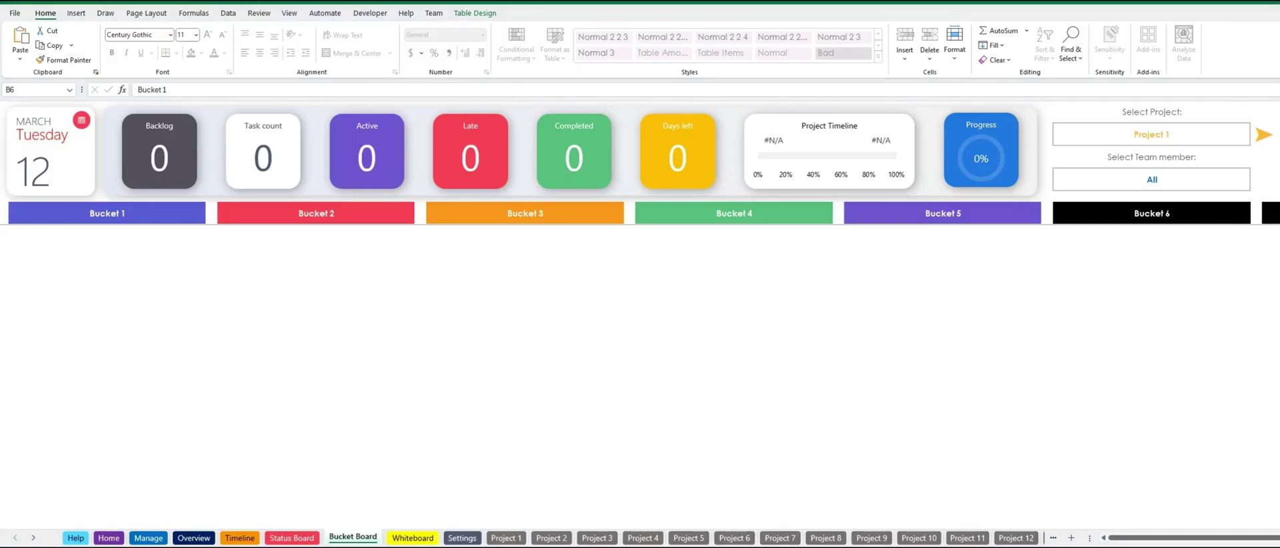
- Show the Kitchen project on the Bucket board
click(1163, 136)
click(1255, 140)
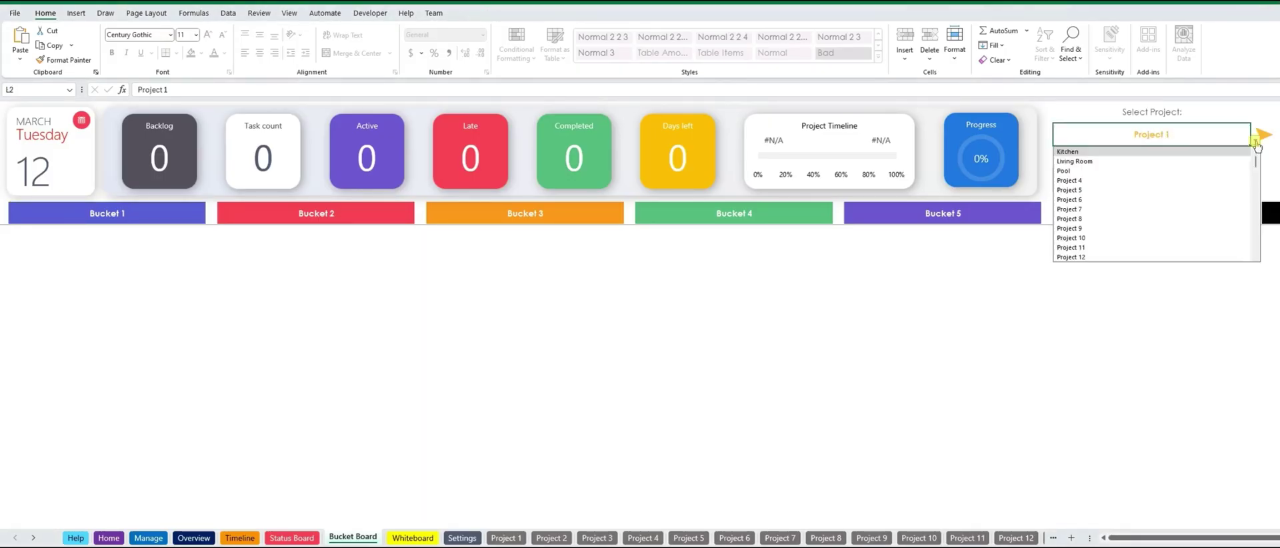
click(1067, 152)
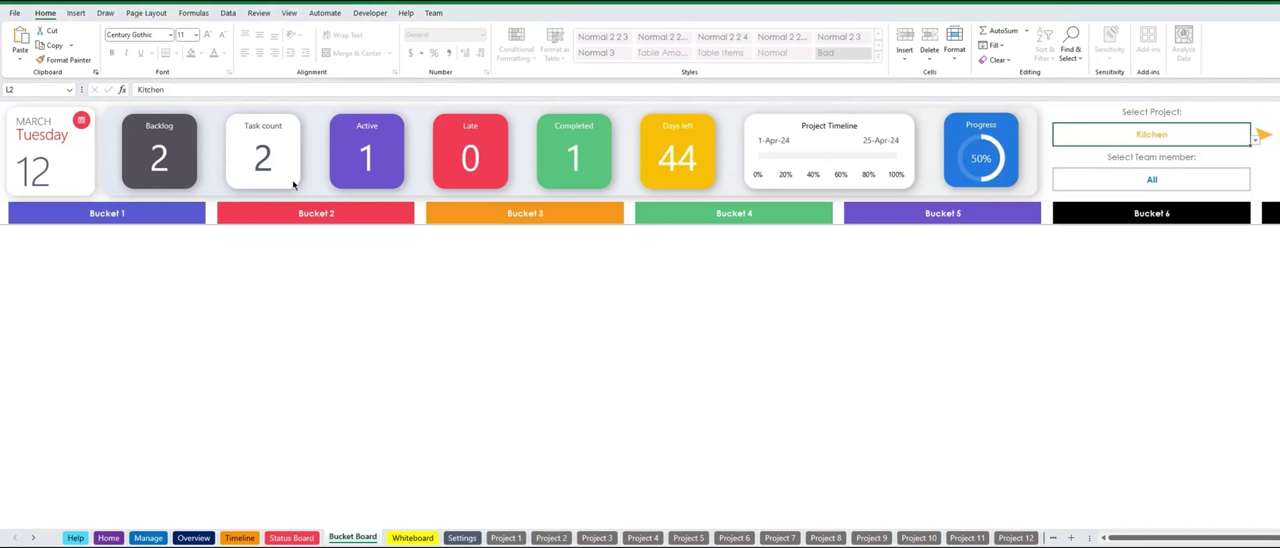
- Rename the first three bucket headings on the Bucket board to Design, Prep and Electrical
click(100, 220)
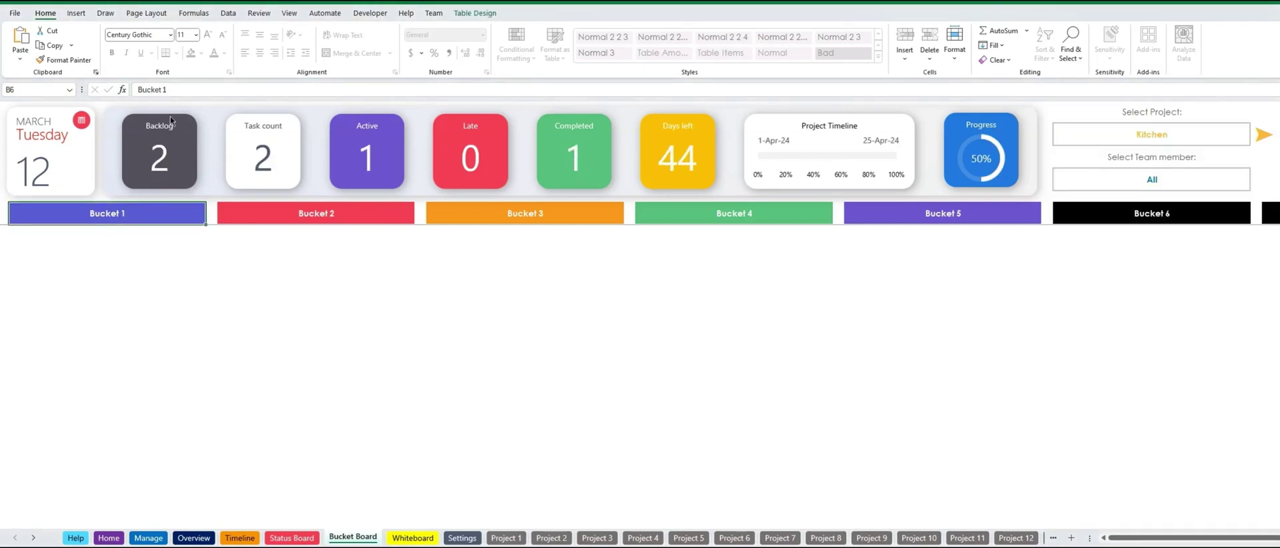
text(Design)
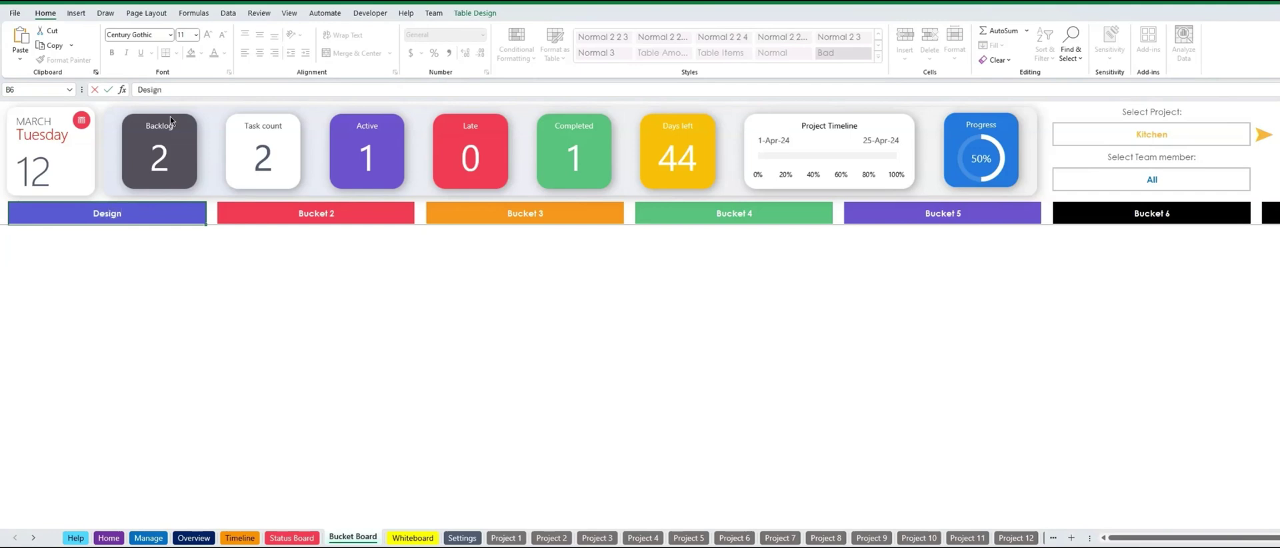
key(Tab)
click(341, 213)
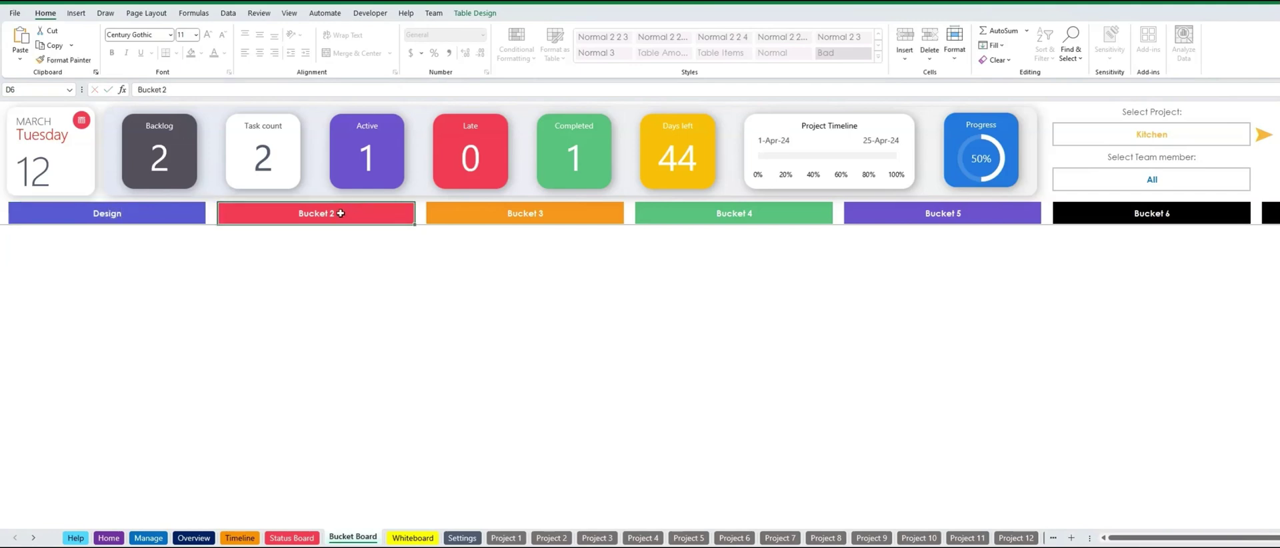
text(Prep)
key(Tab)
click(533, 213)
text(E)
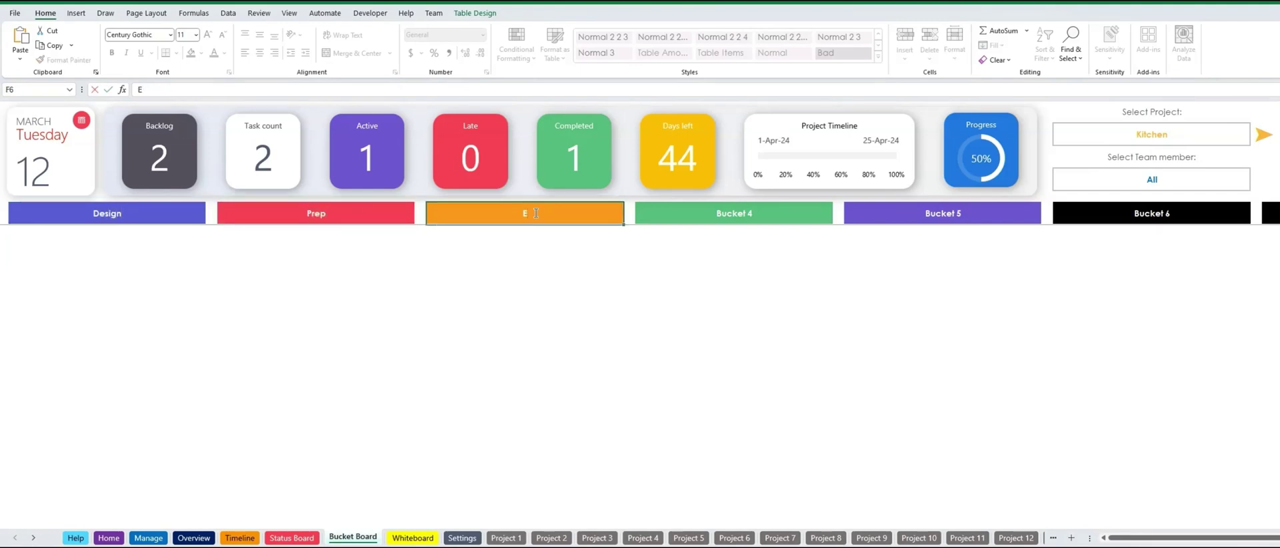
text(lectrical)
key(Tab)
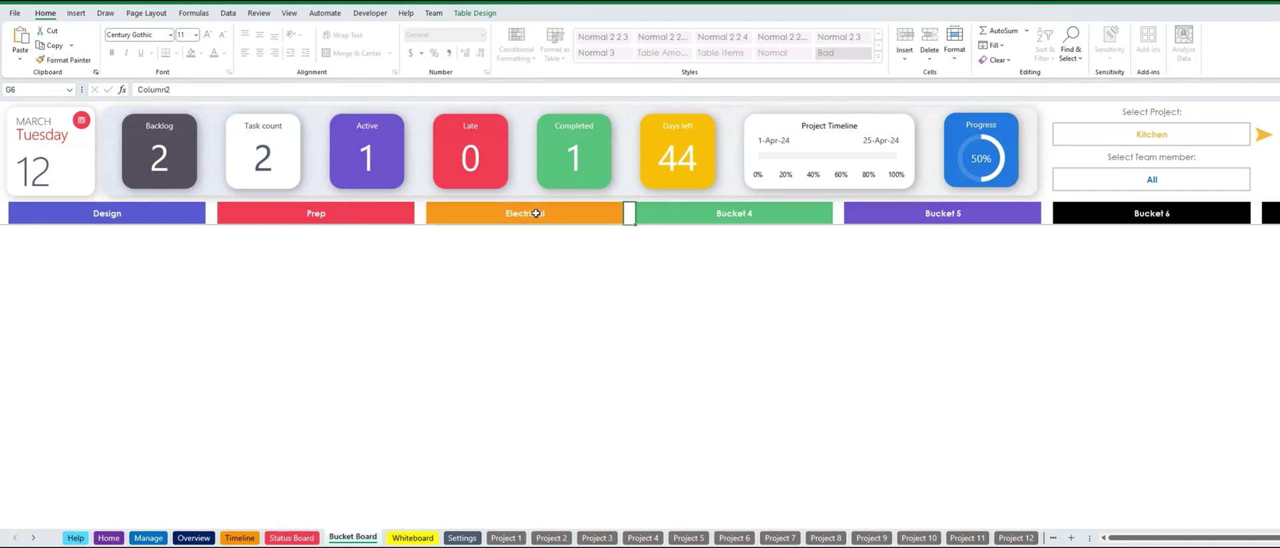
- In the Kitchen task list, assign Demo to the Prep bucket and New Lighting to Electrical, and return to the Bucket board
click(1264, 134)
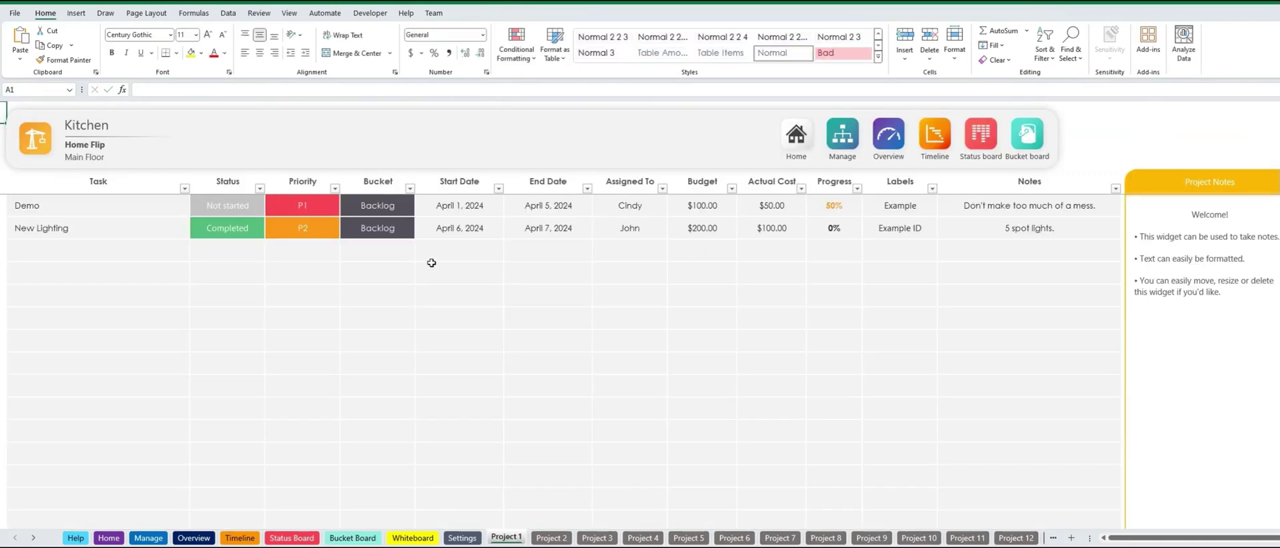
click(399, 208)
click(420, 211)
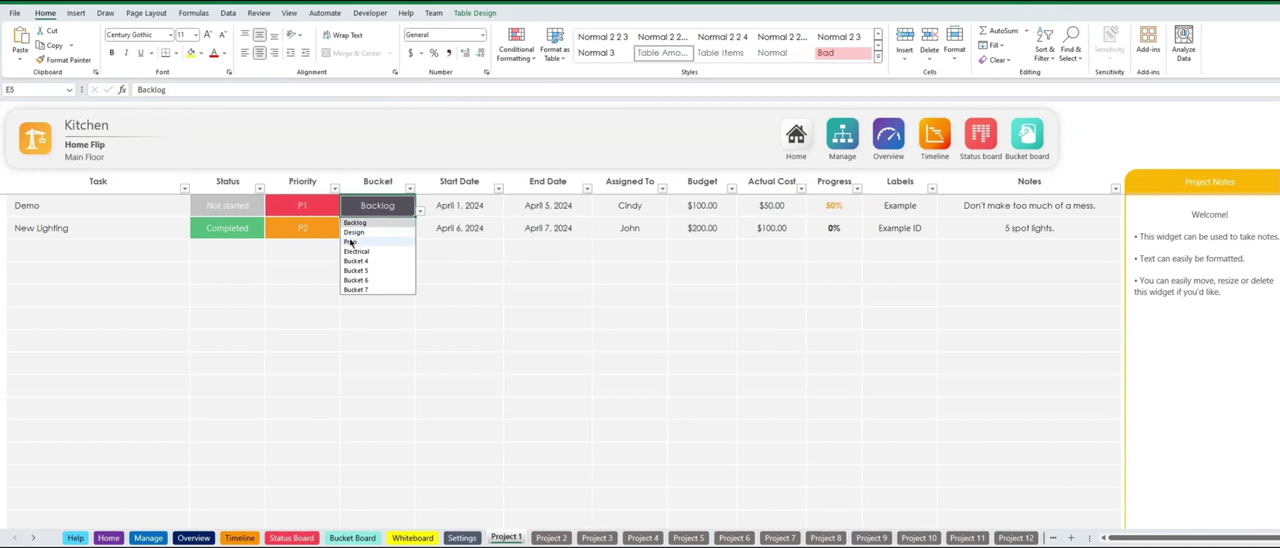
click(350, 242)
click(393, 230)
click(420, 233)
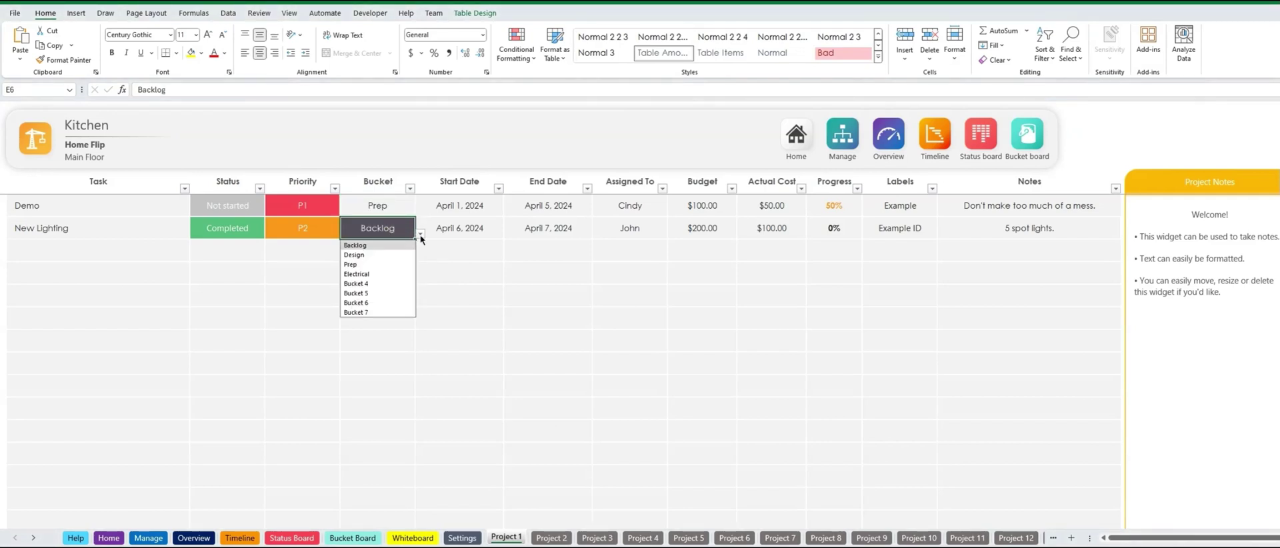
click(371, 273)
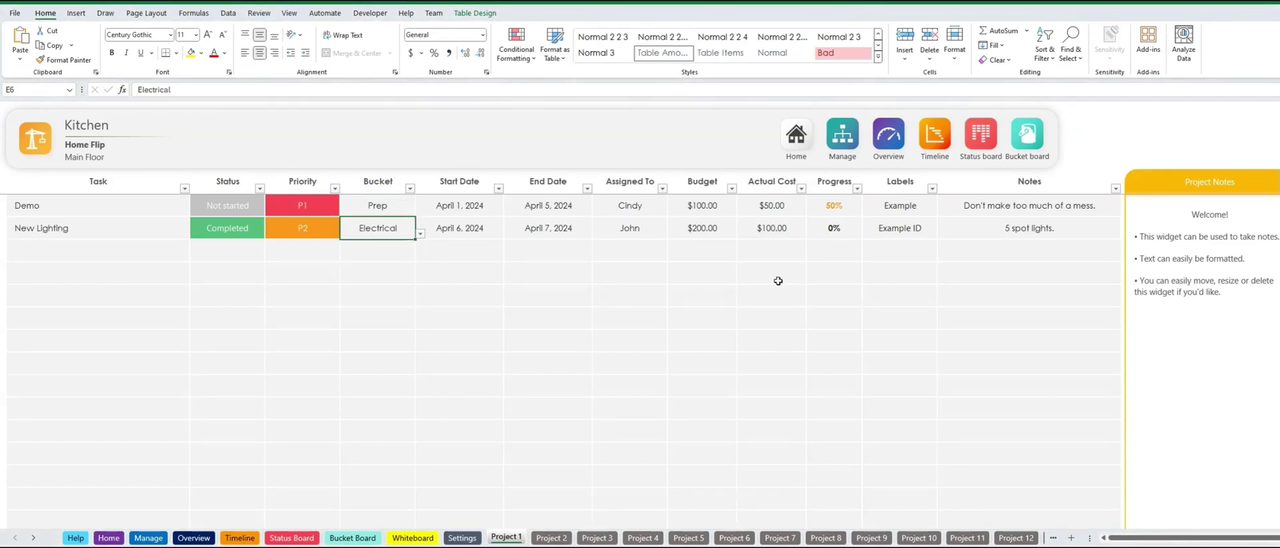
click(1028, 153)
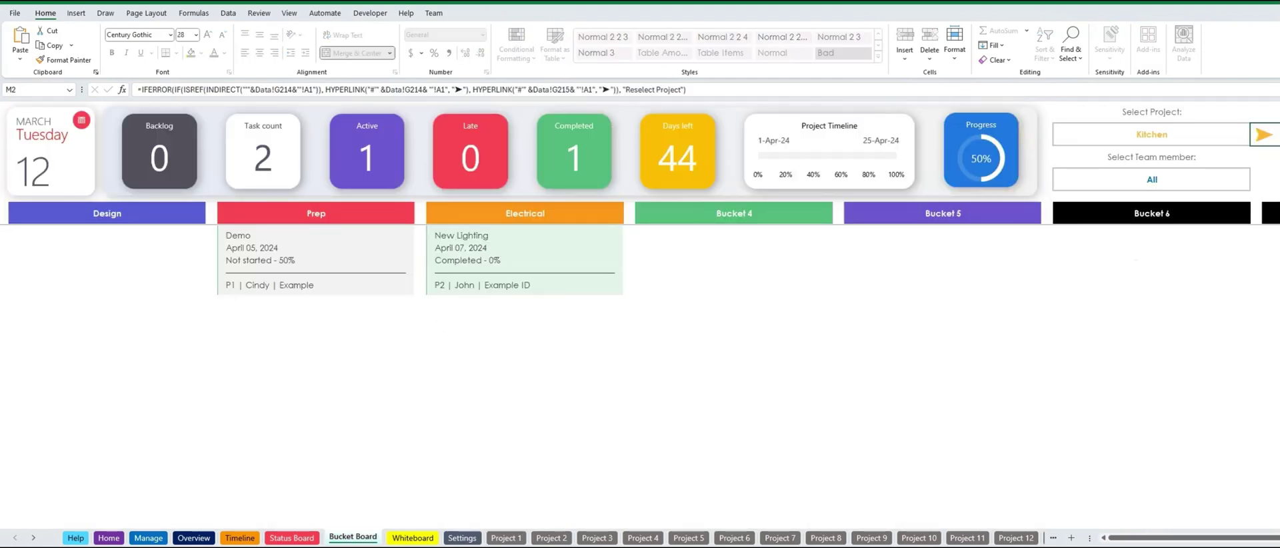
- Filter the Bucket board by each of the two assigned team members in turn, and set the team member filter back to All
click(1240, 186)
click(1256, 185)
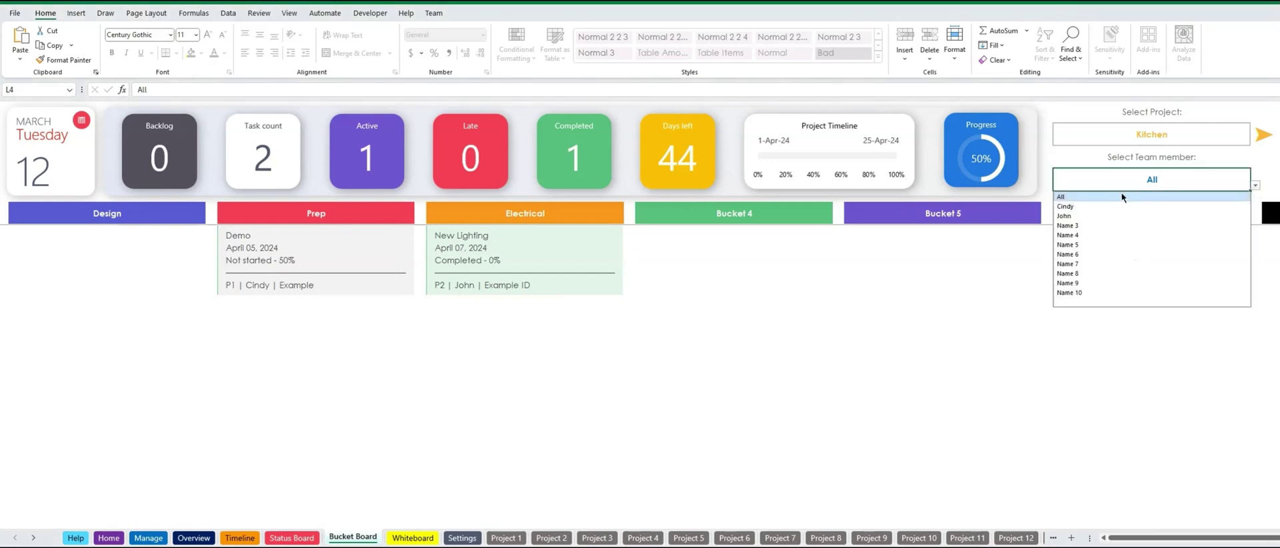
click(1080, 207)
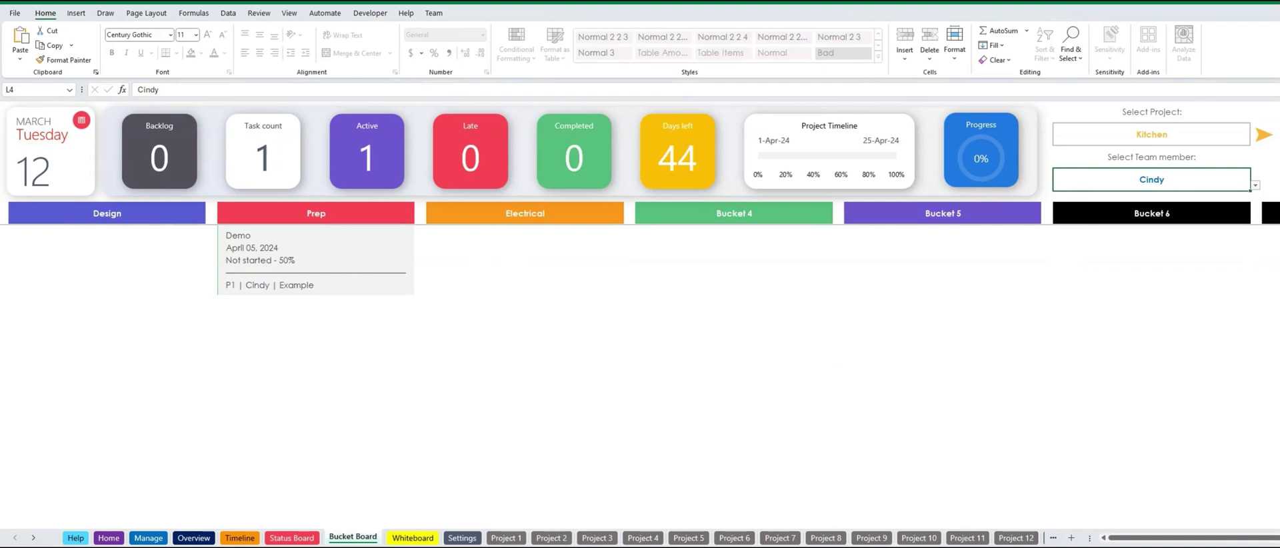
click(1255, 185)
click(1091, 216)
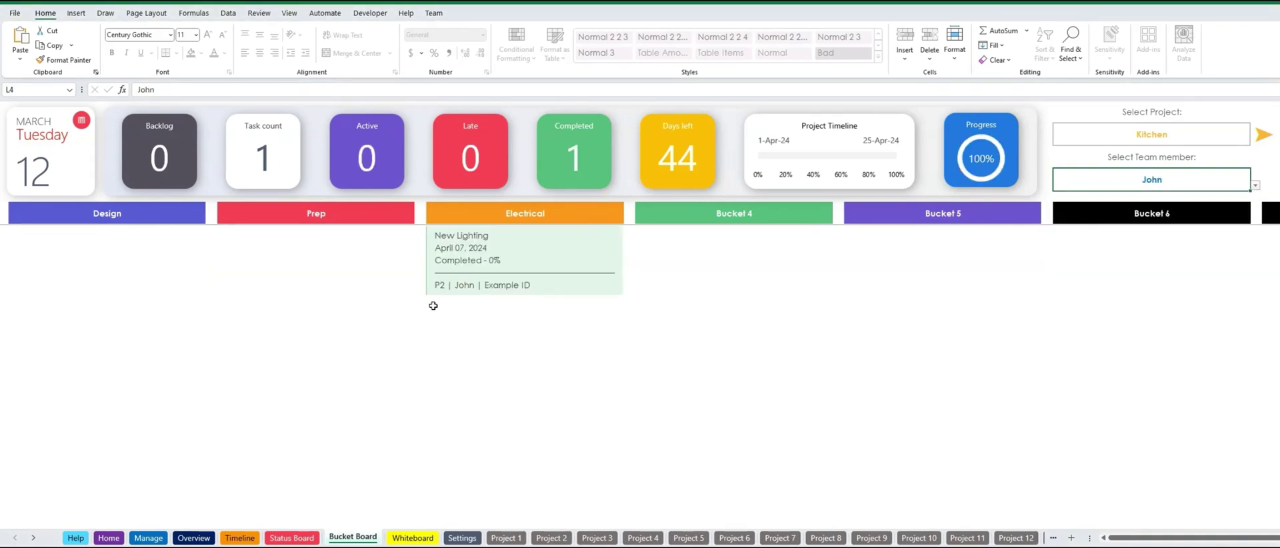
click(1255, 185)
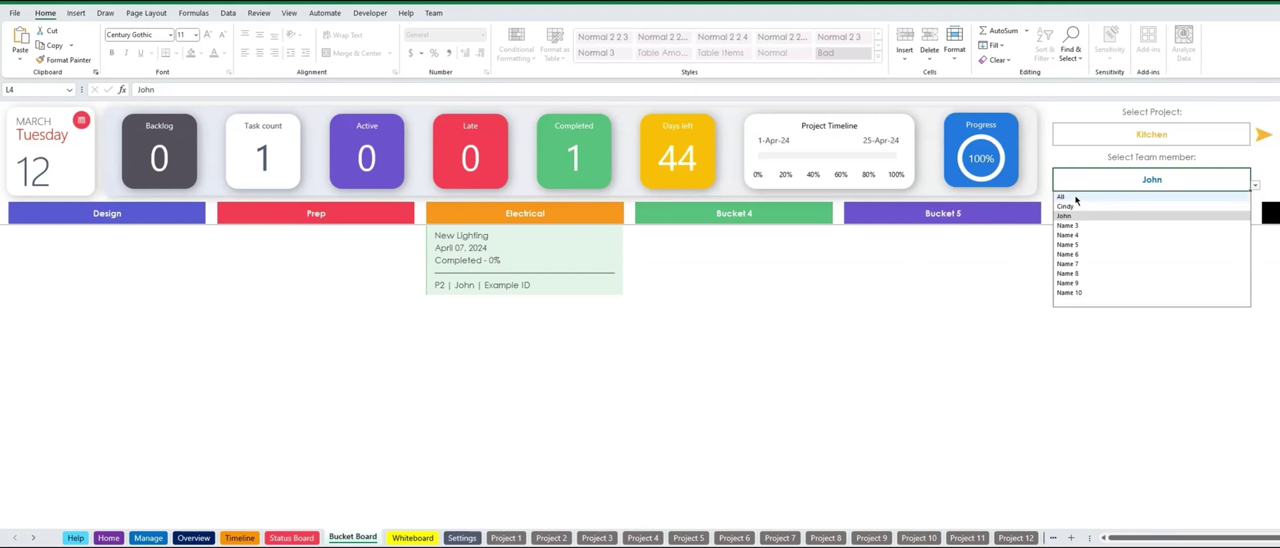
click(1074, 195)
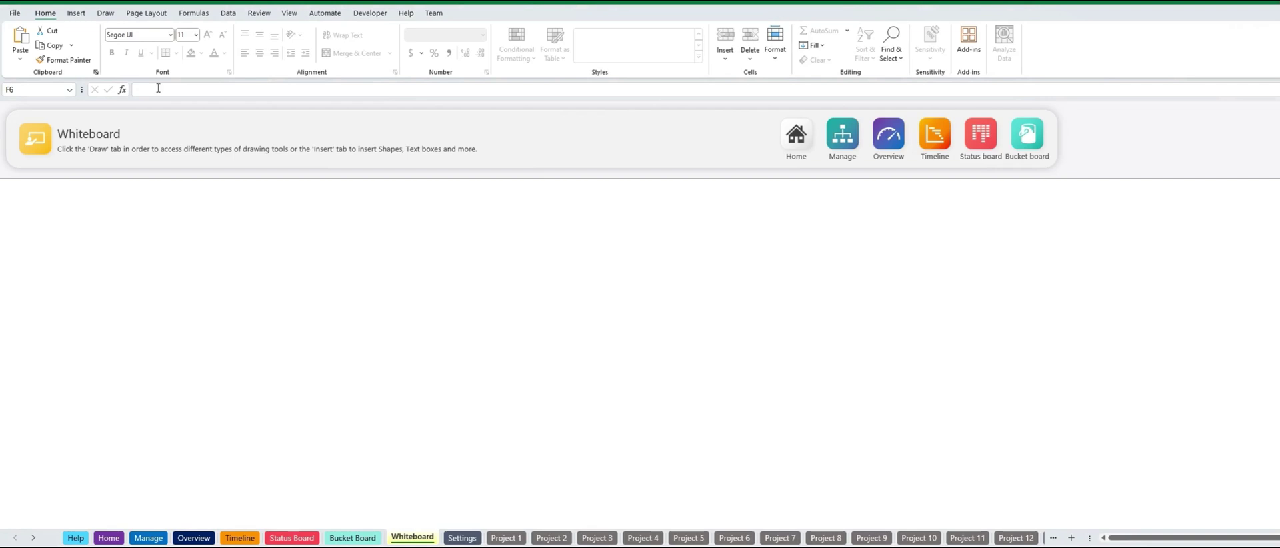
- Draw a rectangle about 1.69" high and 2.5" wide on the Whiteboard and give it the black shape style
click(76, 14)
click(164, 52)
click(165, 163)
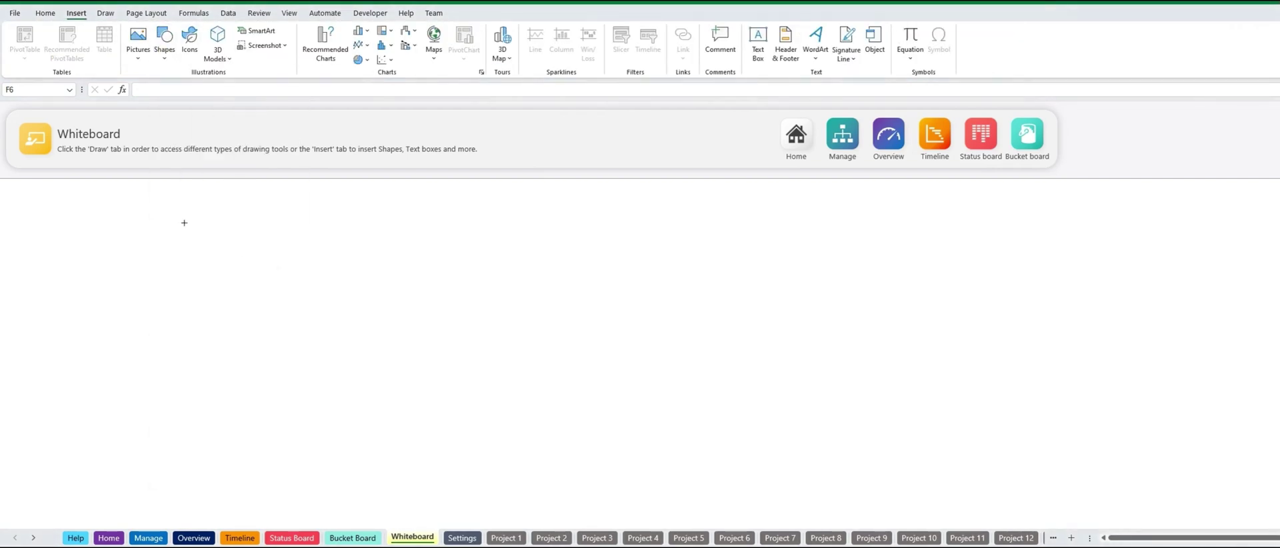
drag(182, 220, 319, 312)
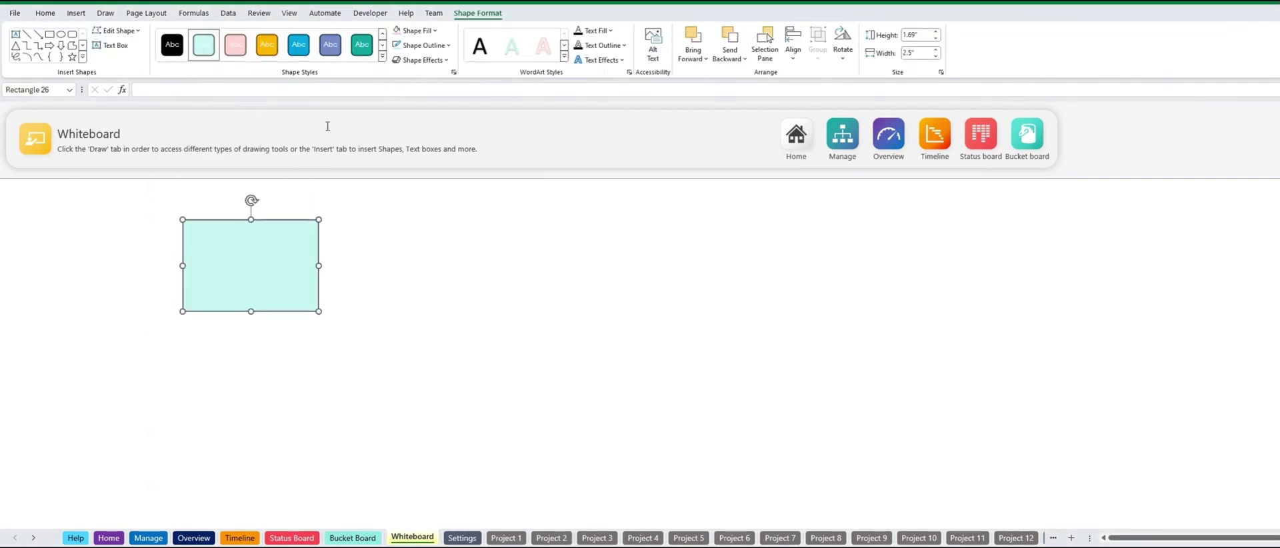
click(172, 44)
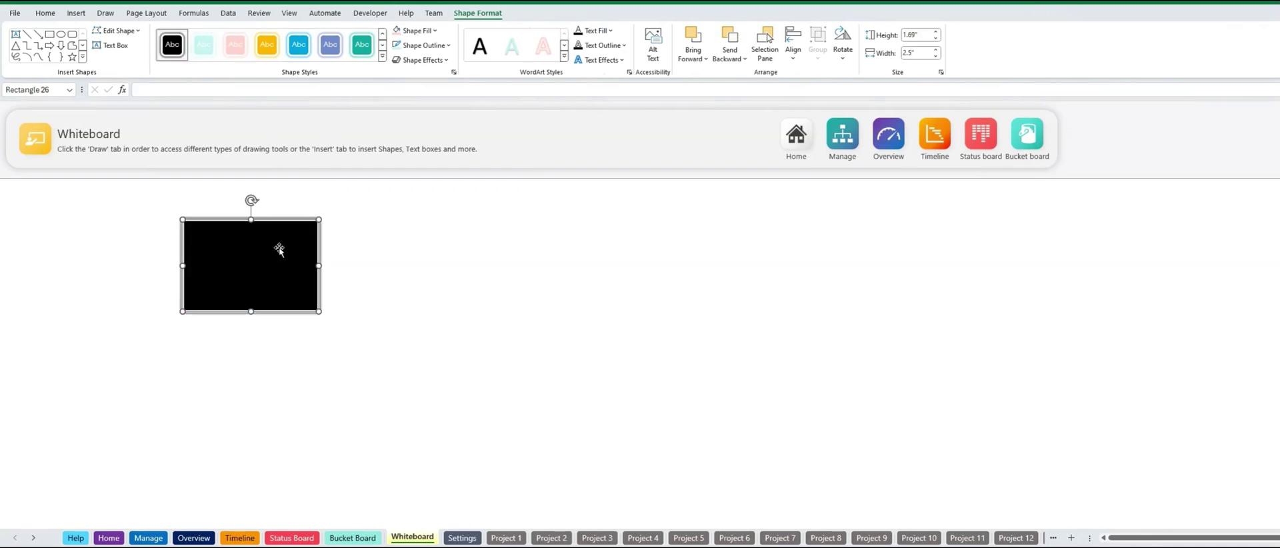
- Label the black rectangle "House Flip" with text centred both ways, and move it up and left while making it smaller
click(279, 242)
text(House Flip)
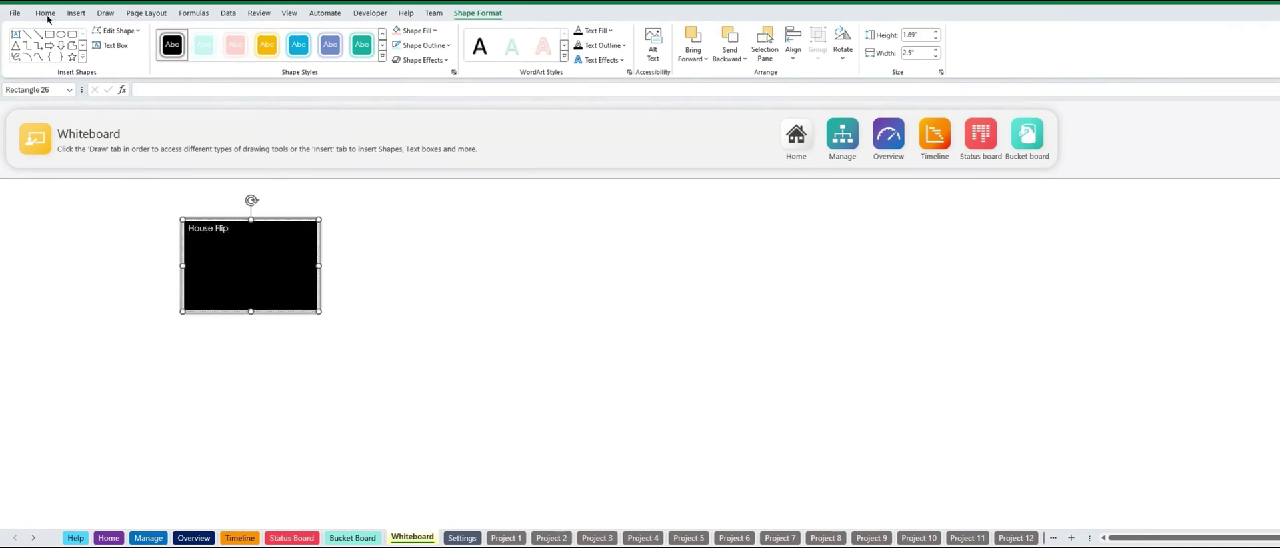
click(46, 13)
click(260, 34)
click(260, 53)
drag(277, 257, 218, 244)
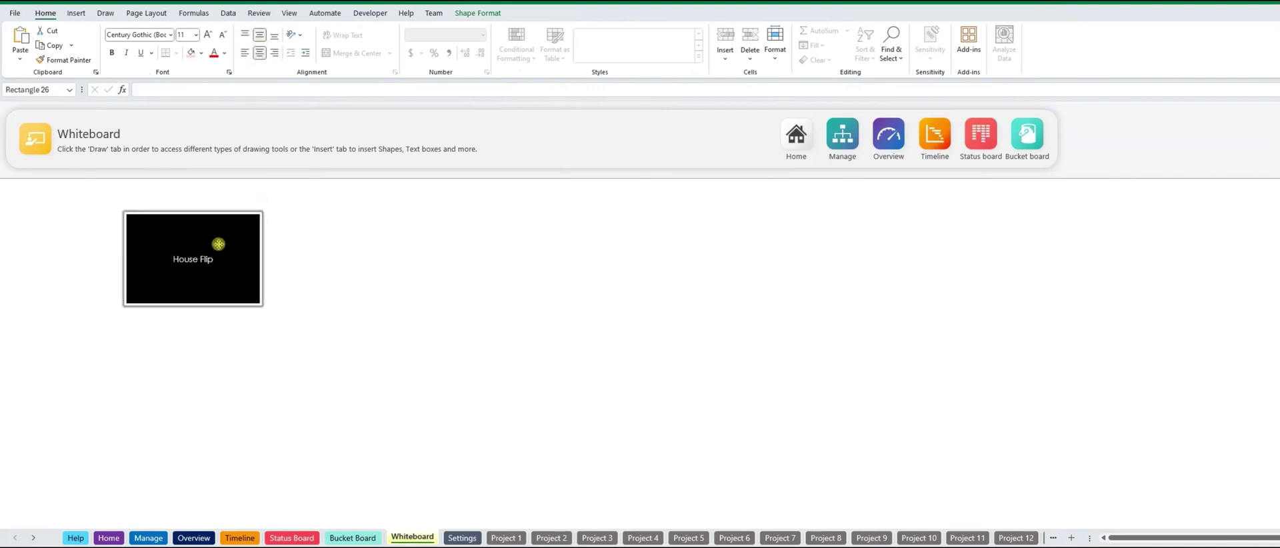
drag(262, 305, 236, 269)
- Draw an elbow arrow connector about 1.4" high and 2.88" wide from the House Flip box's right edge down to the right
click(75, 14)
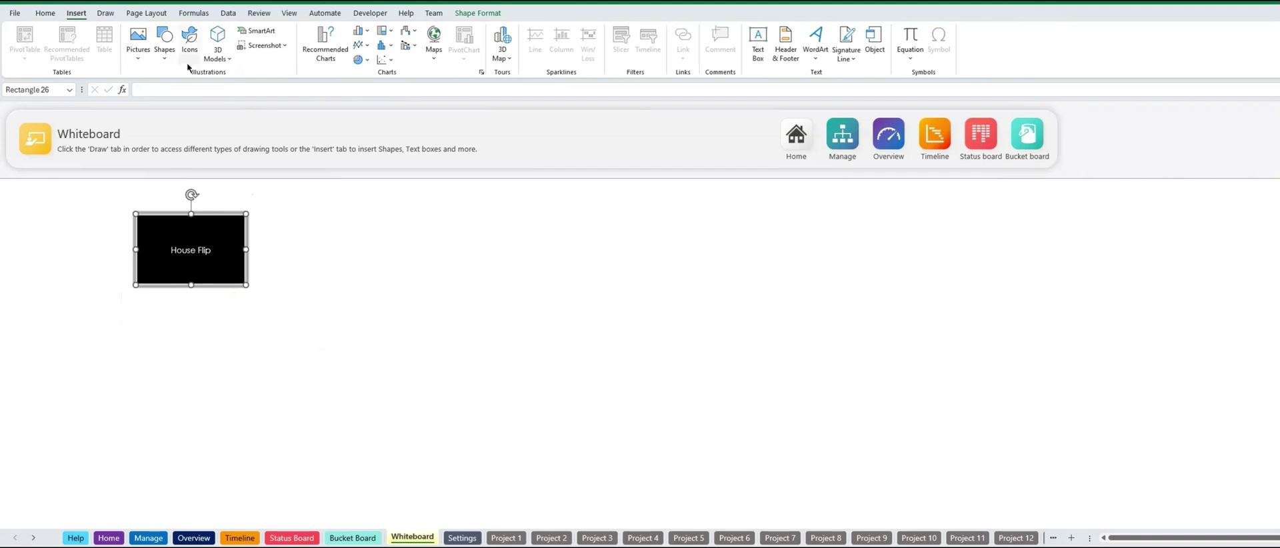
click(163, 61)
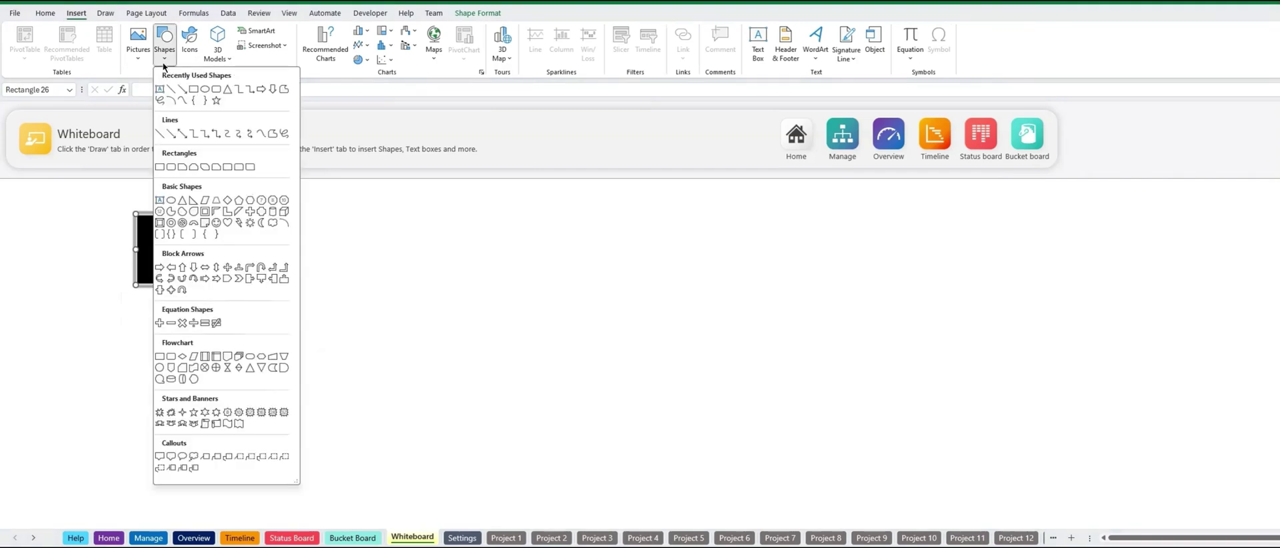
click(205, 134)
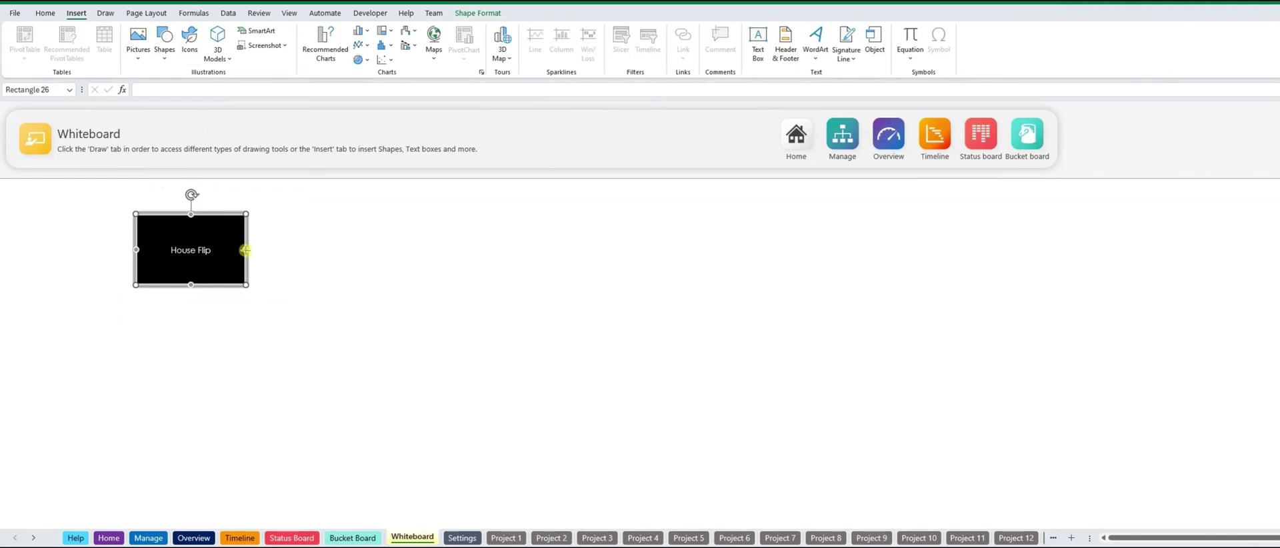
mouse_move(246, 250)
mouse_down()
mouse_move(309, 309)
mouse_move(400, 325)
mouse_up()
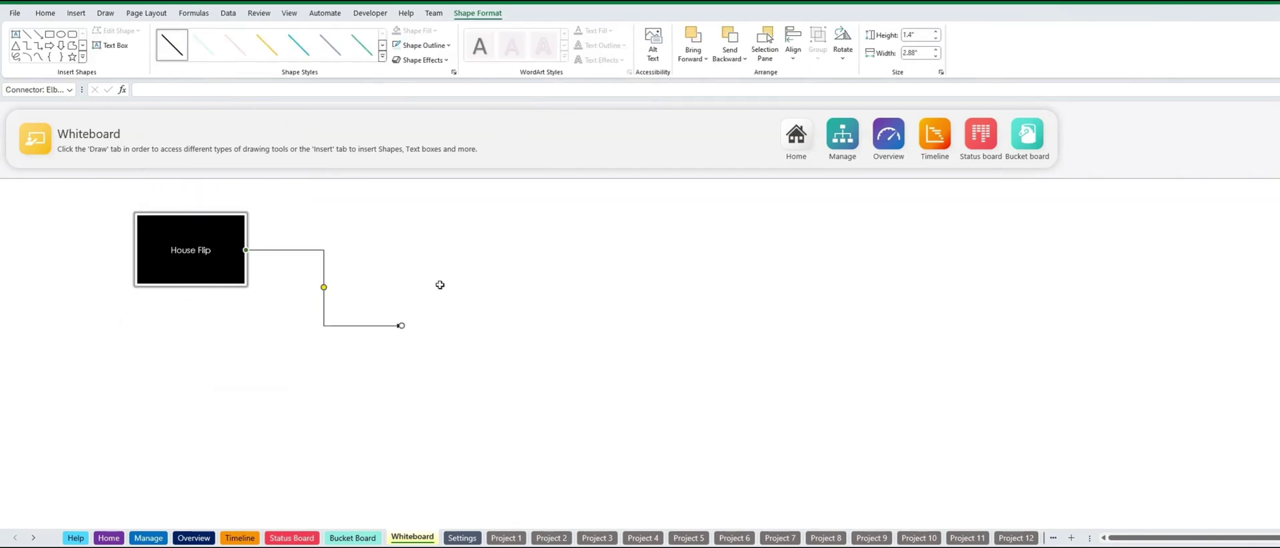
click(440, 284)
- Draw a second rectangle about 1.62" high and 2.73" wide beside the arrowhead and give it the periwinkle blue shape style
click(75, 15)
click(164, 40)
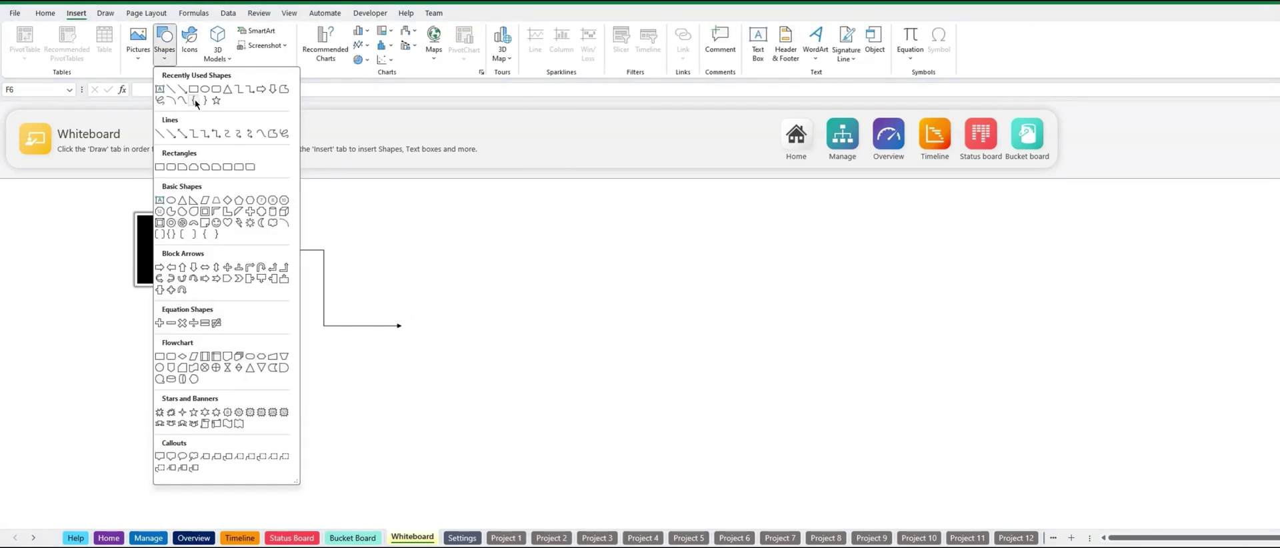
click(195, 99)
drag(417, 295, 565, 382)
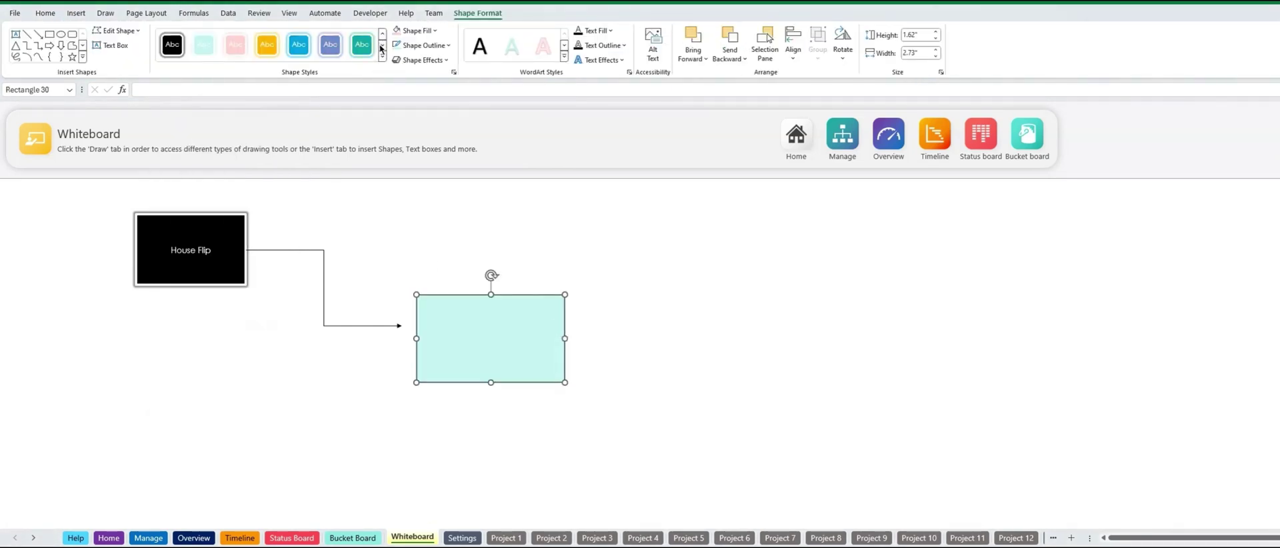
click(331, 44)
click(580, 410)
- Move the blue rectangle up level with the arrowhead and attach the connector's end to the rectangle's left edge
drag(489, 314, 492, 301)
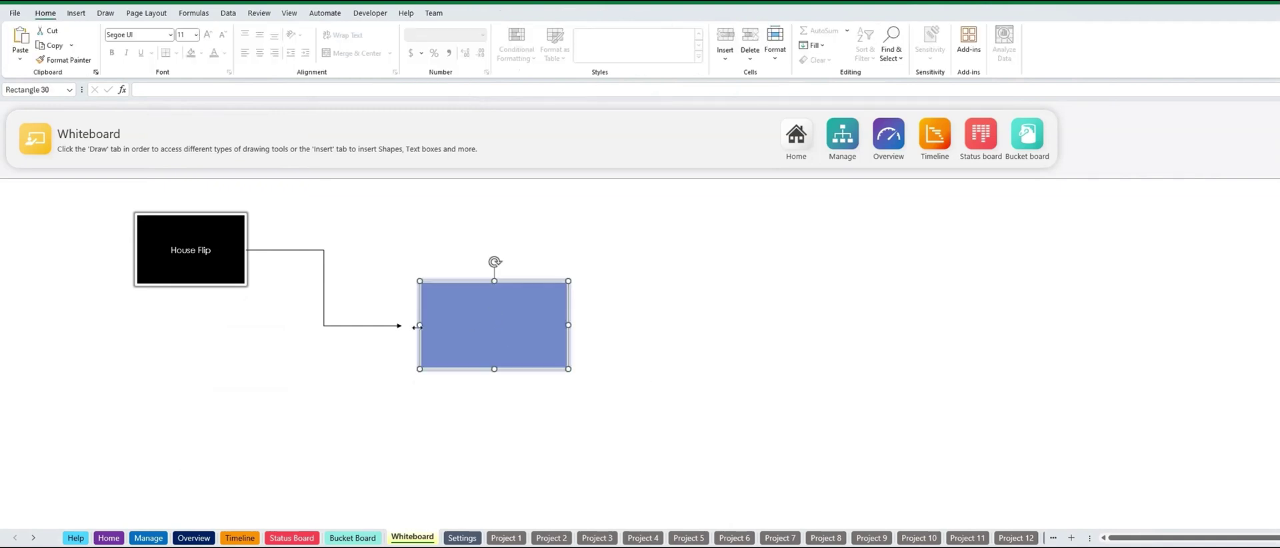
click(401, 326)
drag(400, 325, 419, 326)
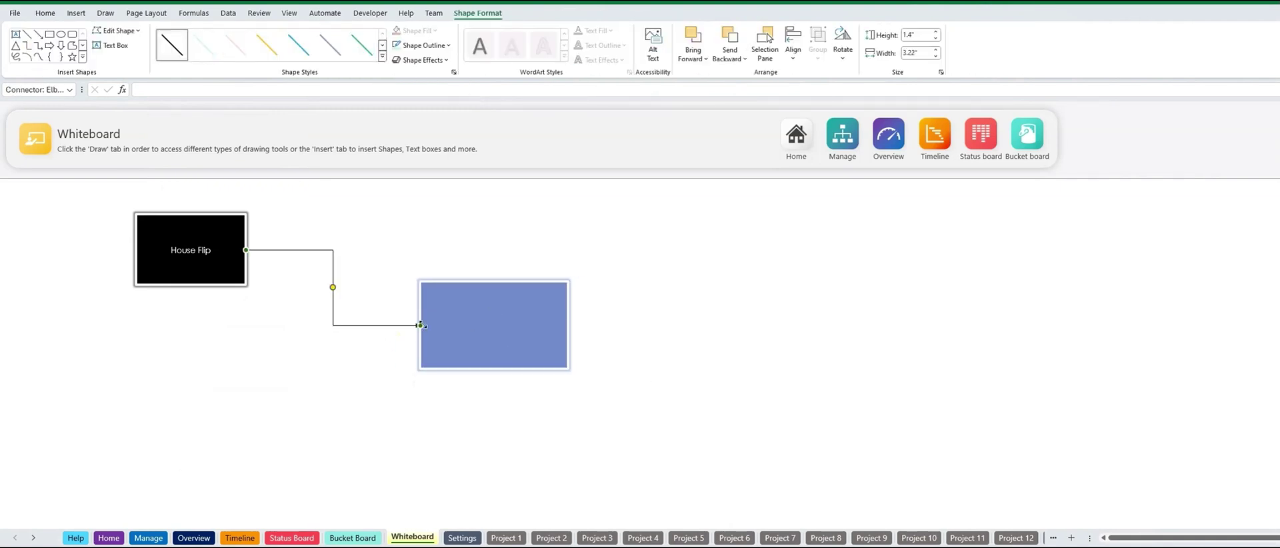
click(515, 437)
- Enter "Here is some information about our House Flip Project." in the blue box, centre it both ways, and move the box down and left
click(487, 331)
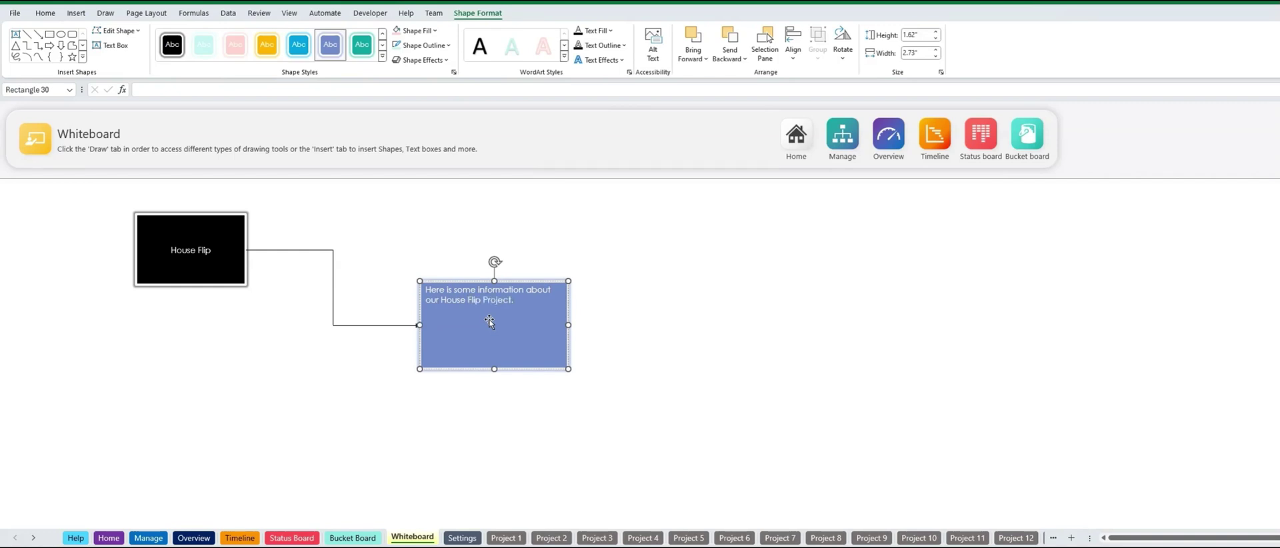
click(46, 13)
click(259, 34)
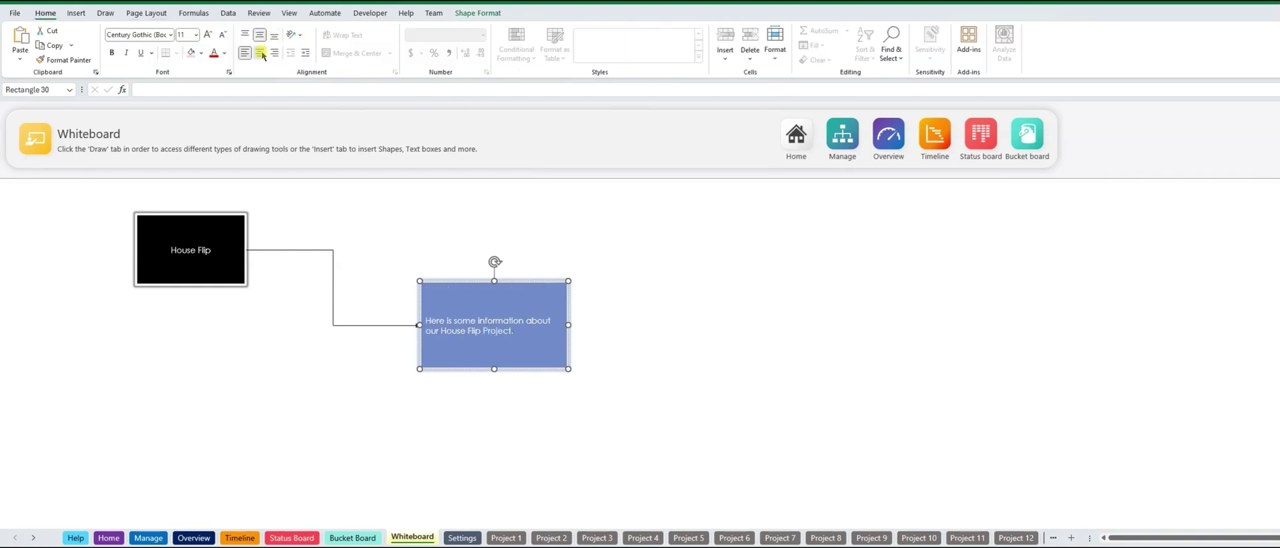
click(260, 52)
click(734, 406)
click(478, 355)
drag(479, 355, 425, 376)
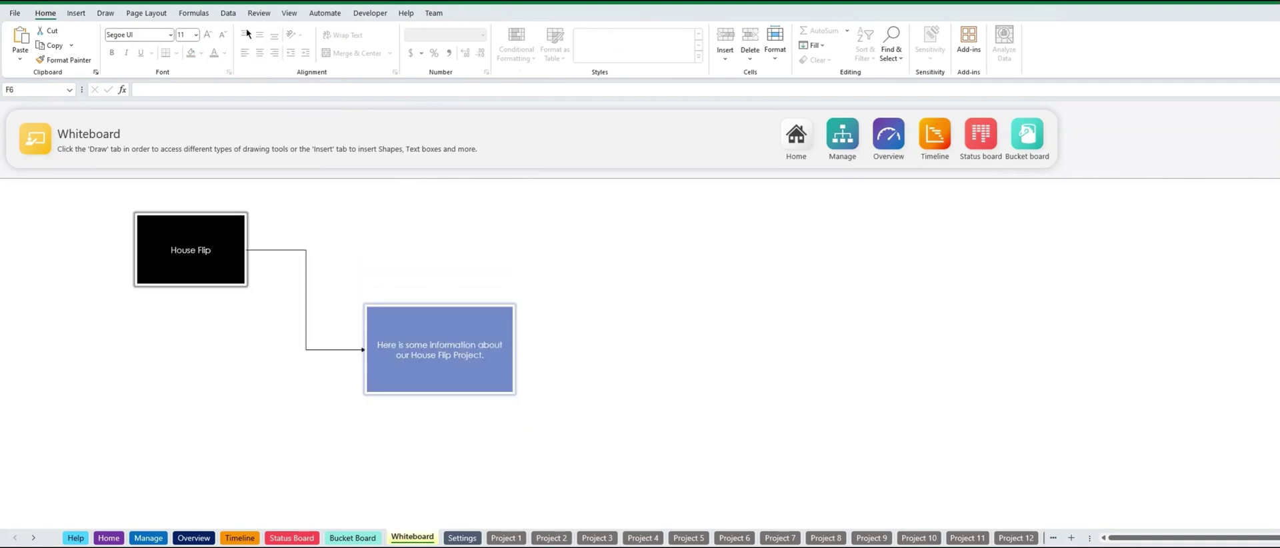
- Draw freehand check marks to the right of the blue box with the red pen, the yellow highlighter and the black pen
click(106, 13)
click(130, 40)
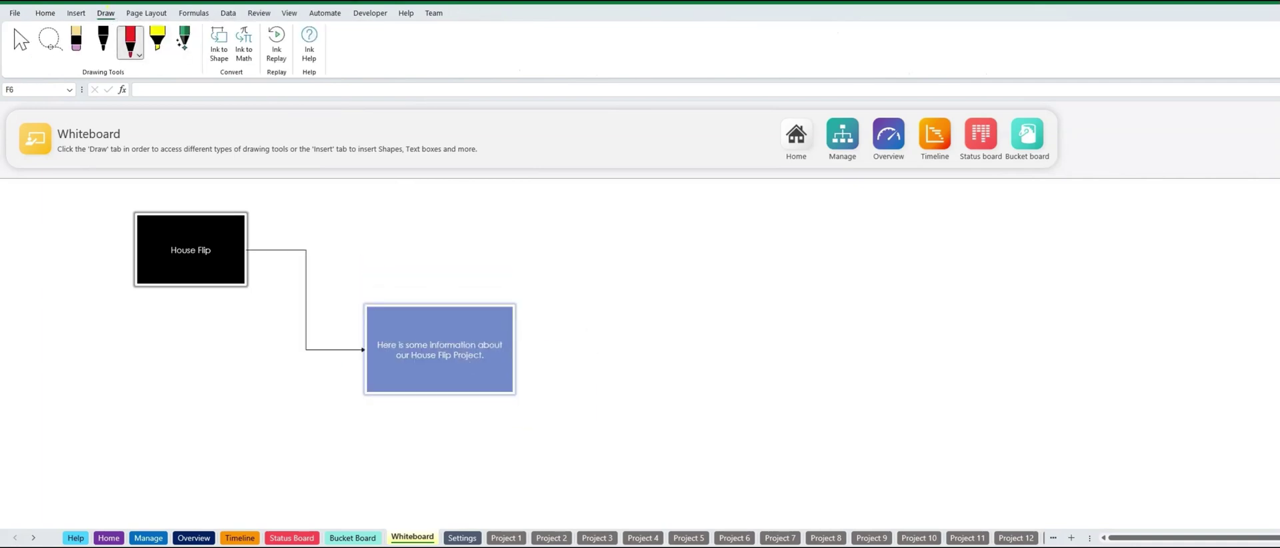
mouse_move(551, 347)
mouse_down()
mouse_move(585, 307)
mouse_move(614, 357)
mouse_move(685, 275)
mouse_up()
click(157, 40)
click(103, 40)
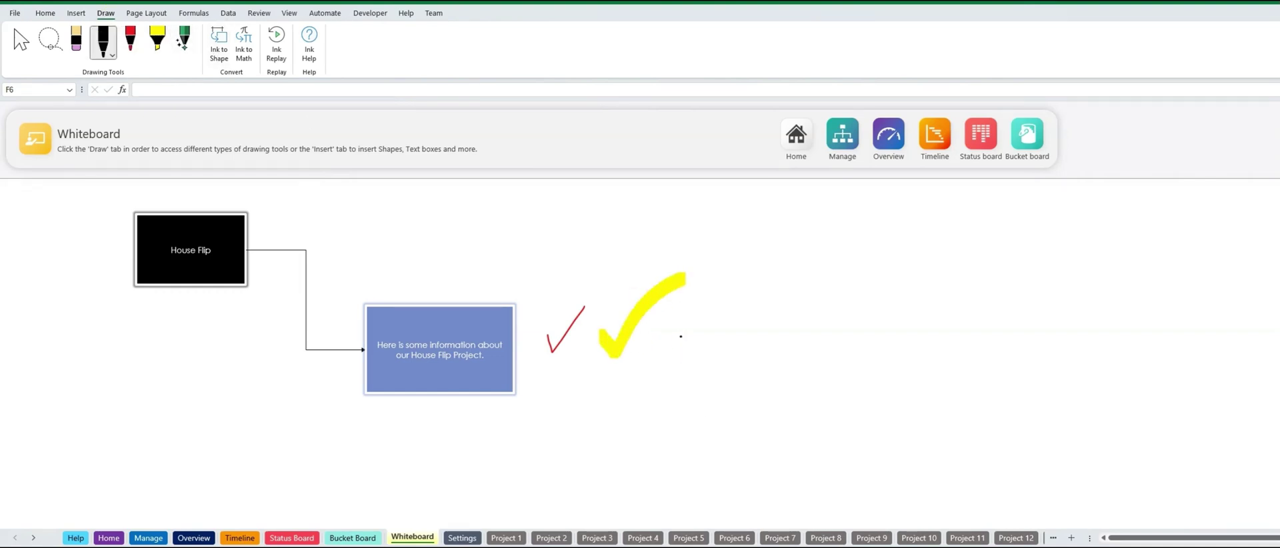
drag(681, 337, 790, 216)
- Erase the black, yellow and red check marks from the Whiteboard
click(76, 40)
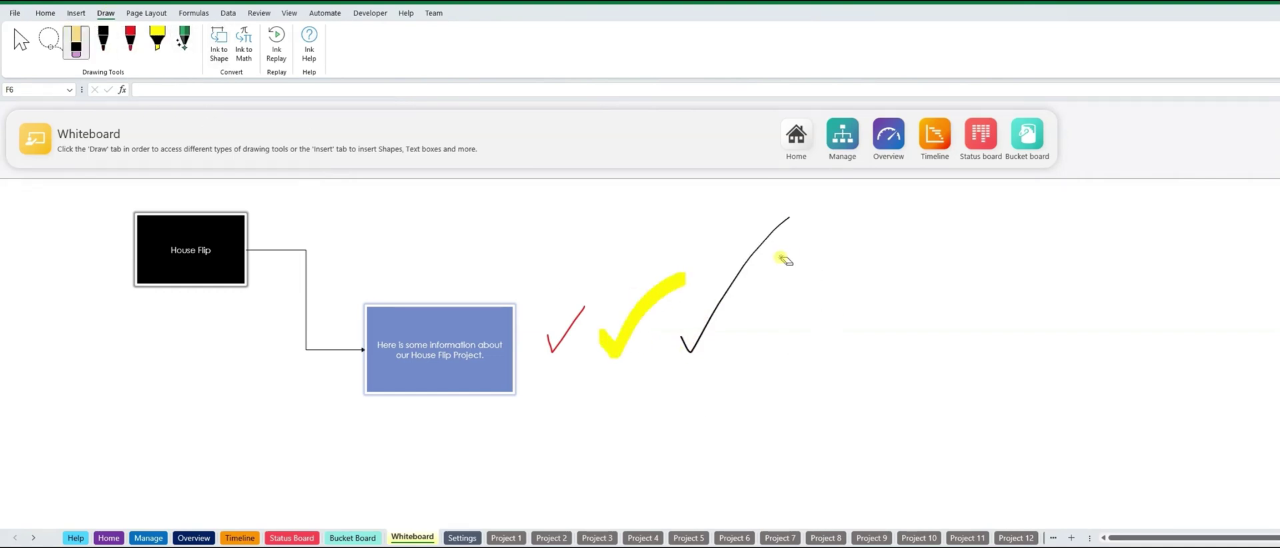
drag(778, 257, 655, 298)
drag(572, 328, 550, 336)
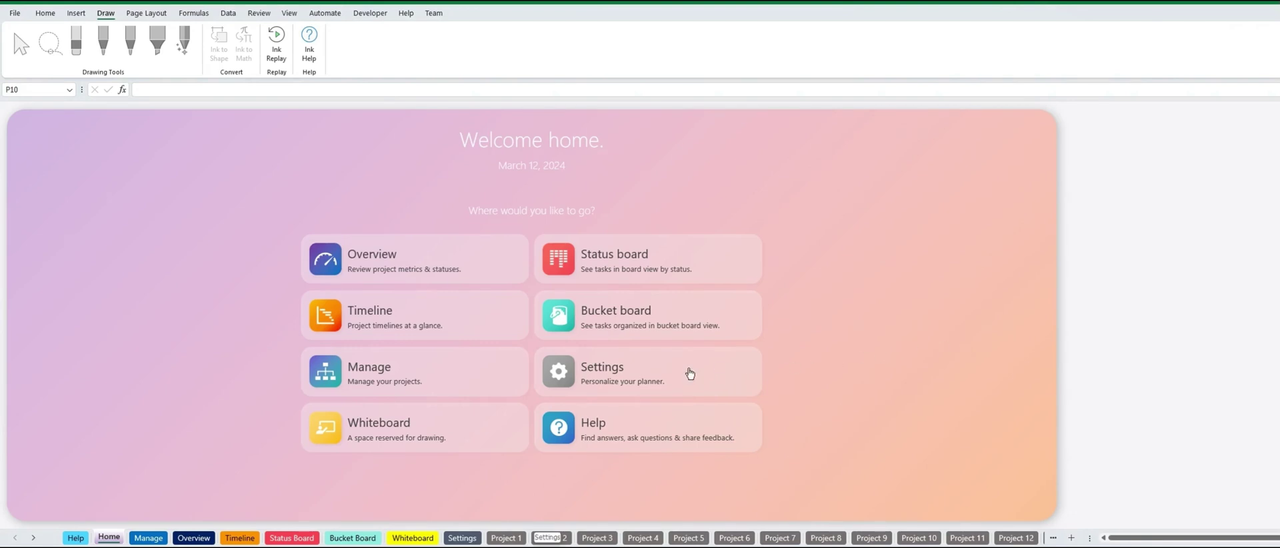
- In the planner's Settings, rename the Completed status to Done and the P1 priority to High
click(687, 372)
click(284, 400)
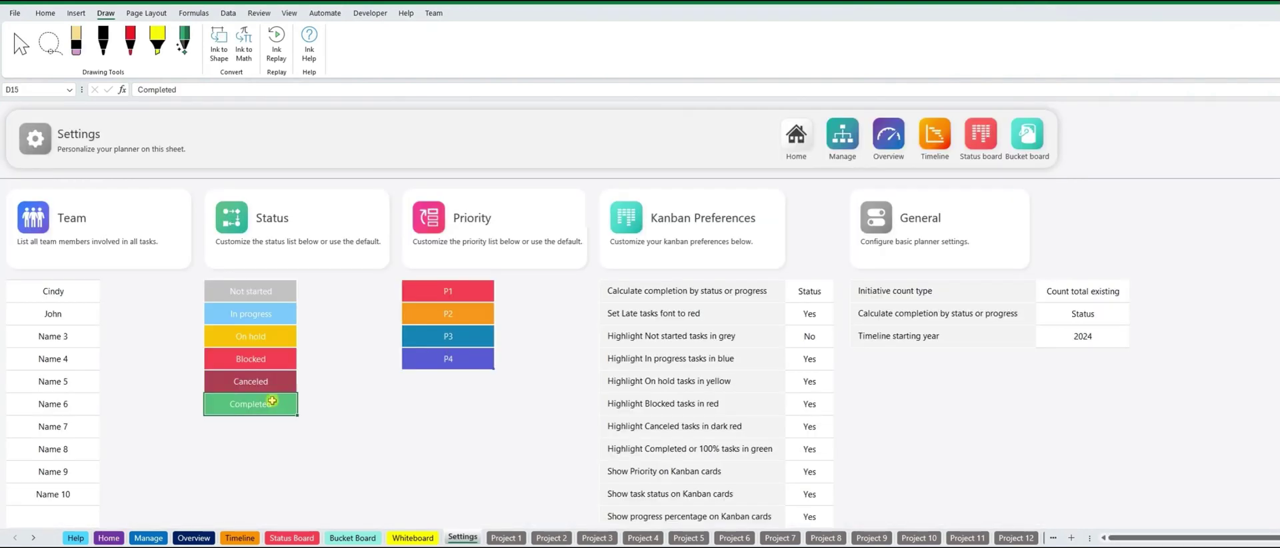
text(Done)
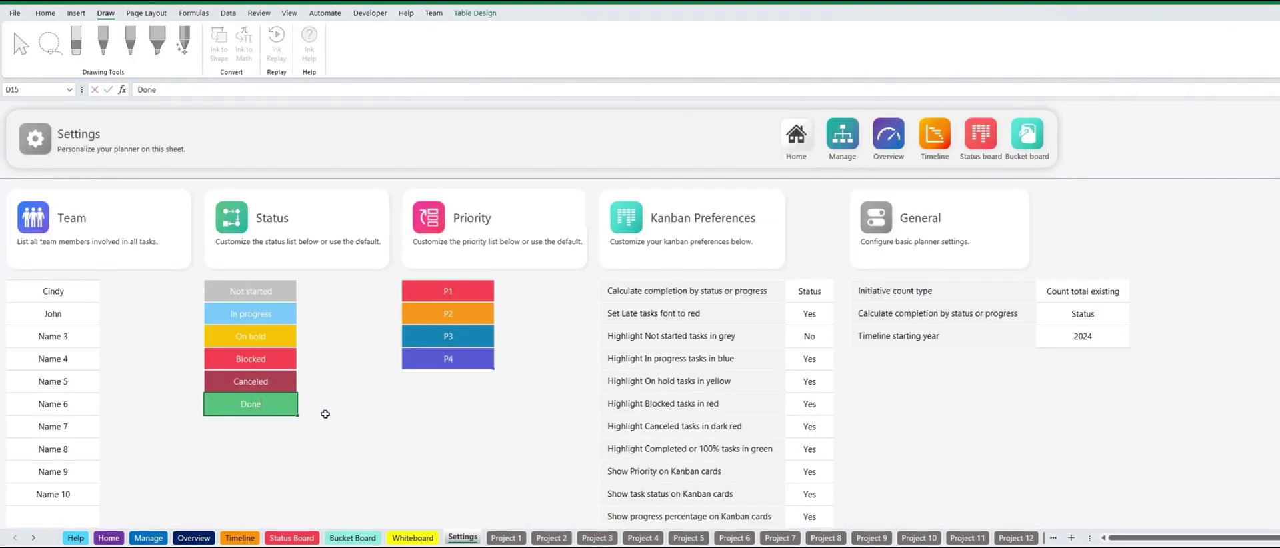
click(472, 291)
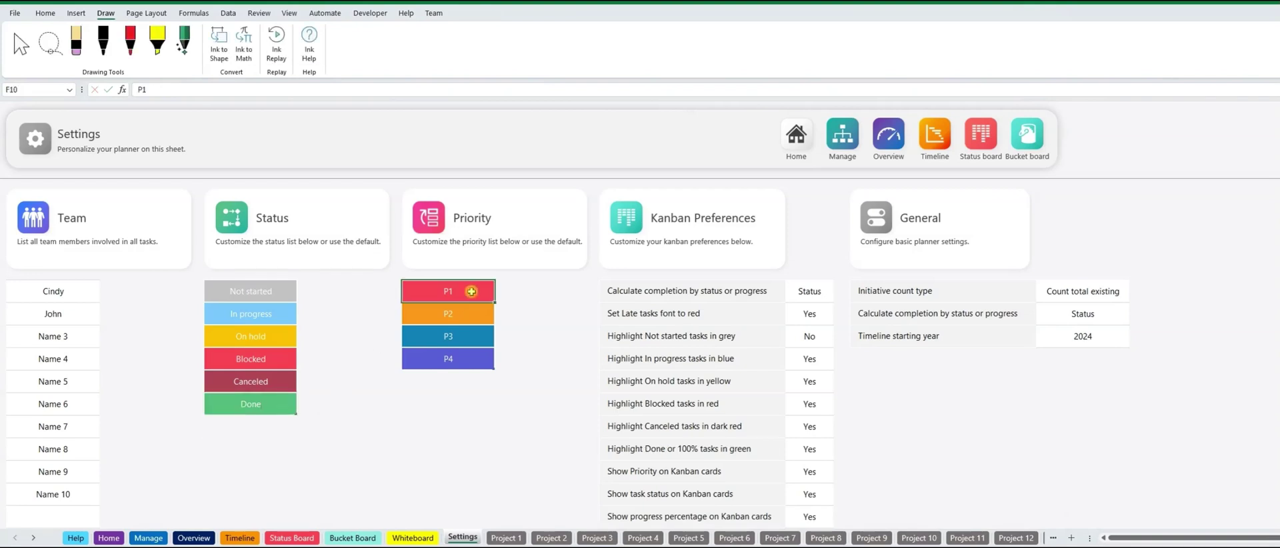
text(H)
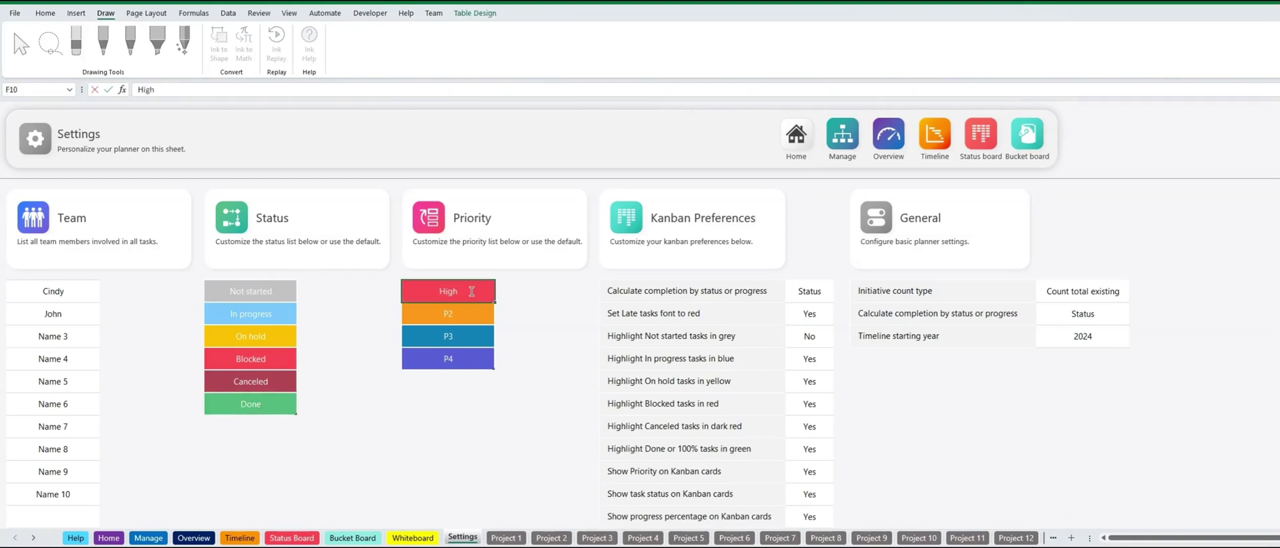
text(igh)
click(505, 291)
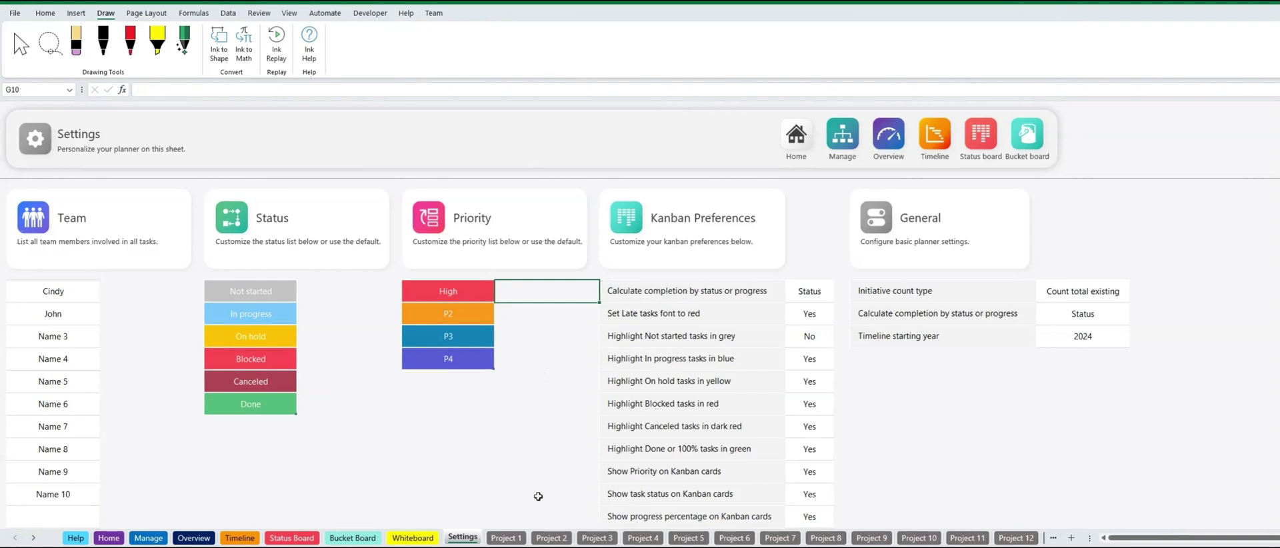
- On the Kitchen project sheet, set the Demo task's priority to High and the New Lighting task's status to Done
click(510, 538)
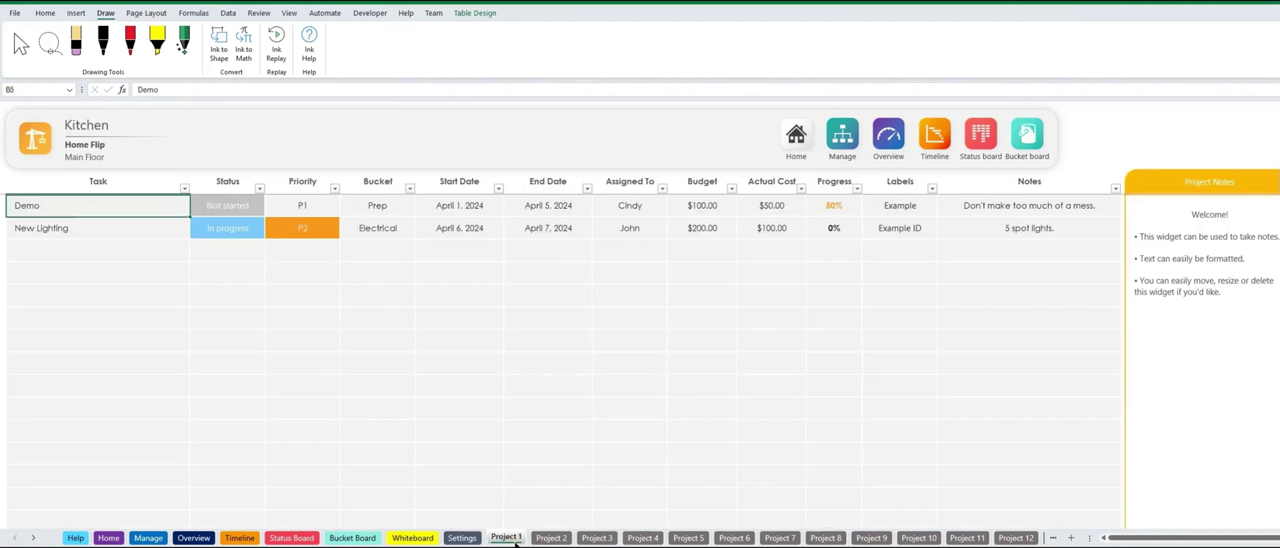
click(332, 205)
click(344, 212)
click(285, 222)
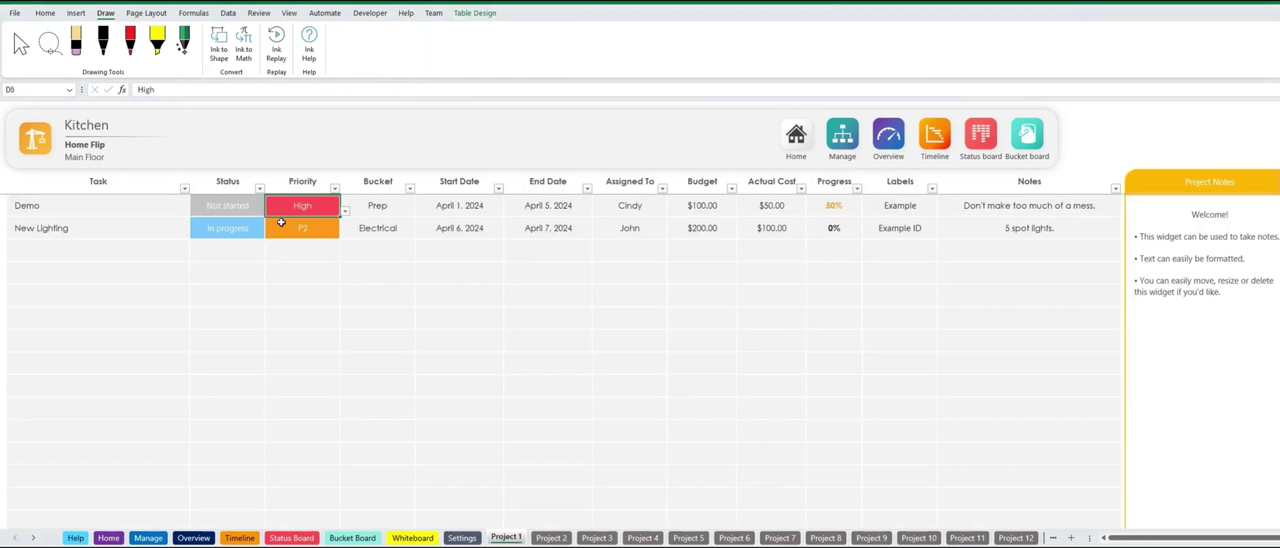
click(257, 231)
click(270, 234)
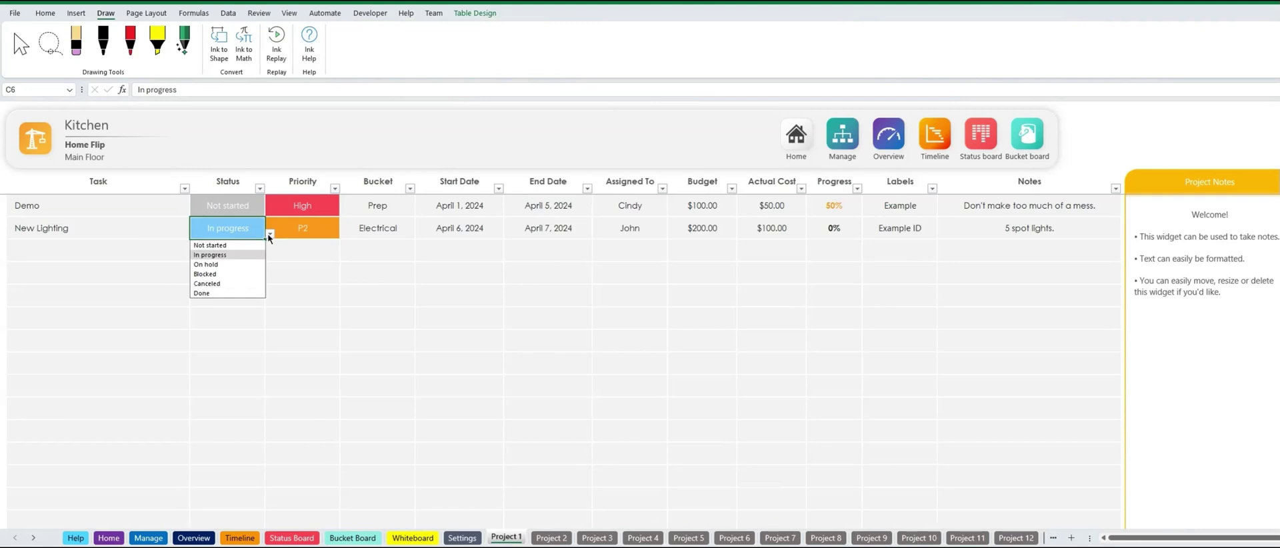
click(214, 295)
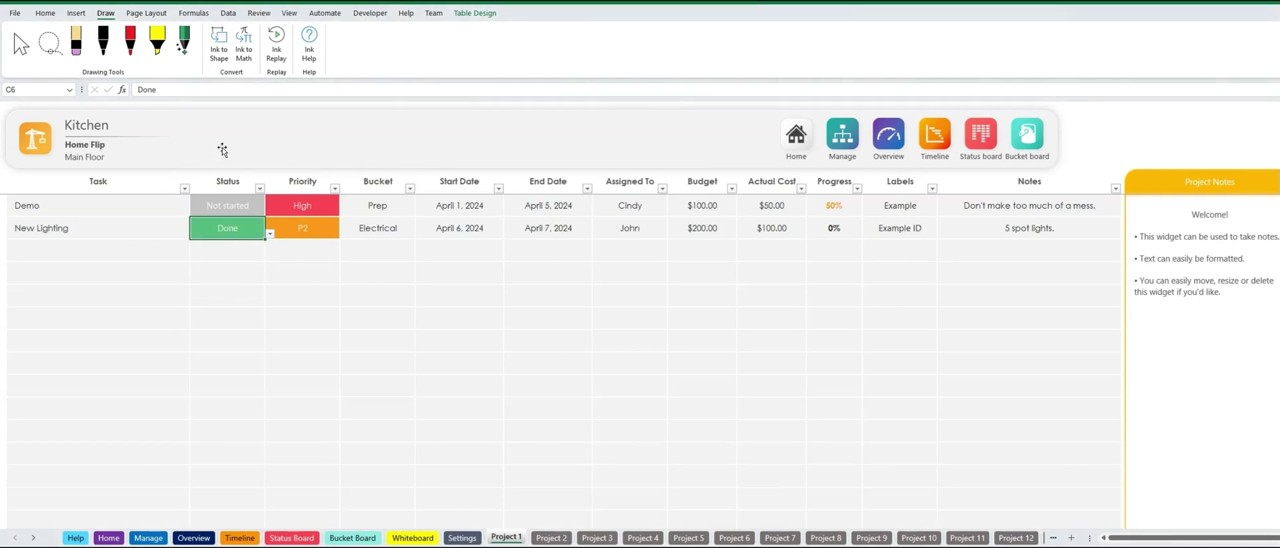
- Return to Settings and set the Kanban preference for calculating completion to Progress
key(ctrl+Page_Up)
click(826, 290)
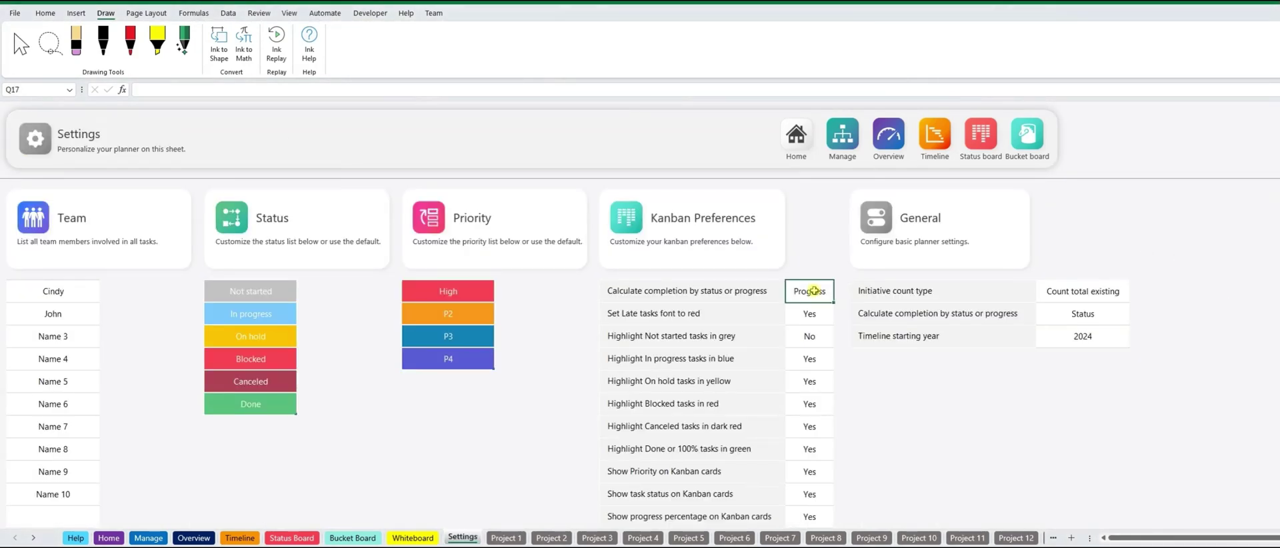
click(838, 297)
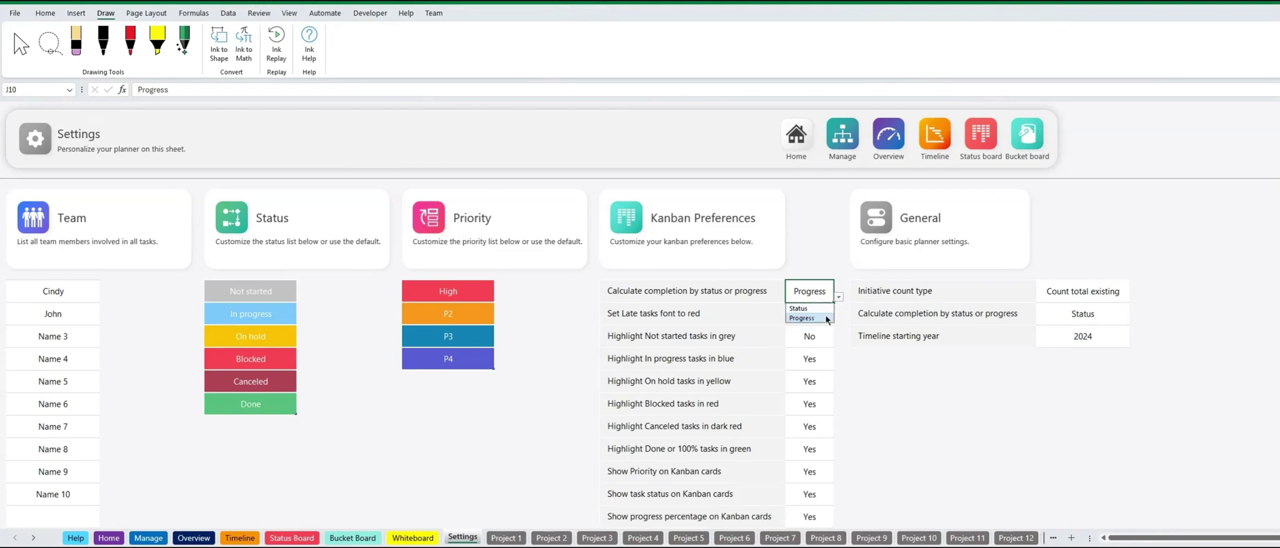
click(826, 318)
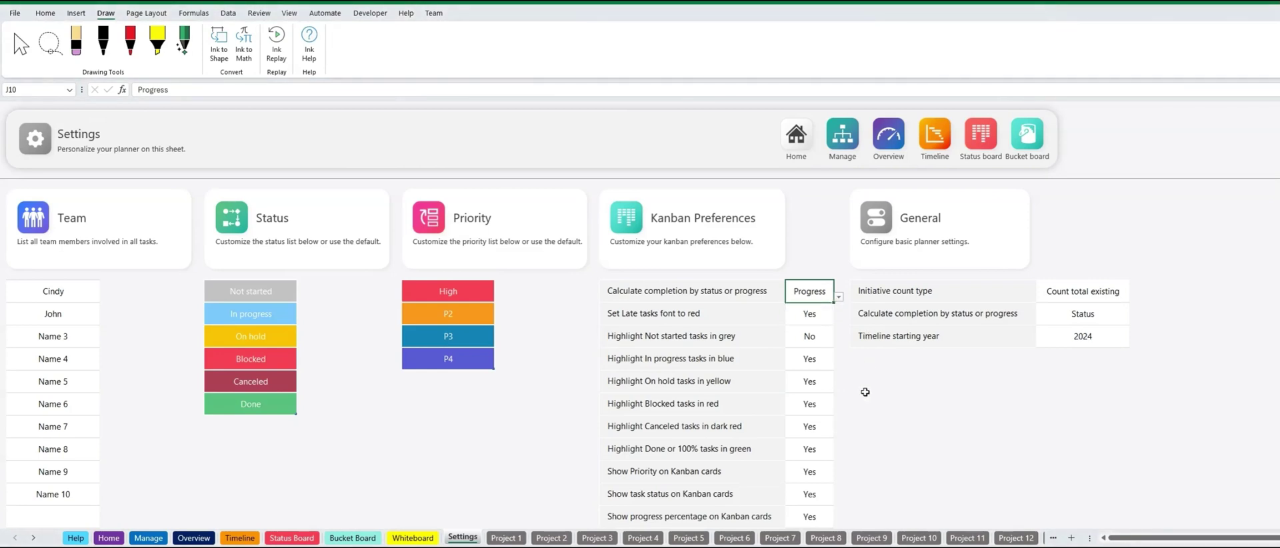
- Set the Kanban preferences for showing completed tasks and showing canceled tasks in the Bucket Board to No
scroll(1054, 314, down, 3)
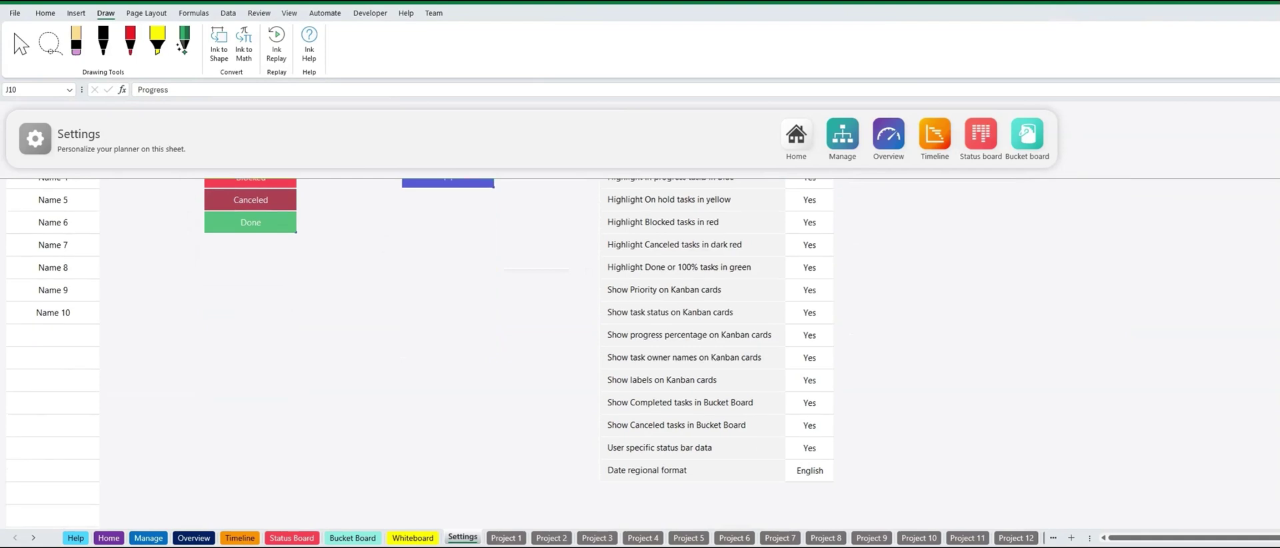
click(817, 402)
click(839, 409)
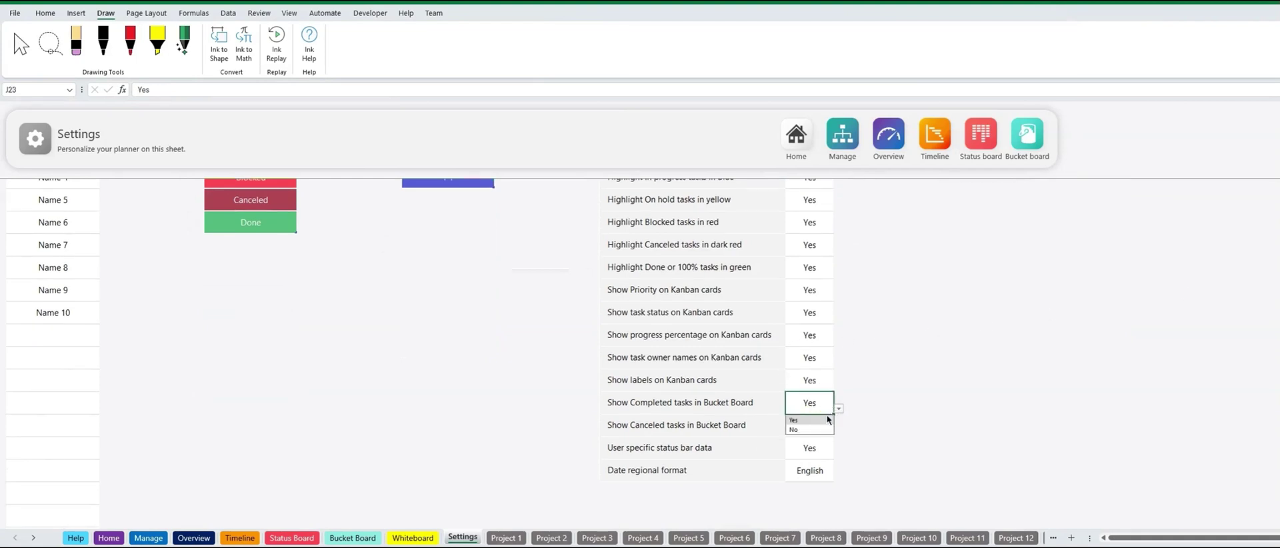
click(824, 429)
click(823, 426)
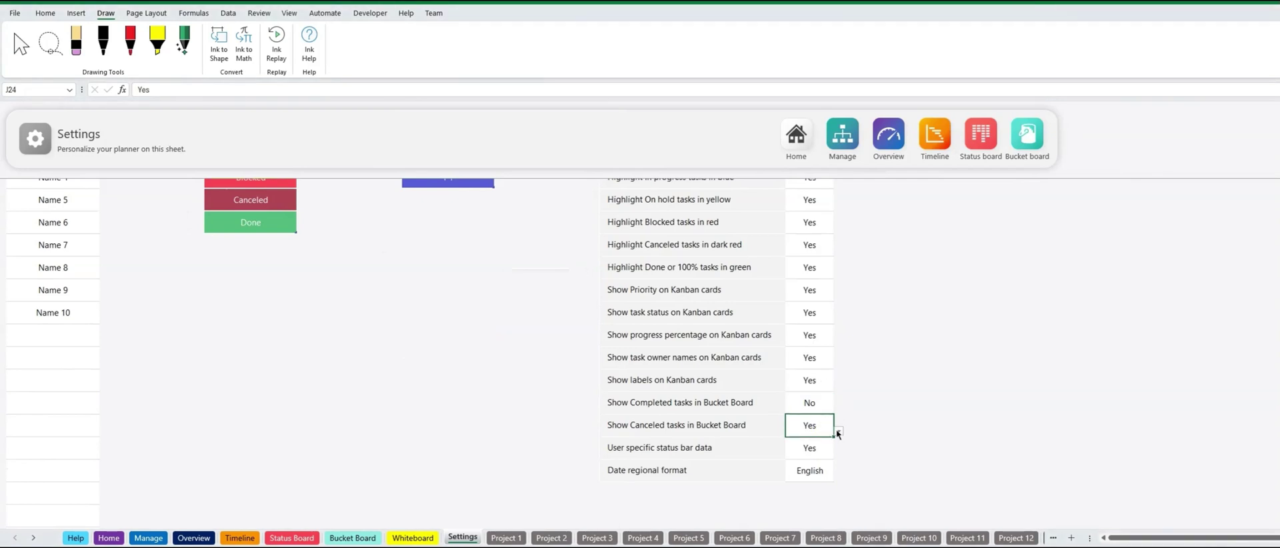
click(839, 431)
click(813, 453)
- Set the timeline starting year in the General settings to 2026
scroll(733, 333, up, 3)
click(1094, 335)
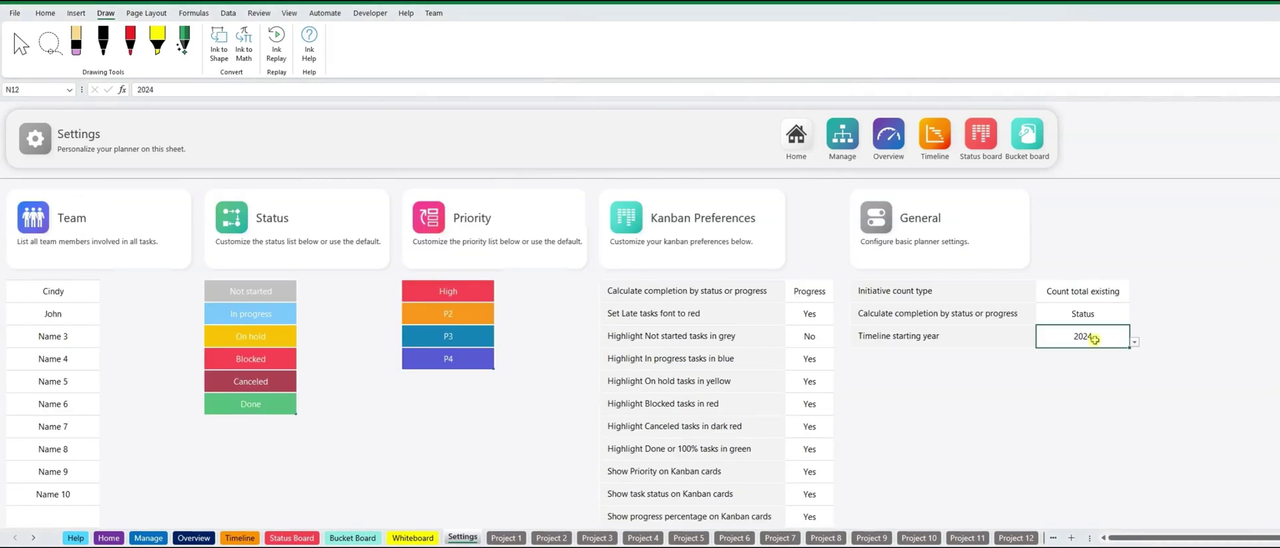
click(1135, 342)
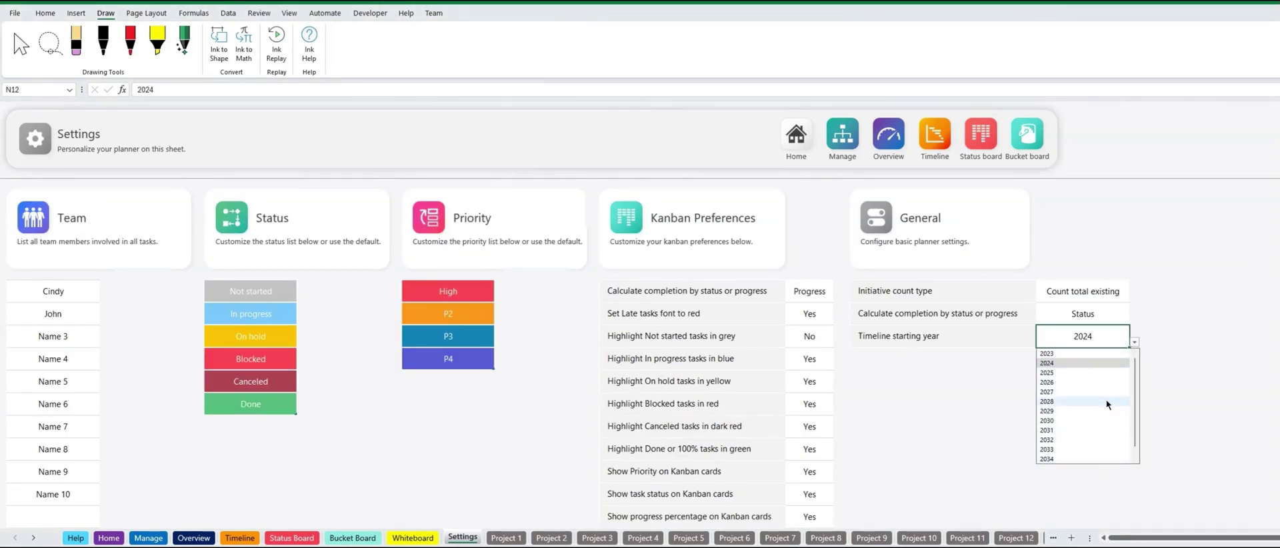
click(1109, 382)
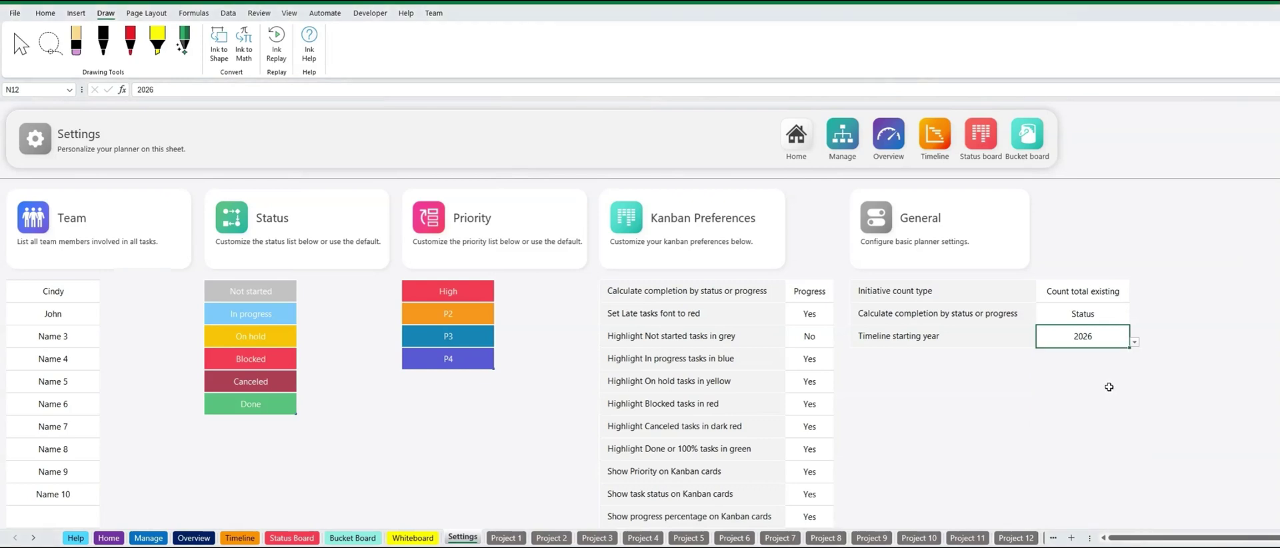
- Examine the year labels on the Timeline sheet, from its first January to the start of the following year
click(937, 140)
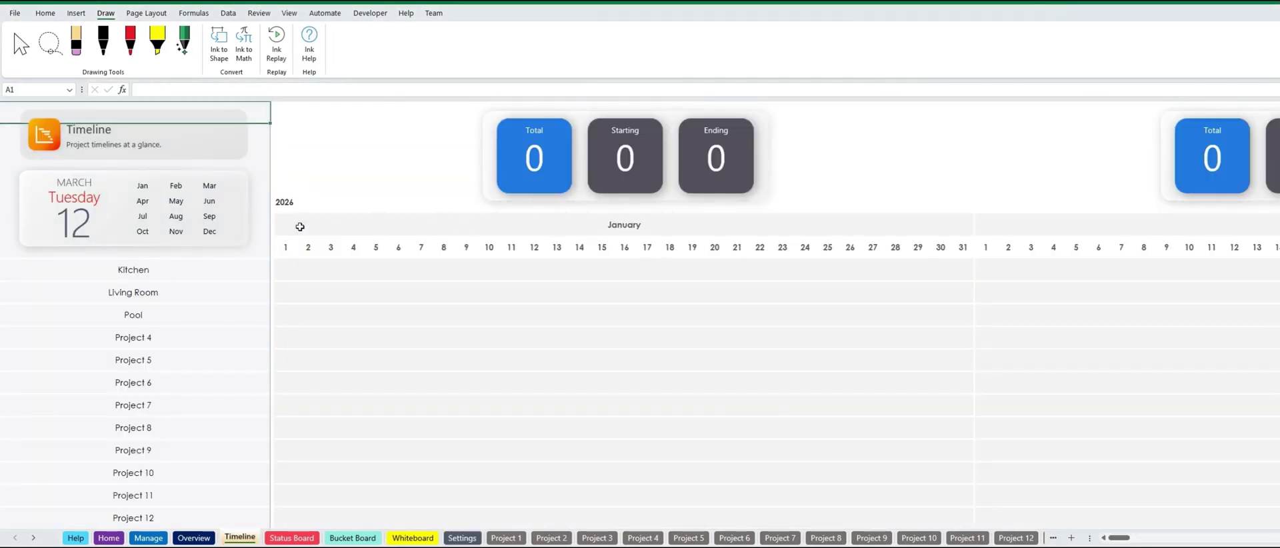
click(296, 201)
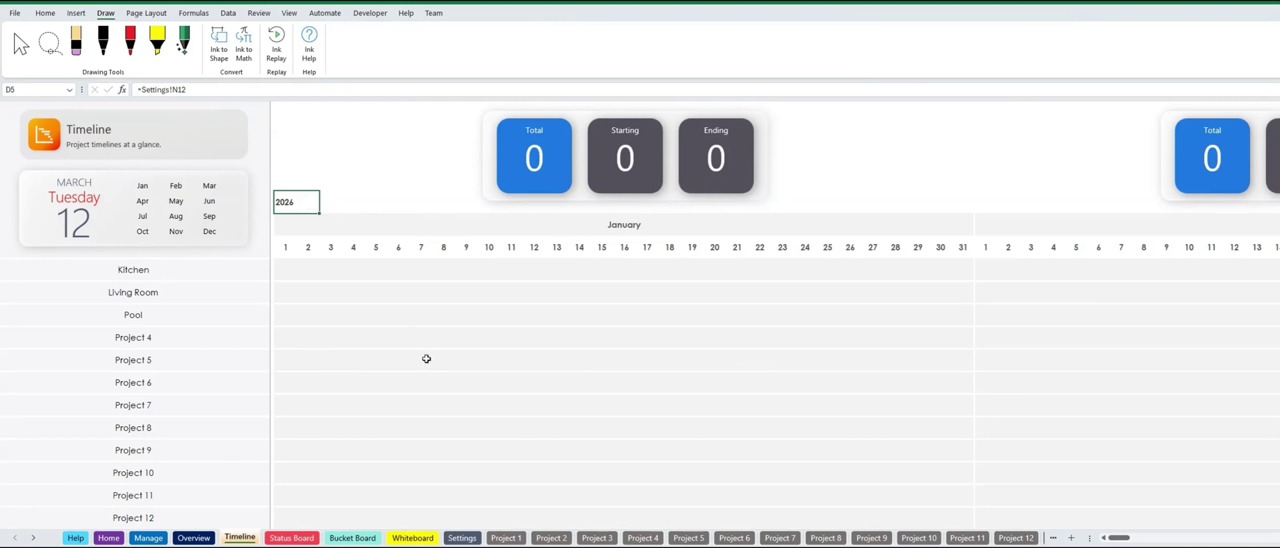
drag(1110, 537, 1267, 537)
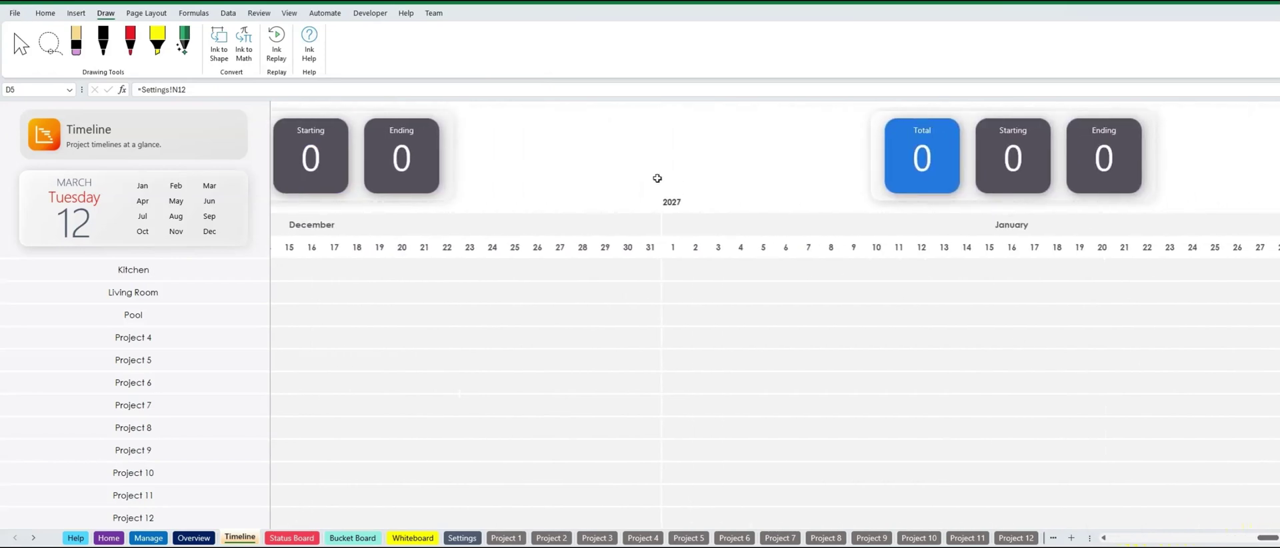
click(687, 200)
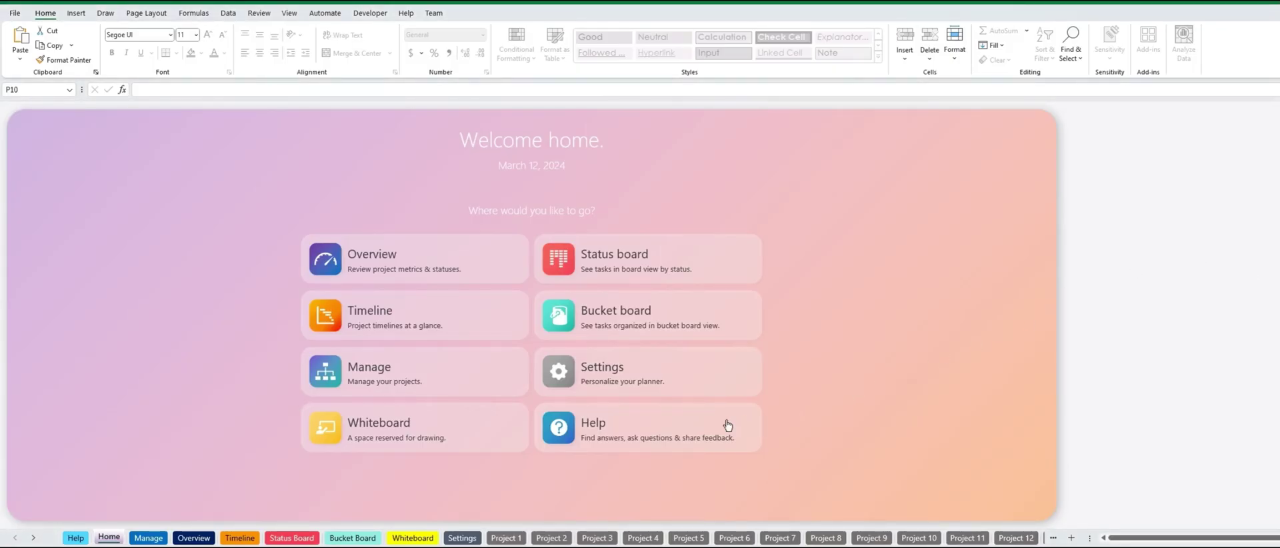
- Open the planner's Help sheet from the home page to view its support and feedback options
click(626, 424)
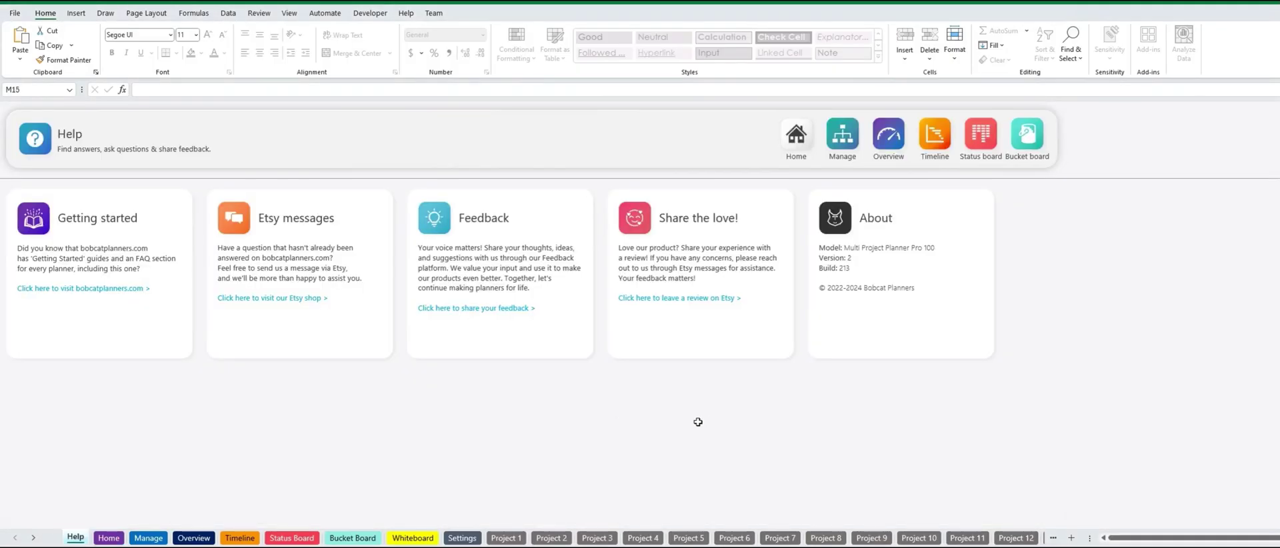